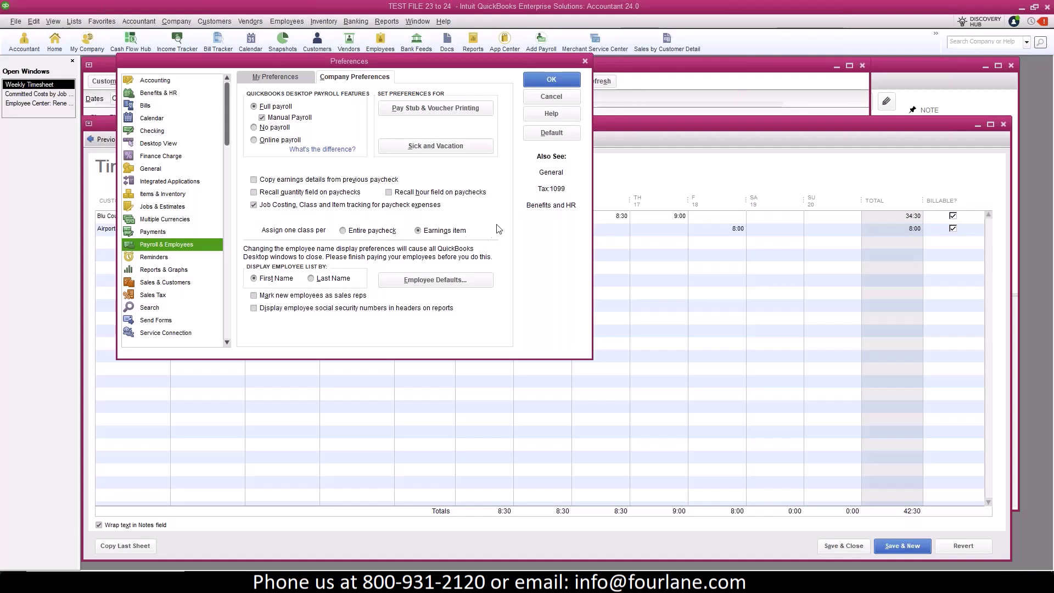
# Step: Close the company payroll preferences and open the selected employee's record in the Employee Center
pyautogui.scroll(-1, 486, 225)
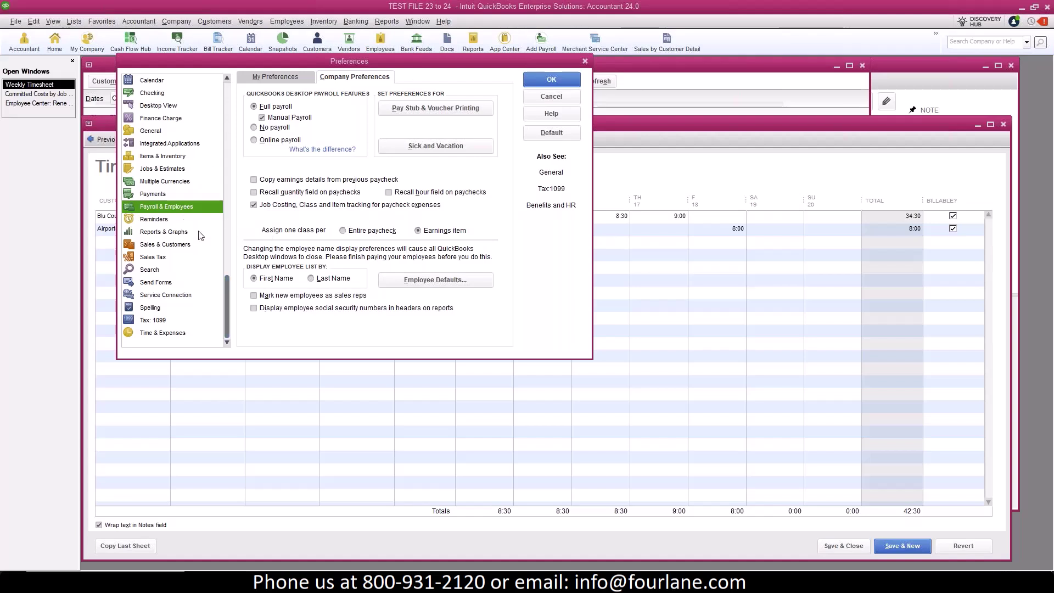
pyautogui.click(547, 82)
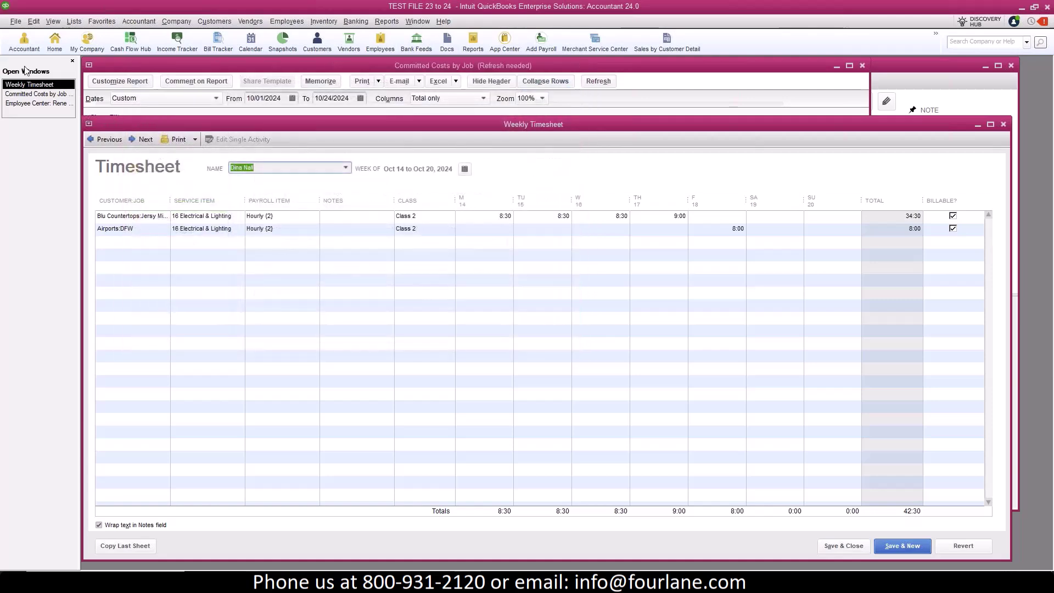
pyautogui.click(36, 103)
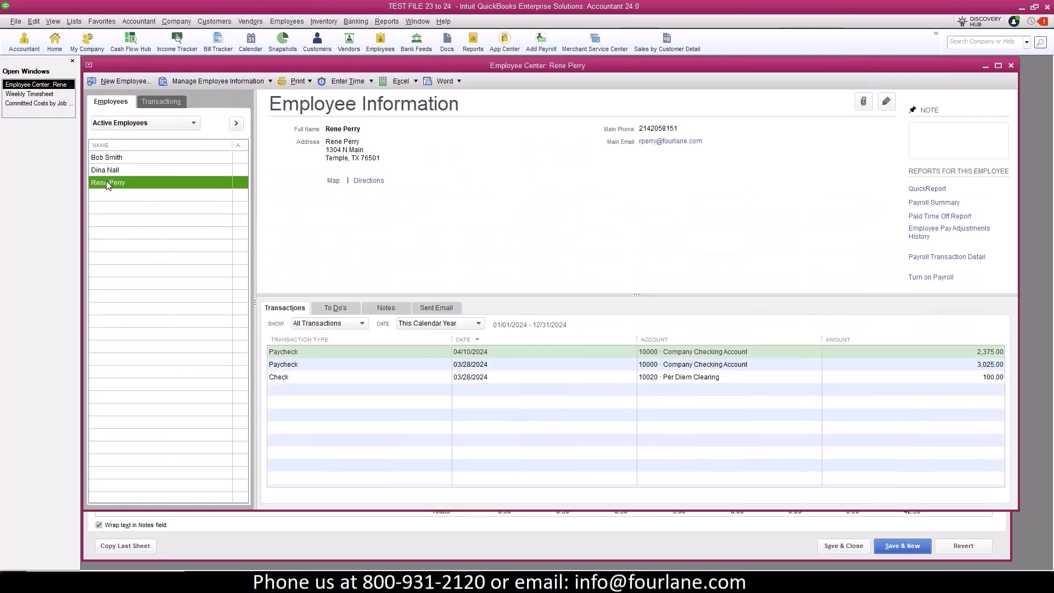
pyautogui.doubleClick(106, 182)
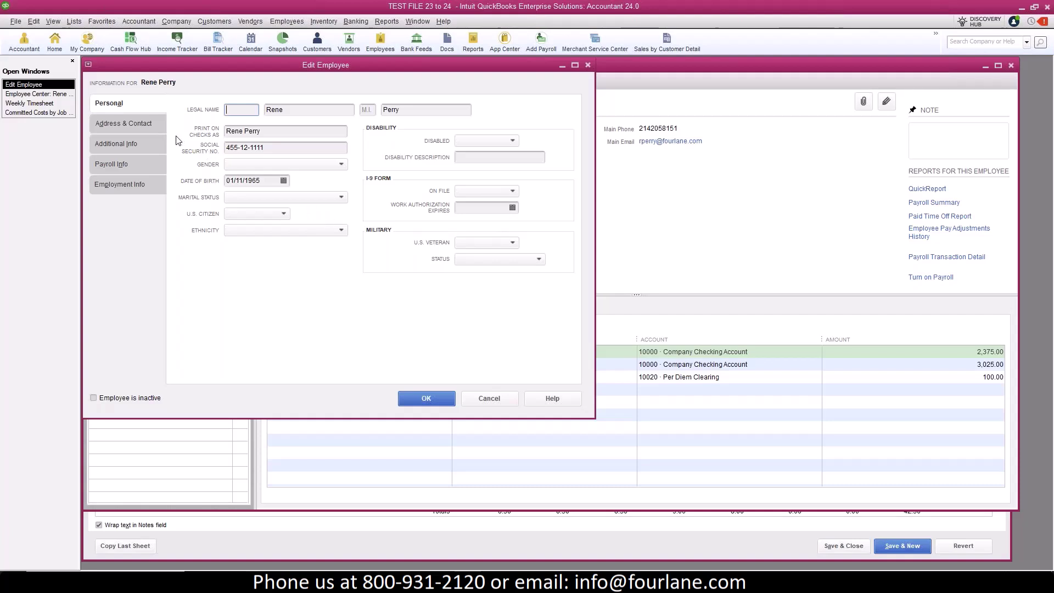
# Step: Review the employee's address and contact details, additional info and payroll info
pyautogui.click(136, 124)
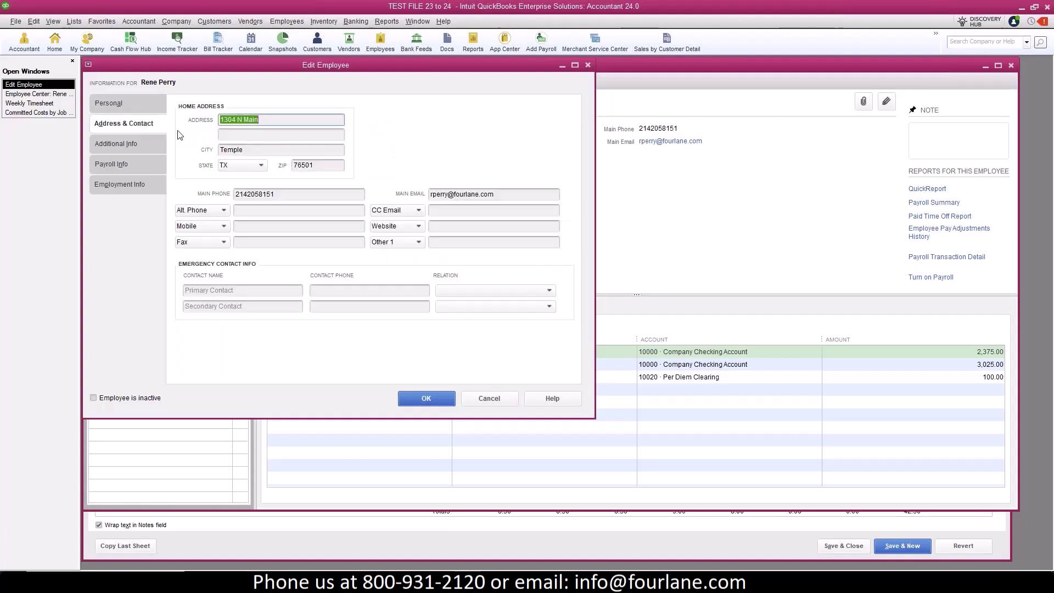
pyautogui.click(135, 144)
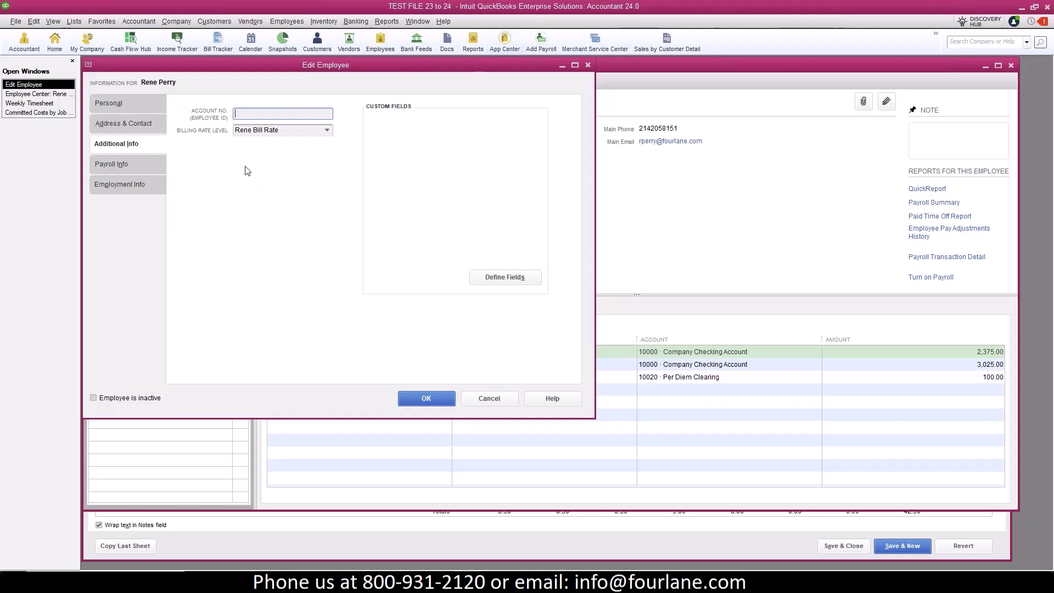
pyautogui.click(136, 165)
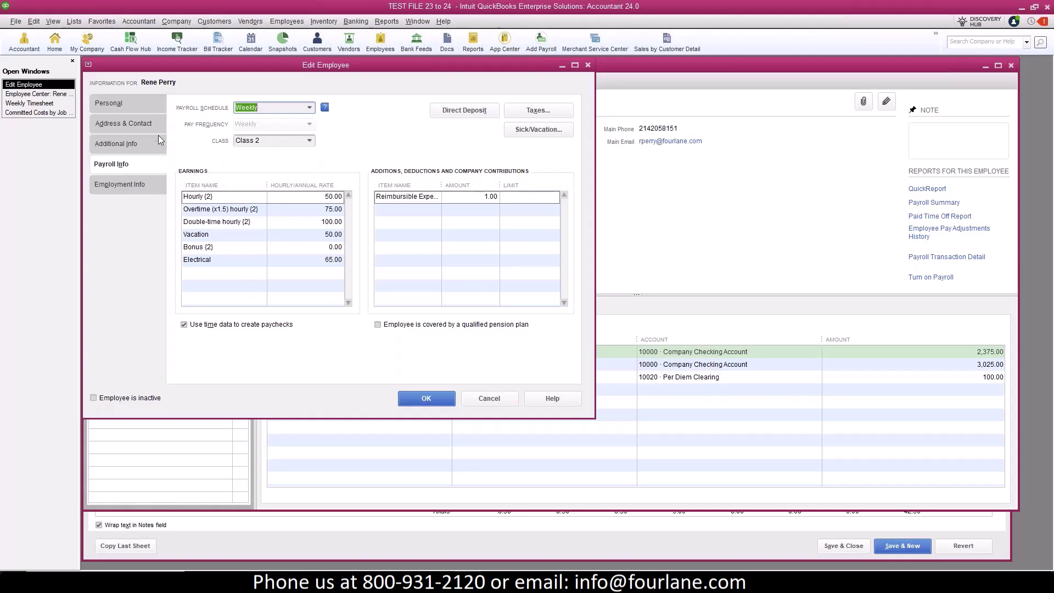
# Step: View the billing rate levels available for the employee and leave the record without changes
pyautogui.click(133, 145)
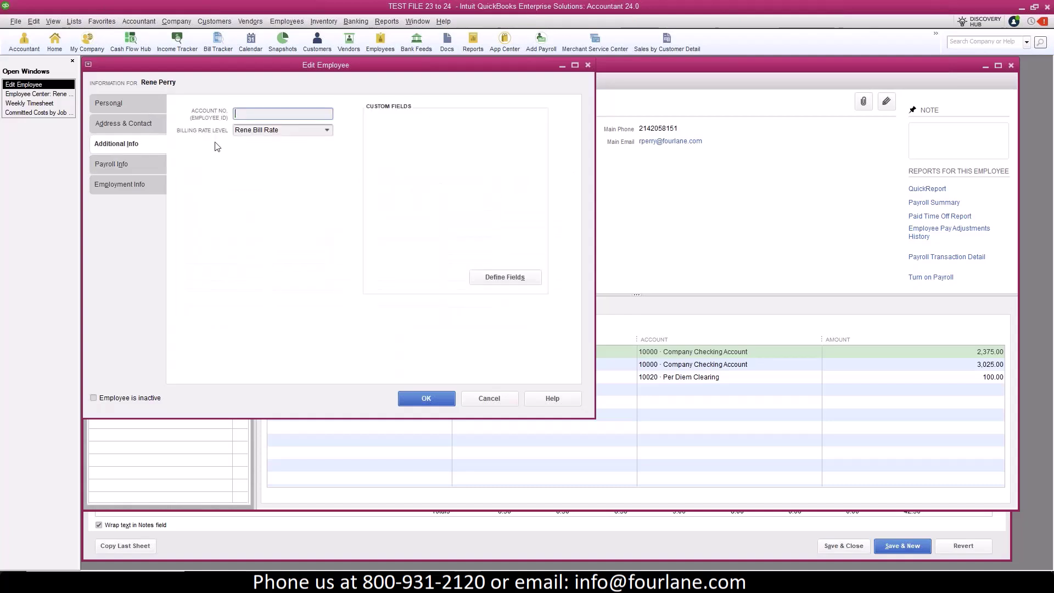
pyautogui.click(327, 130)
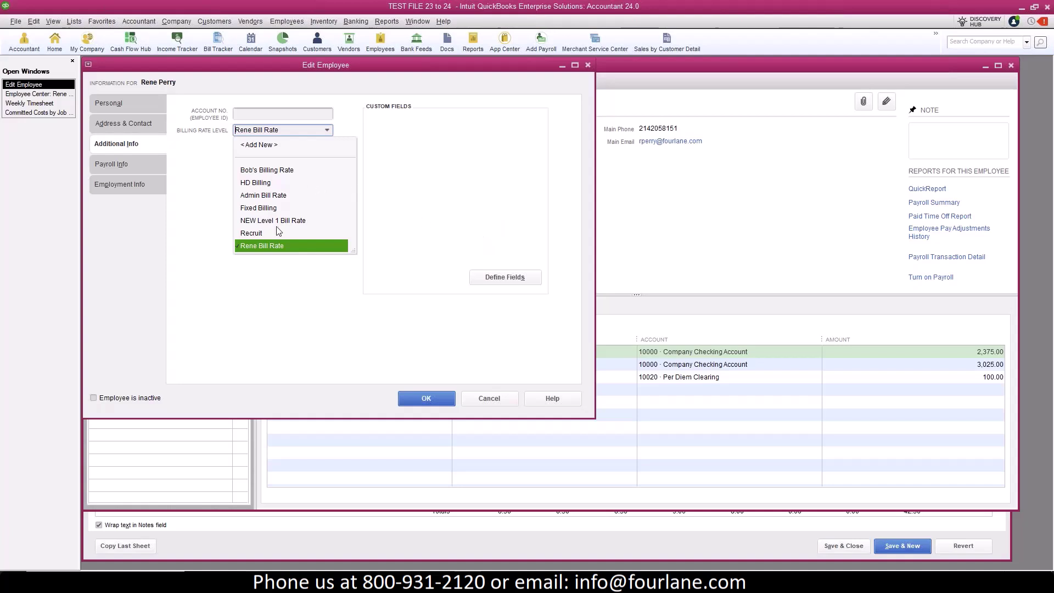
pyautogui.click(401, 196)
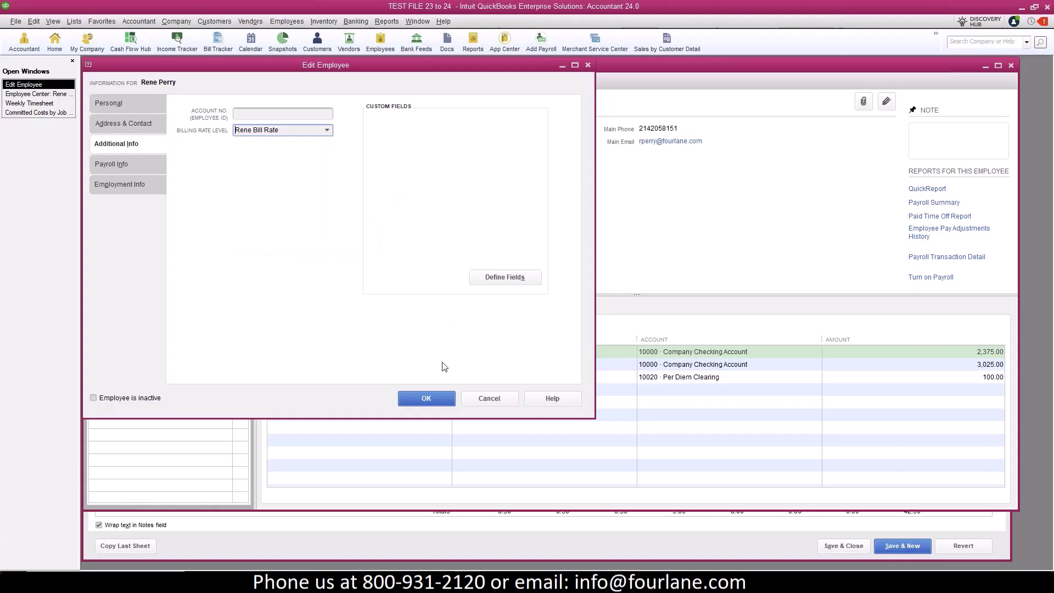
pyautogui.click(488, 399)
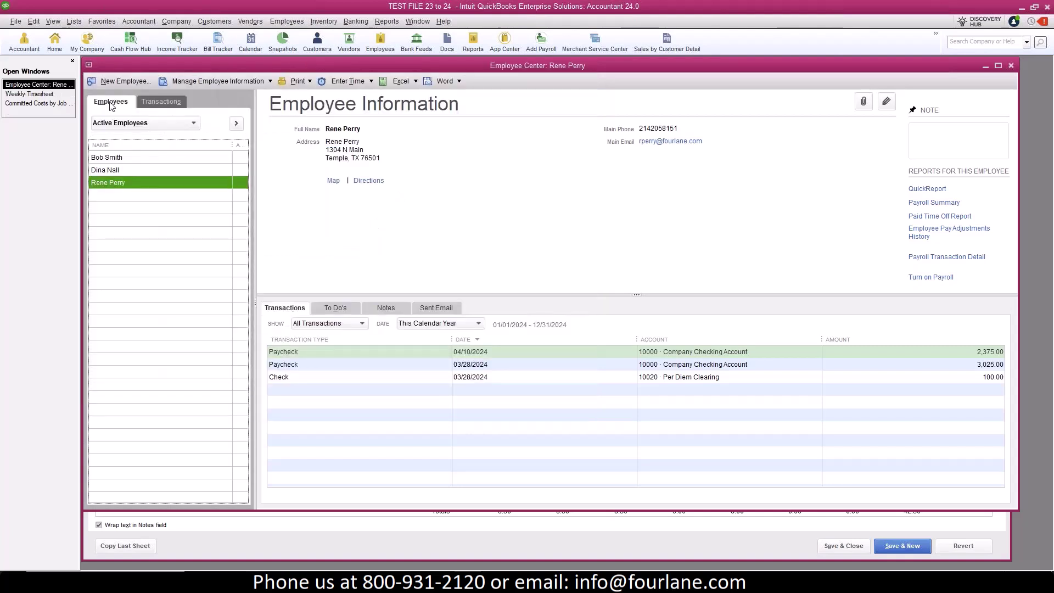
# Step: Examine the per-service-item billing rates in the employee's custom level from the Billing Rate Level List, and close the list and Employee Center
pyautogui.click(74, 20)
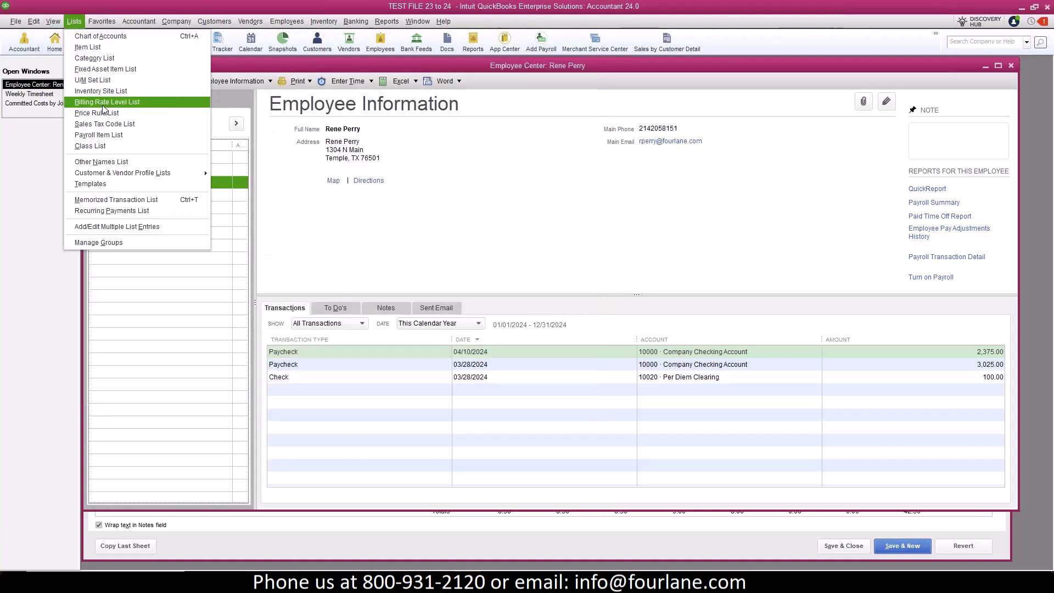
pyautogui.click(99, 101)
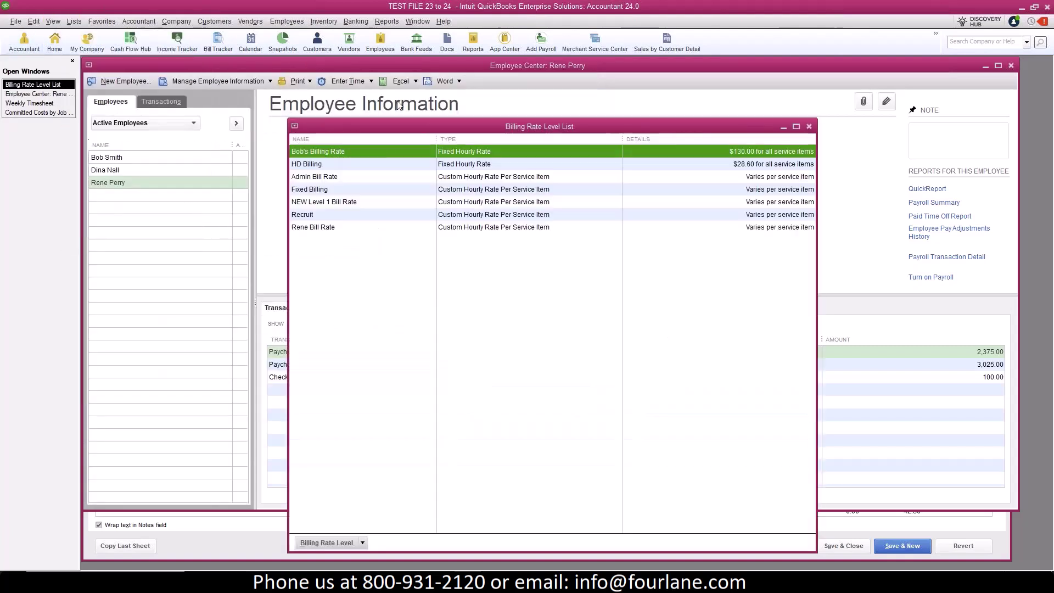
pyautogui.doubleClick(318, 226)
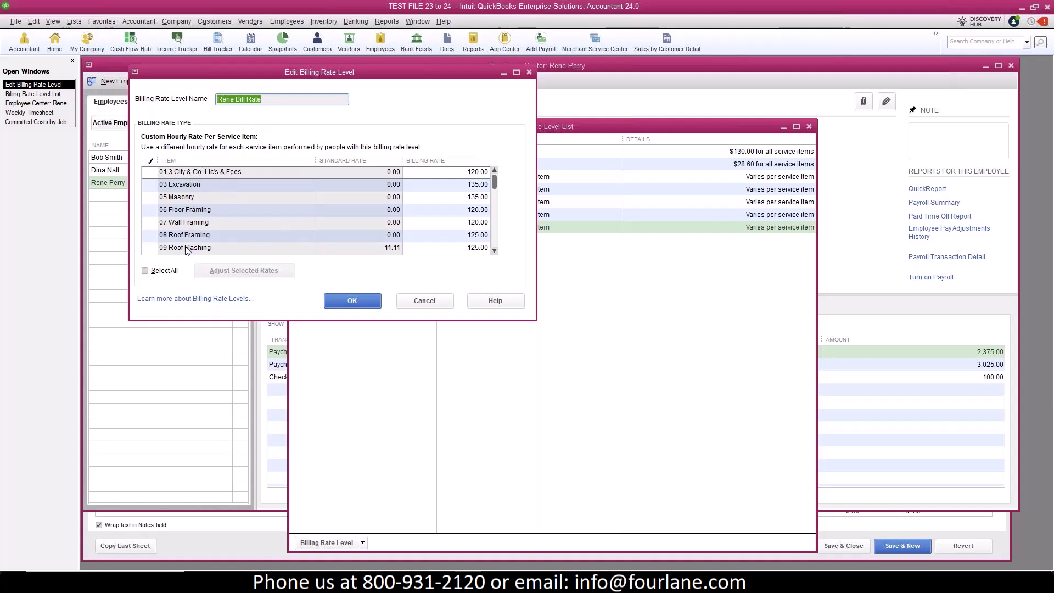
pyautogui.scroll(-3, 192, 192)
pyautogui.scroll(3, 194, 204)
pyautogui.scroll(-1, 411, 179)
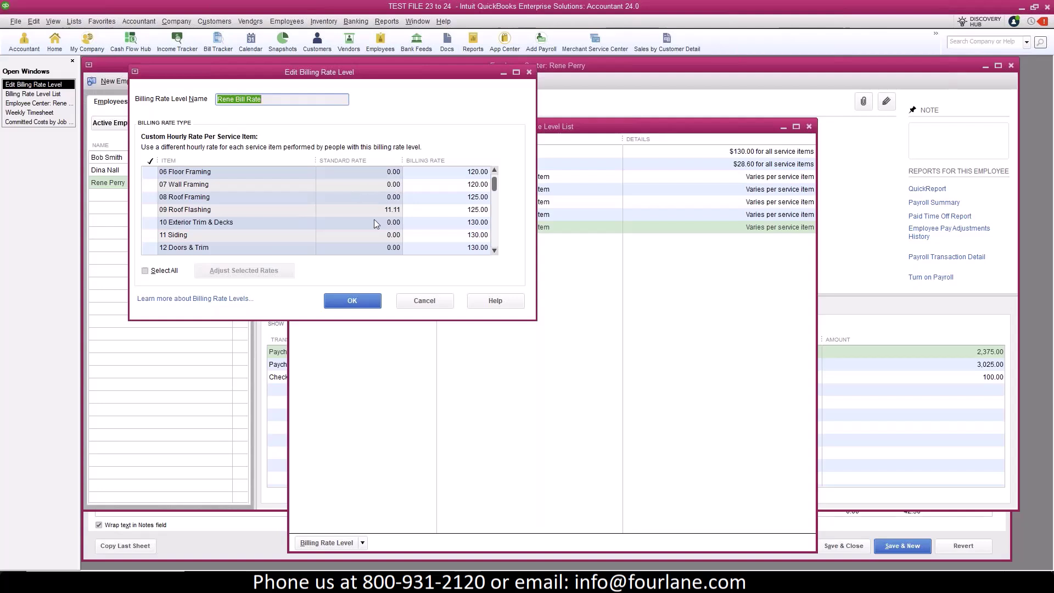
pyautogui.scroll(1, 374, 219)
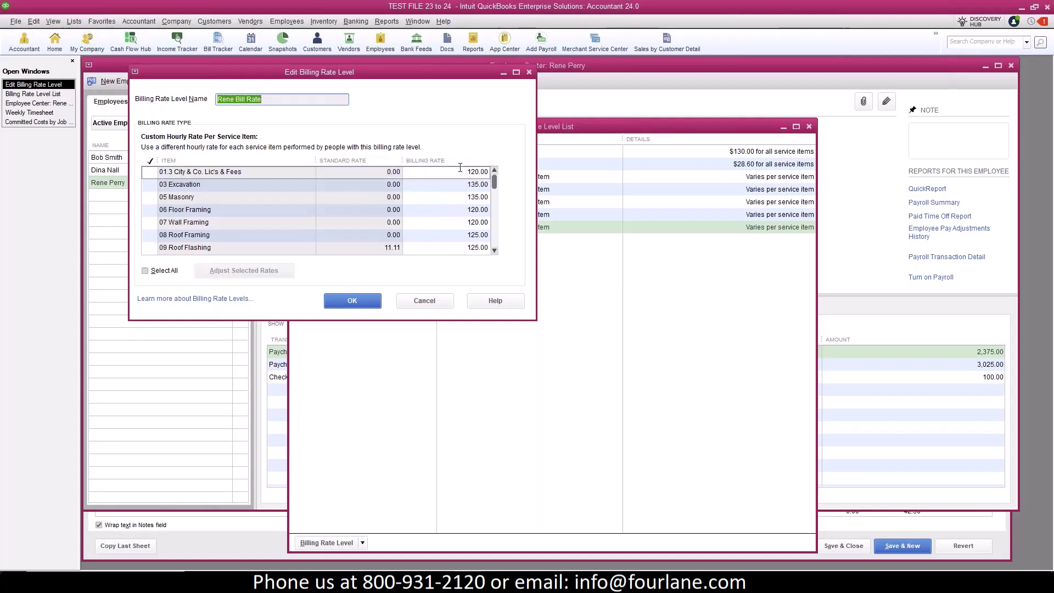
pyautogui.scroll(-3, 467, 231)
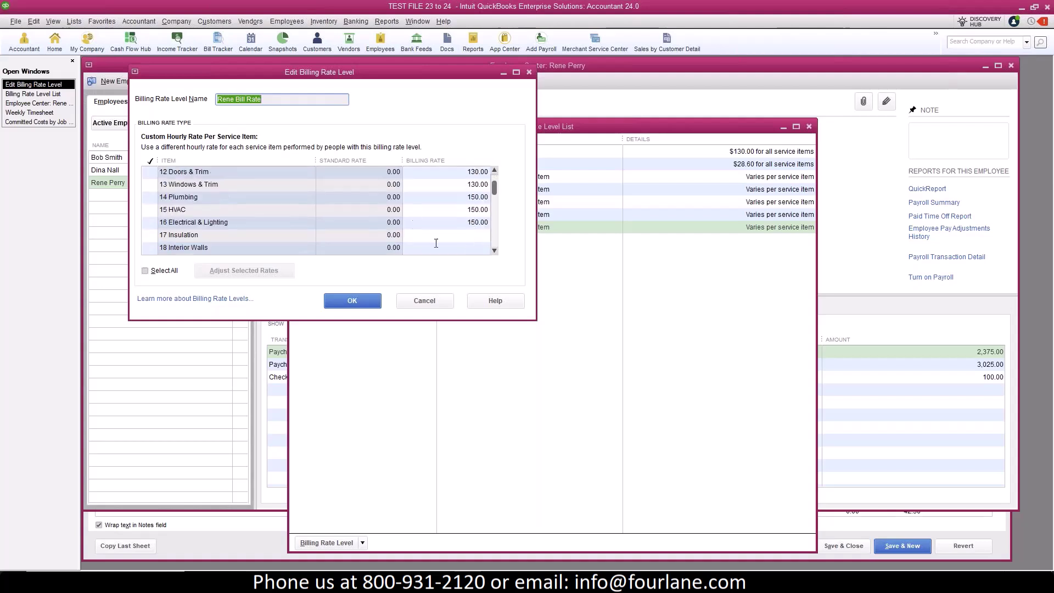
pyautogui.click(365, 305)
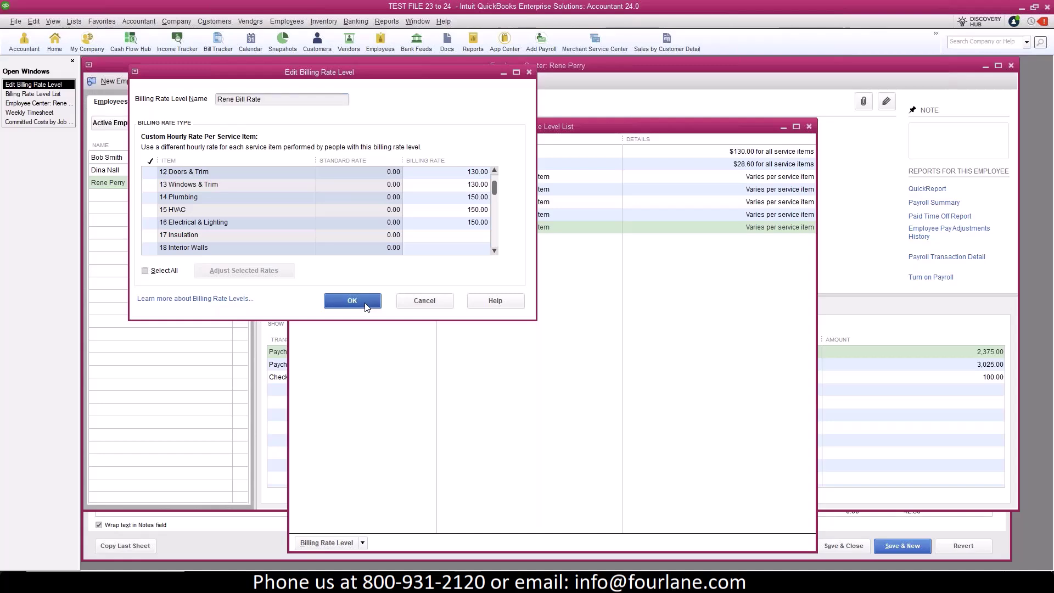
pyautogui.click(808, 127)
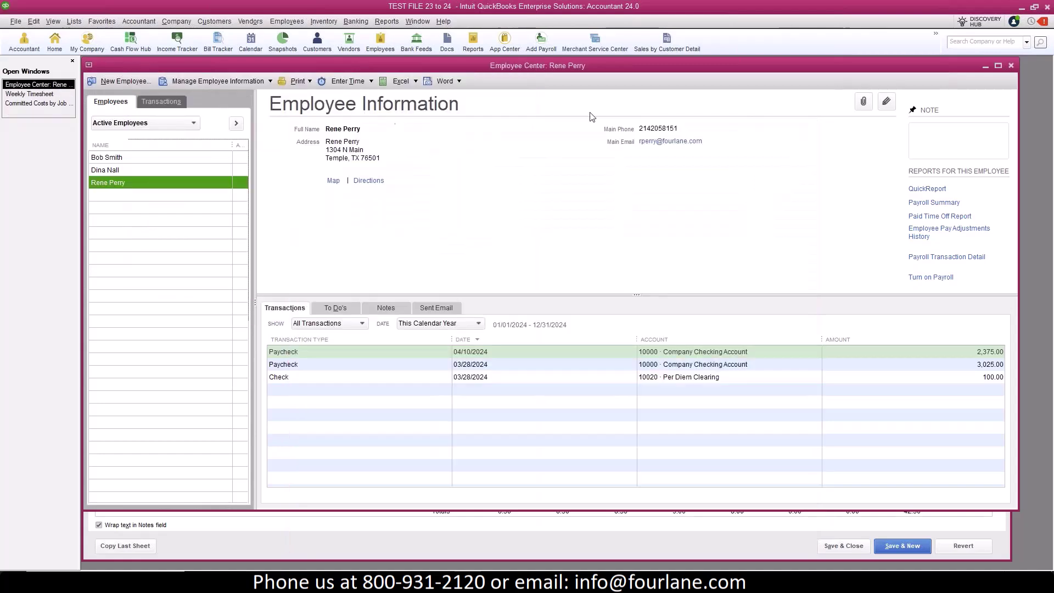
pyautogui.click(1011, 65)
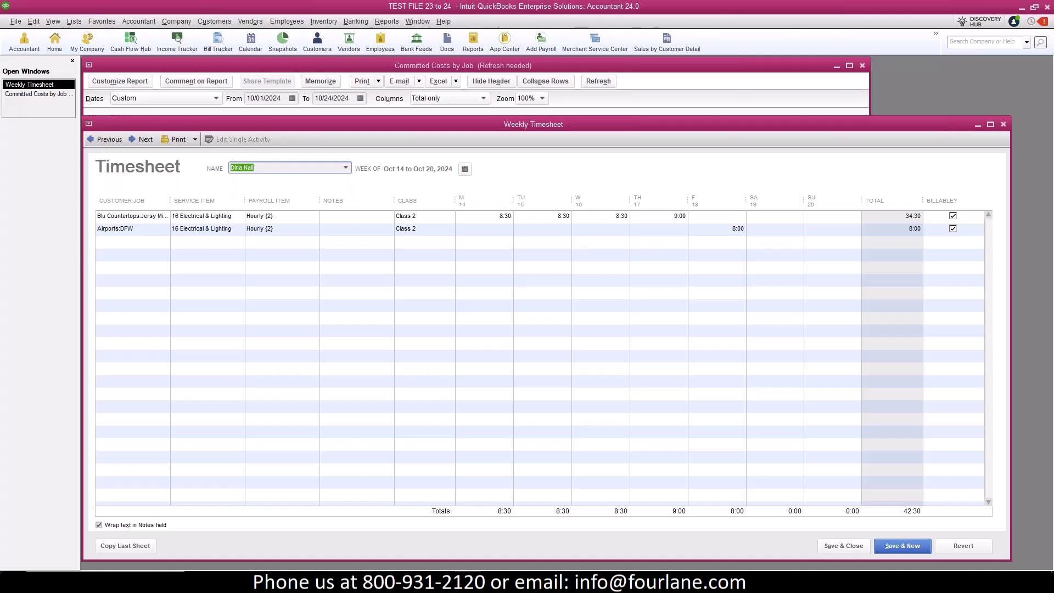
# Step: Switch to QuickBooks Time in Chrome and locate the QuickBooks Desktop Integration among the installed add-ons
pyautogui.click(252, 582)
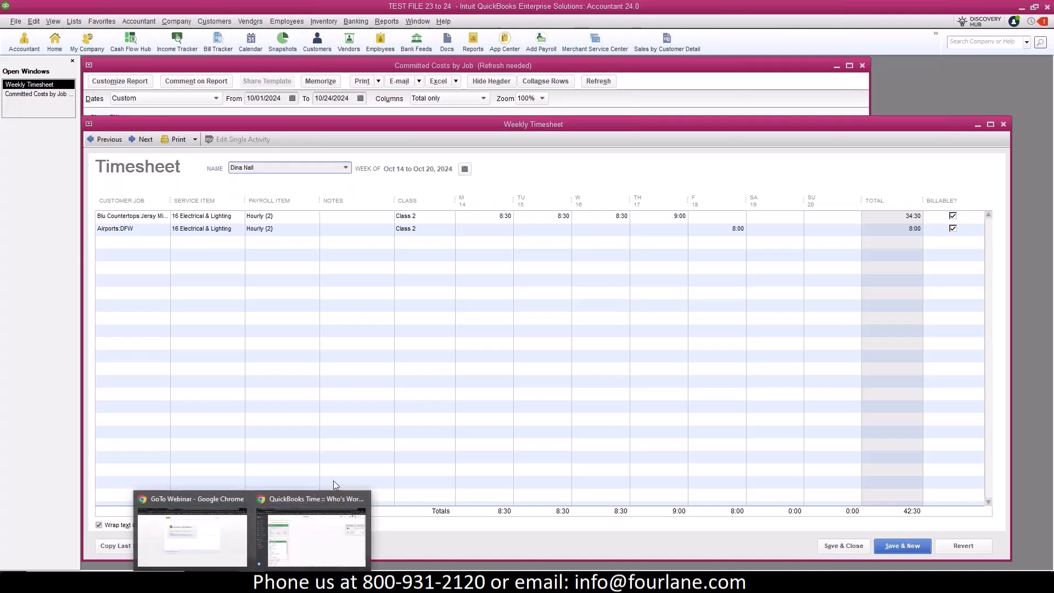
pyautogui.click(305, 534)
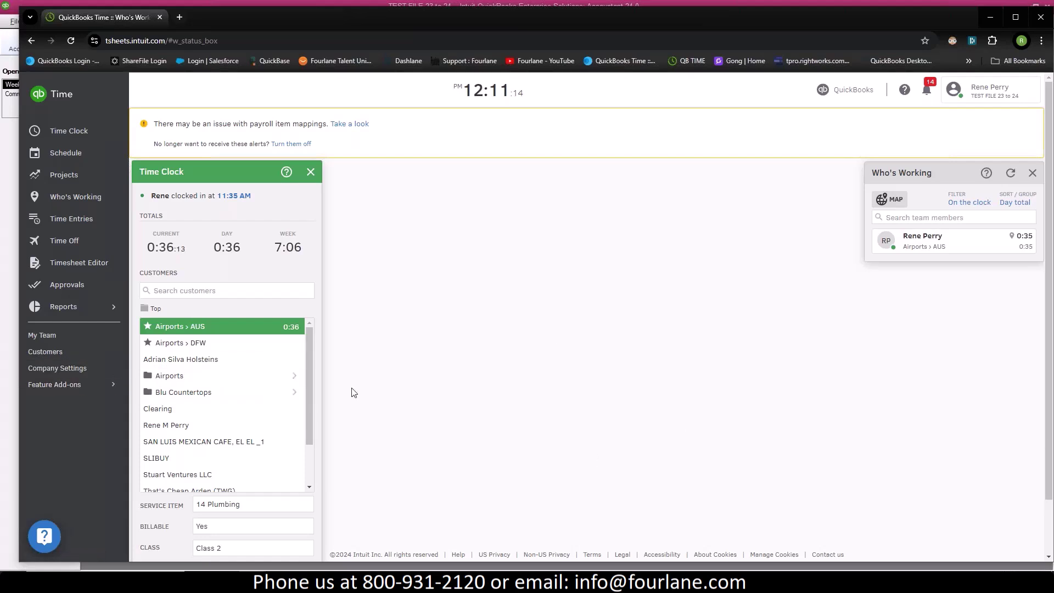
pyautogui.click(65, 384)
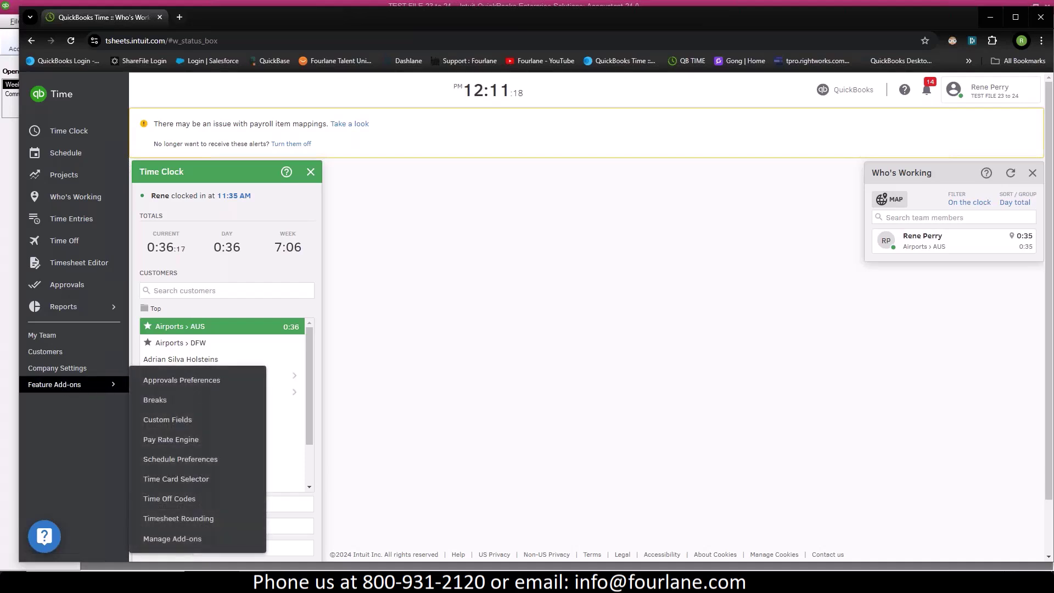
pyautogui.click(167, 539)
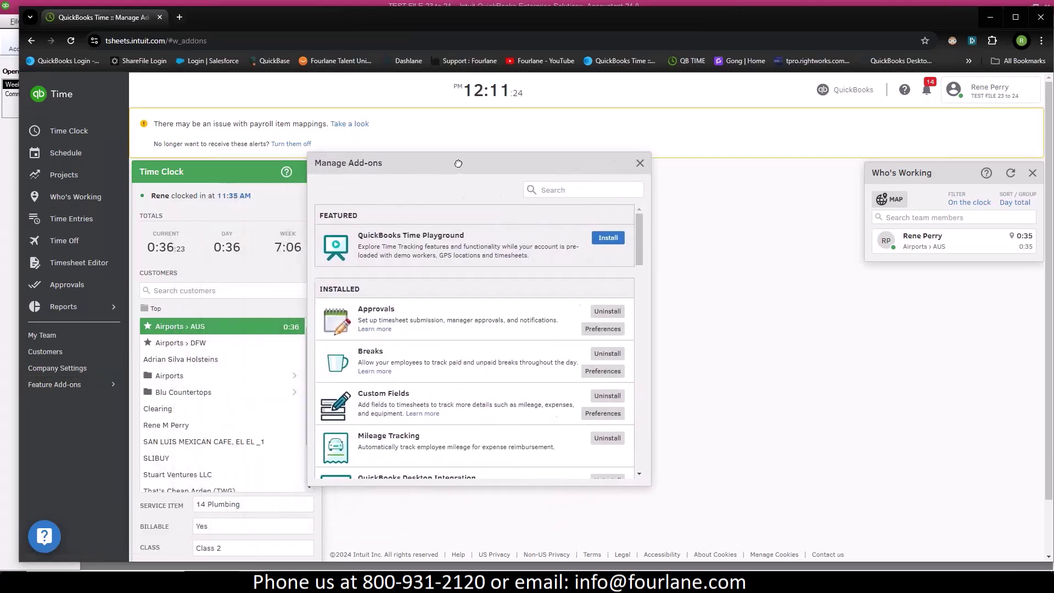
pyautogui.scroll(-2, 475, 338)
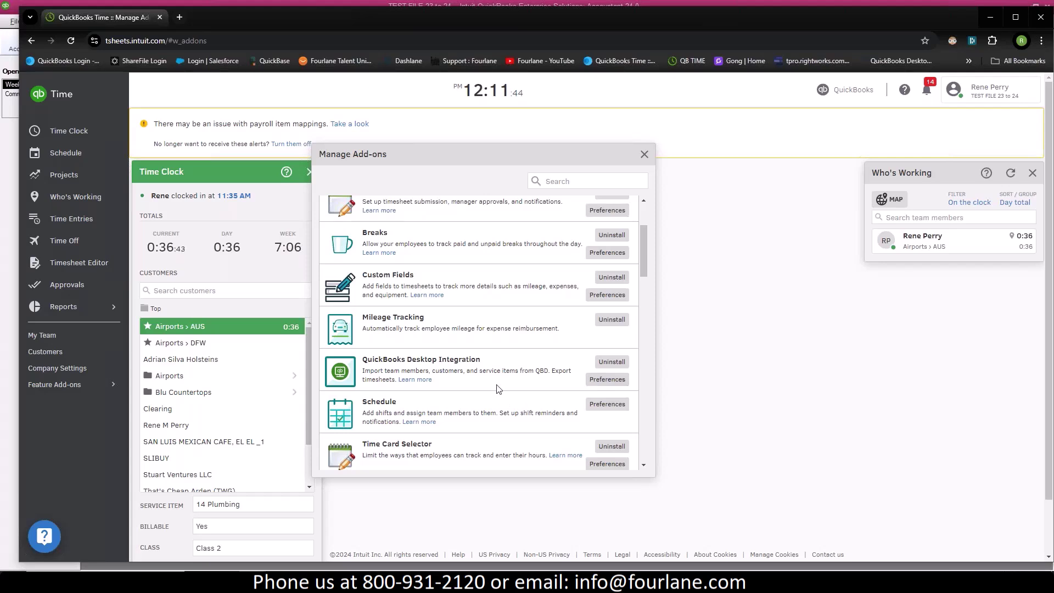
# Step: Search Windows for Web Connector, open it to check the QuickBooks Time sync entry, and minimize it
pyautogui.press('super')
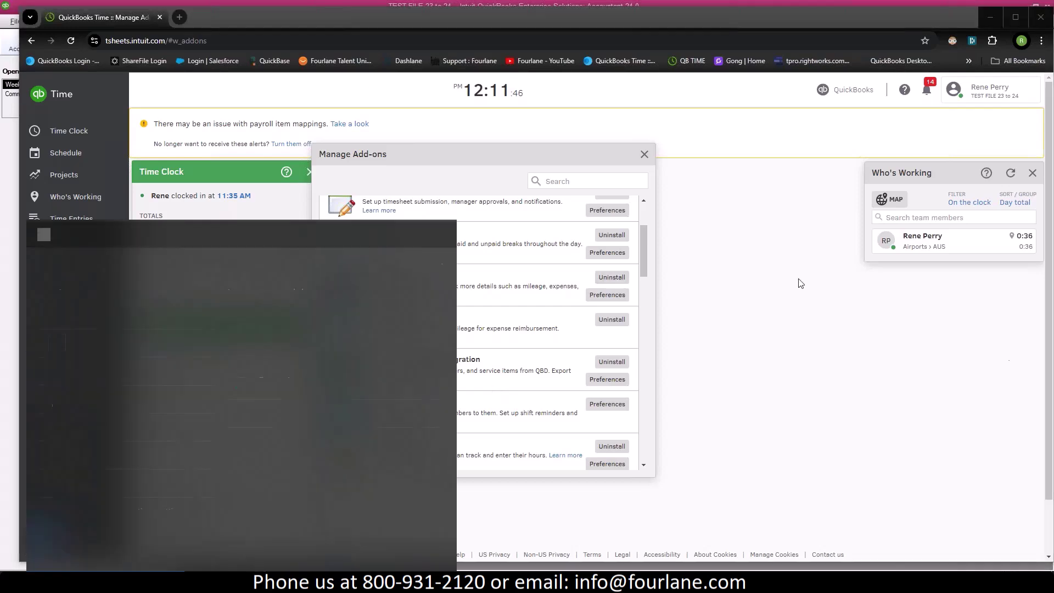
pyautogui.write('Web Con')
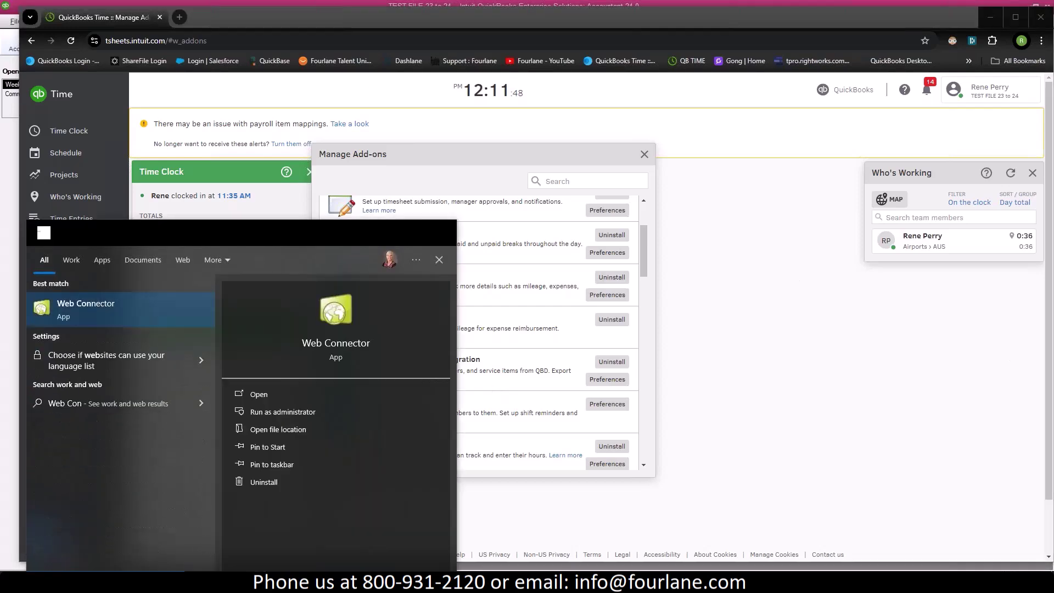
pyautogui.write('nector')
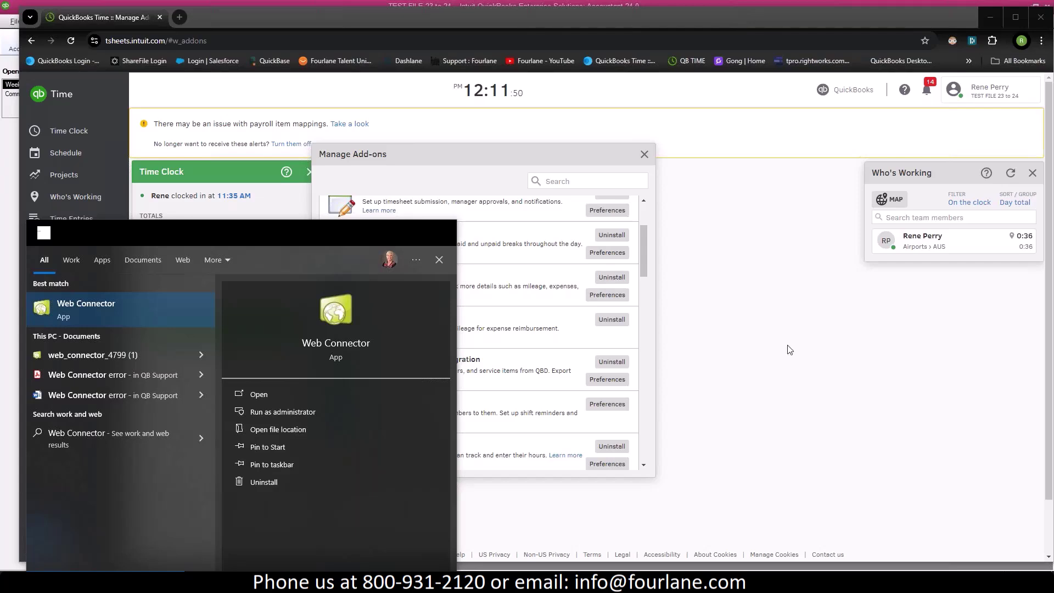
pyautogui.click(101, 311)
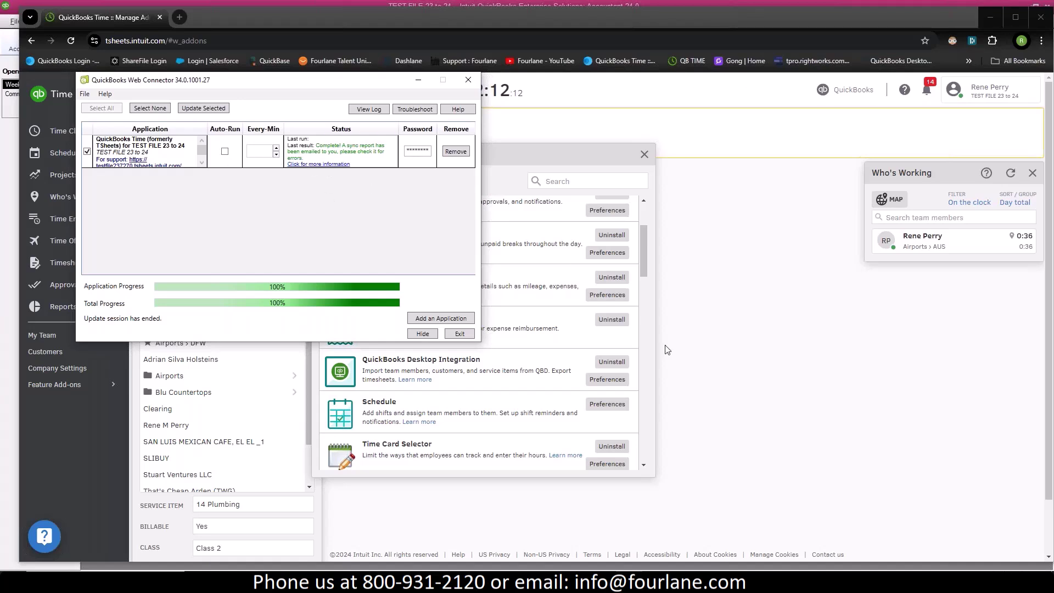
pyautogui.click(417, 83)
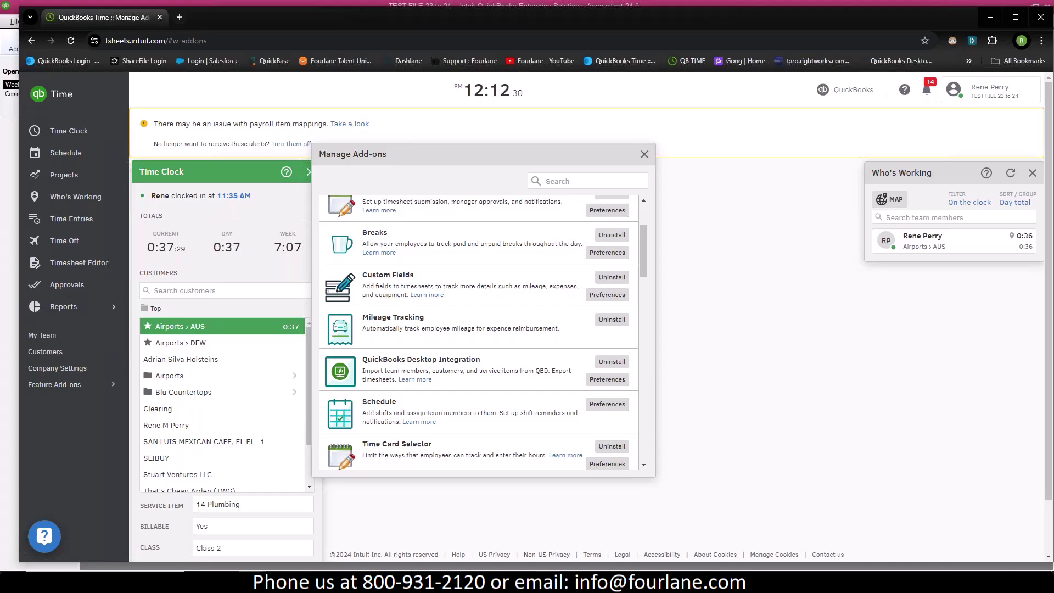
# Step: Switch back to QuickBooks Desktop and view the company preferences for Integrated Applications
pyautogui.click(496, 581)
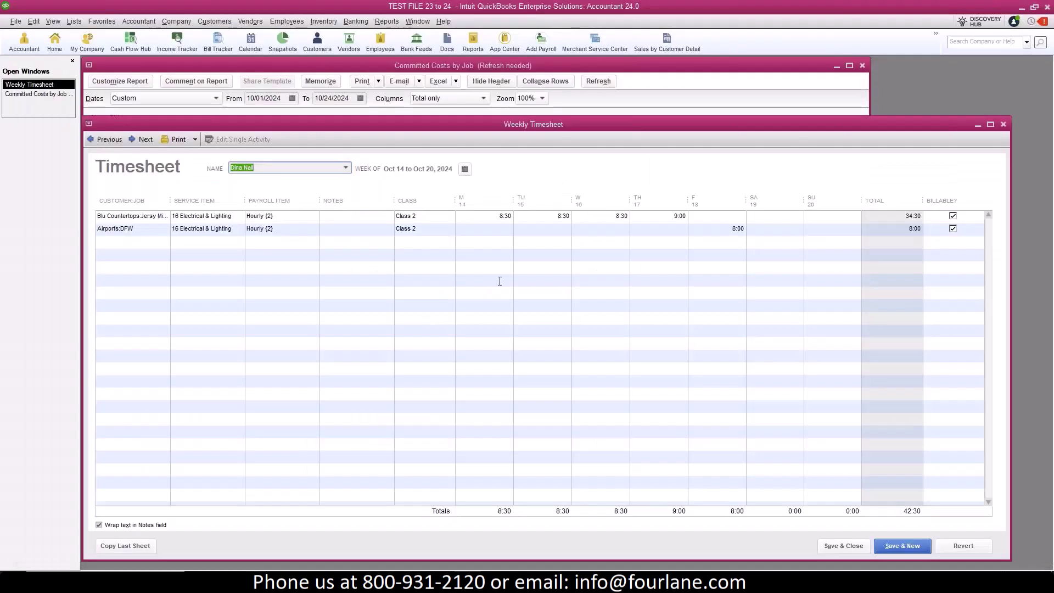
pyautogui.click(27, 25)
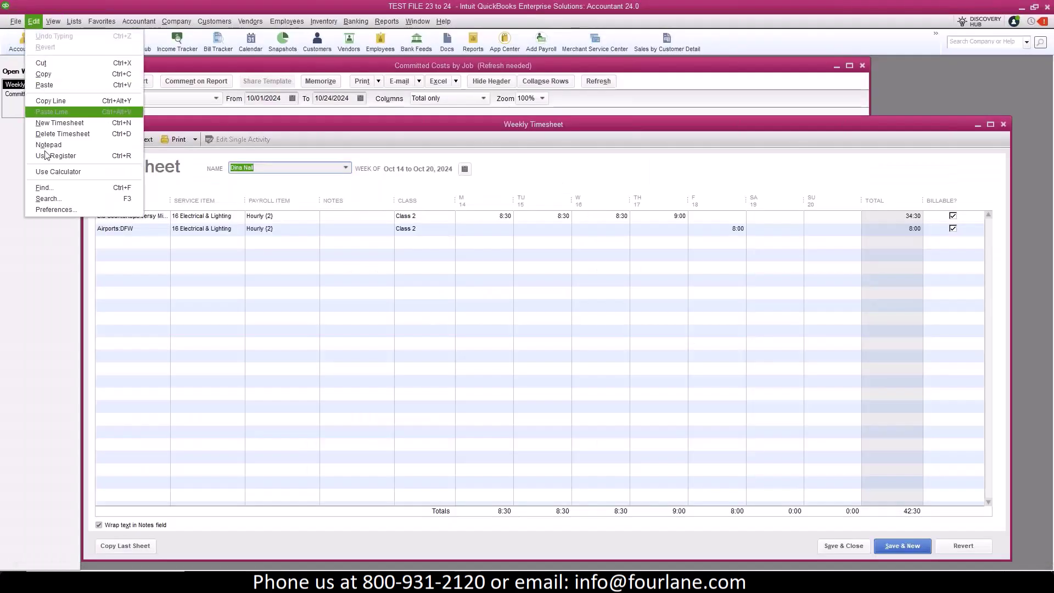
pyautogui.click(56, 223)
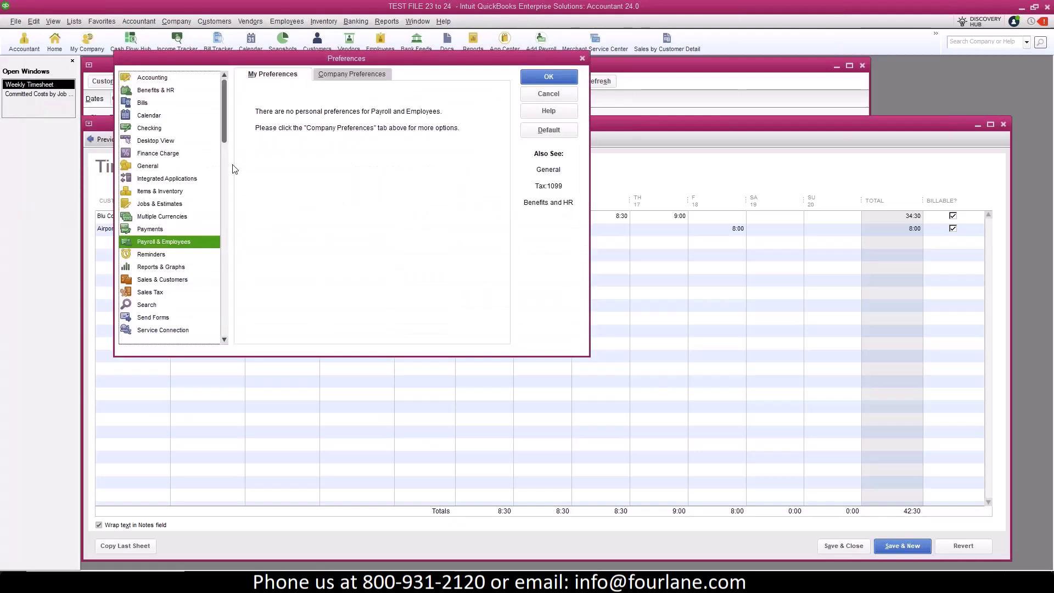
pyautogui.click(153, 179)
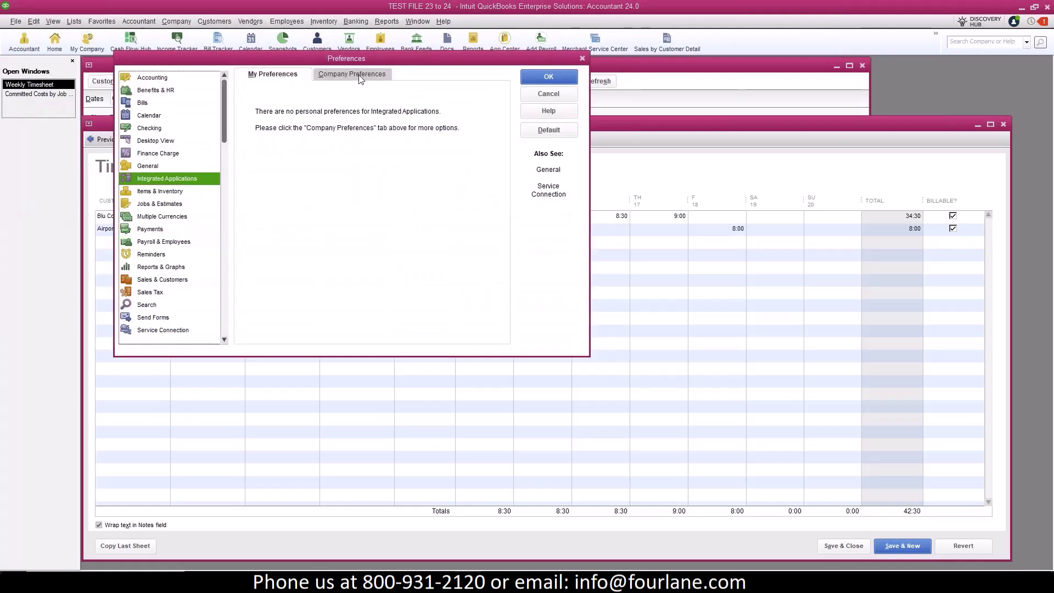
pyautogui.click(358, 75)
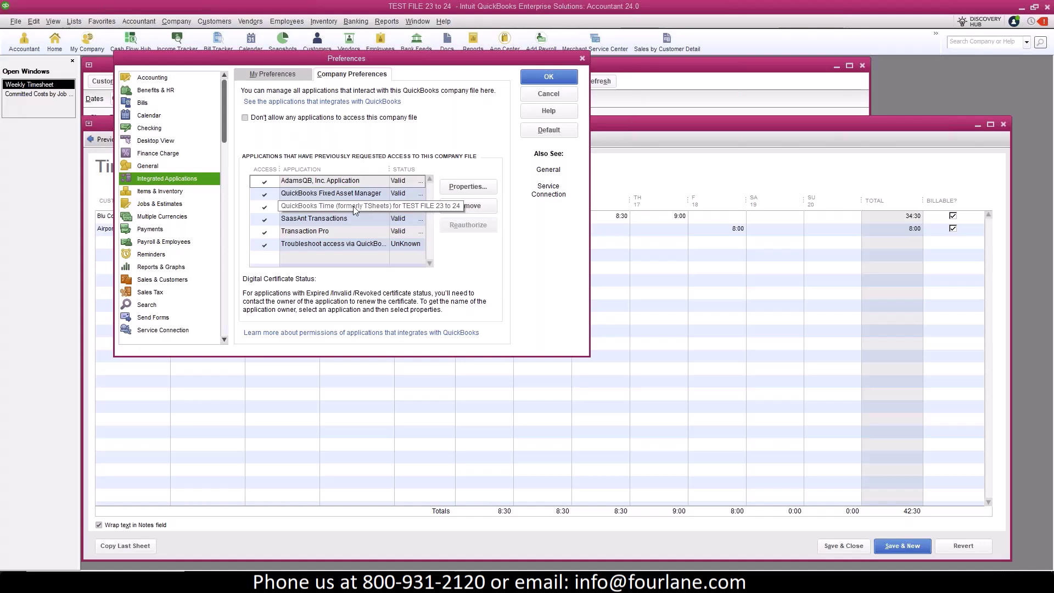
# Step: Close the preferences, switch to QuickBooks Time in Chrome, and review all the QuickBooks Desktop Integration add-on preferences
pyautogui.click(548, 77)
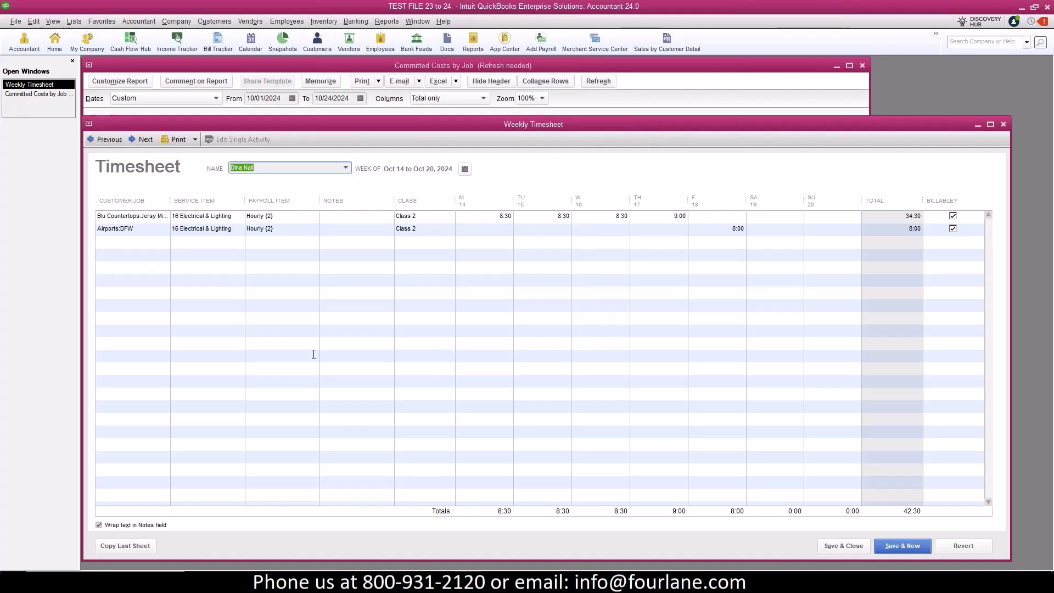
pyautogui.moveTo(304, 582)
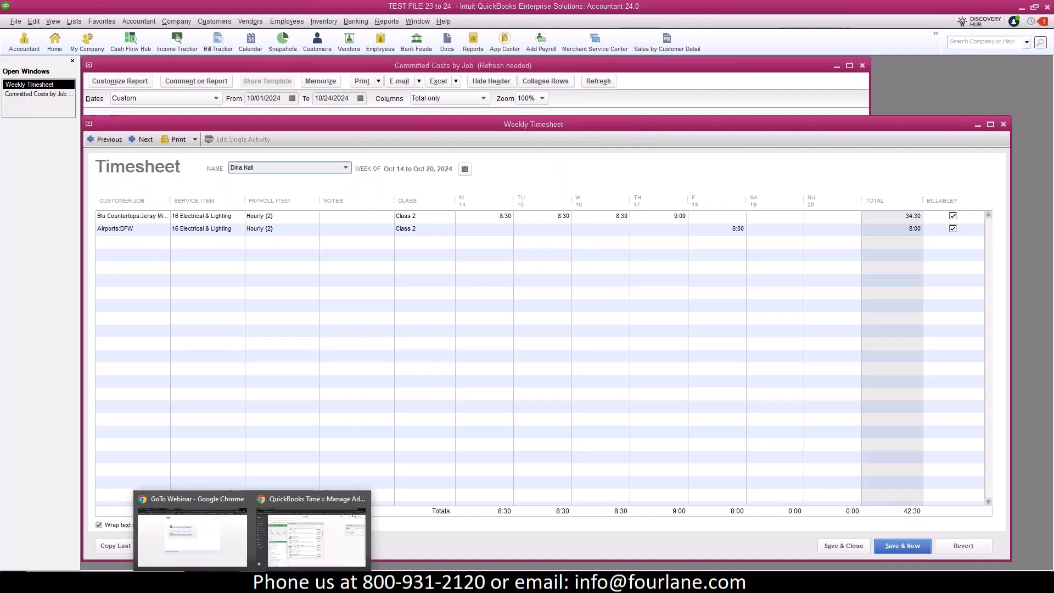
pyautogui.click(305, 530)
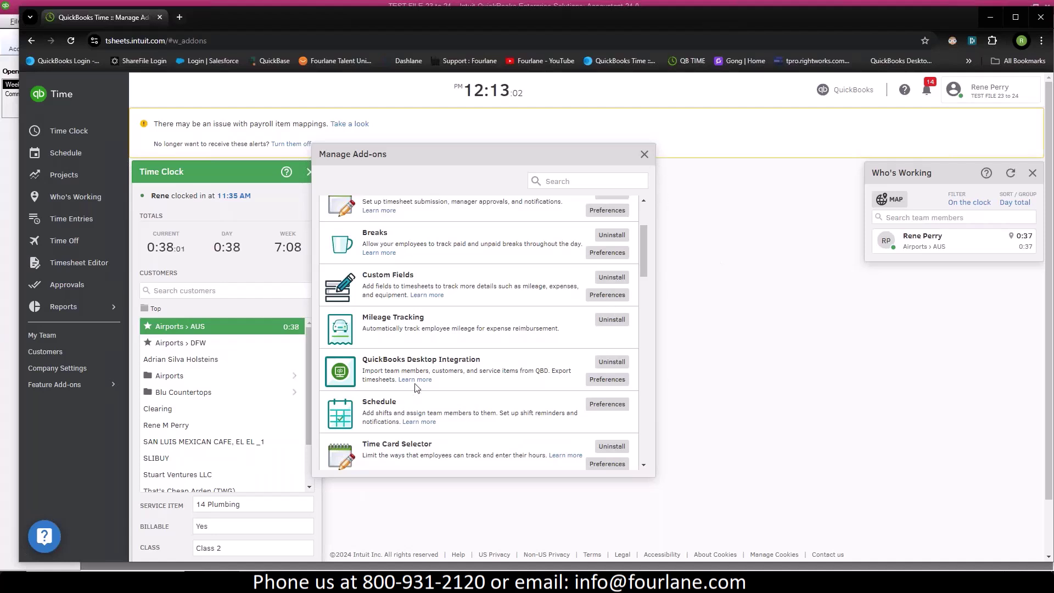
pyautogui.click(606, 381)
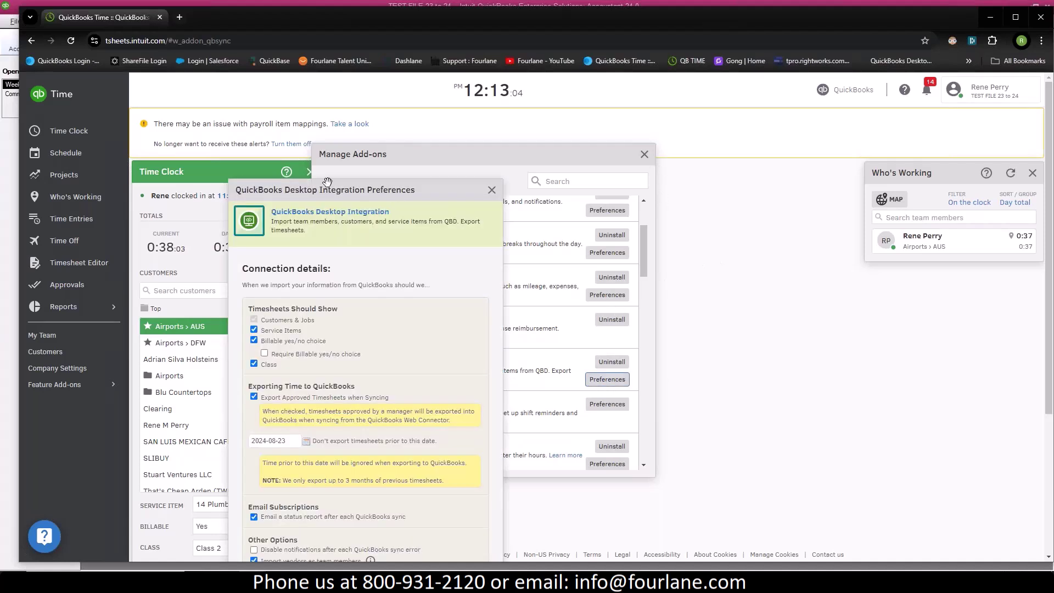
pyautogui.scroll(-1, 279, 343)
pyautogui.scroll(-1, 280, 344)
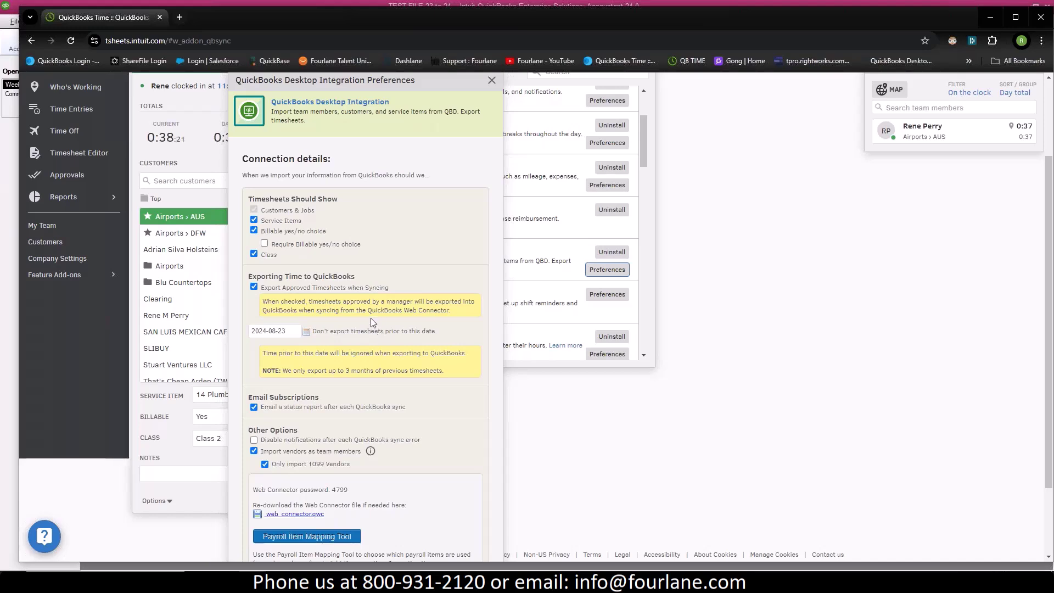
pyautogui.scroll(-1, 375, 315)
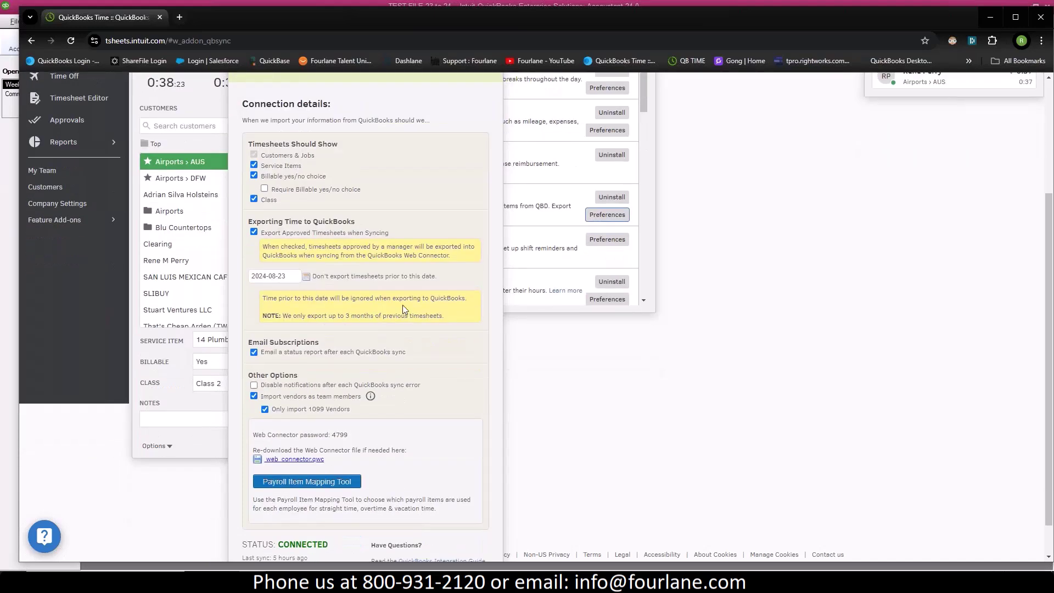
pyautogui.scroll(-1, 353, 325)
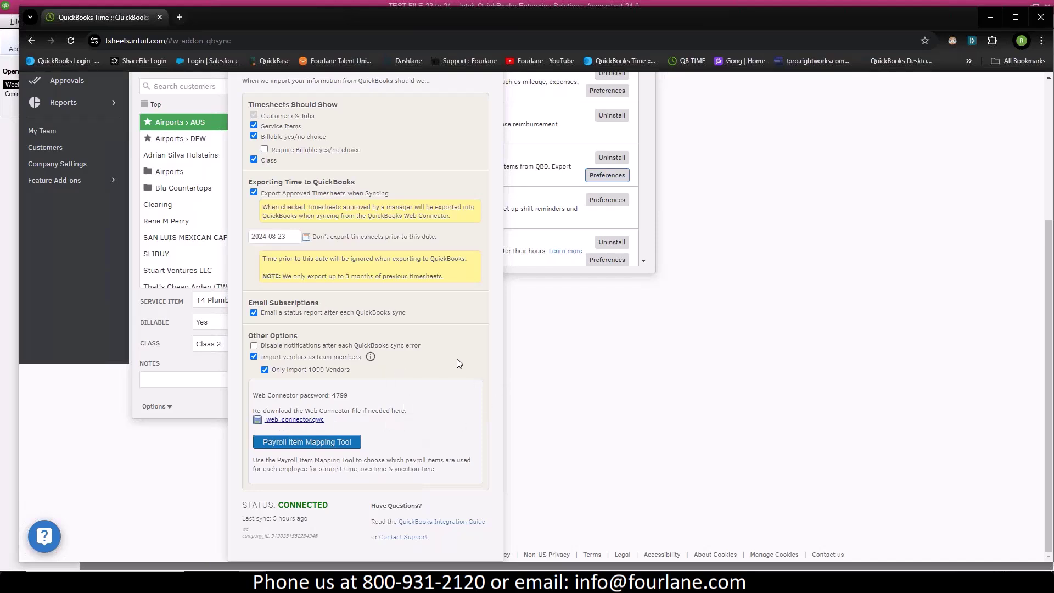
# Step: Review every employee's pay item mapping in the Payroll Item Mapping Tool, and close it along with the integration preferences and Manage Add-ons
pyautogui.click(304, 442)
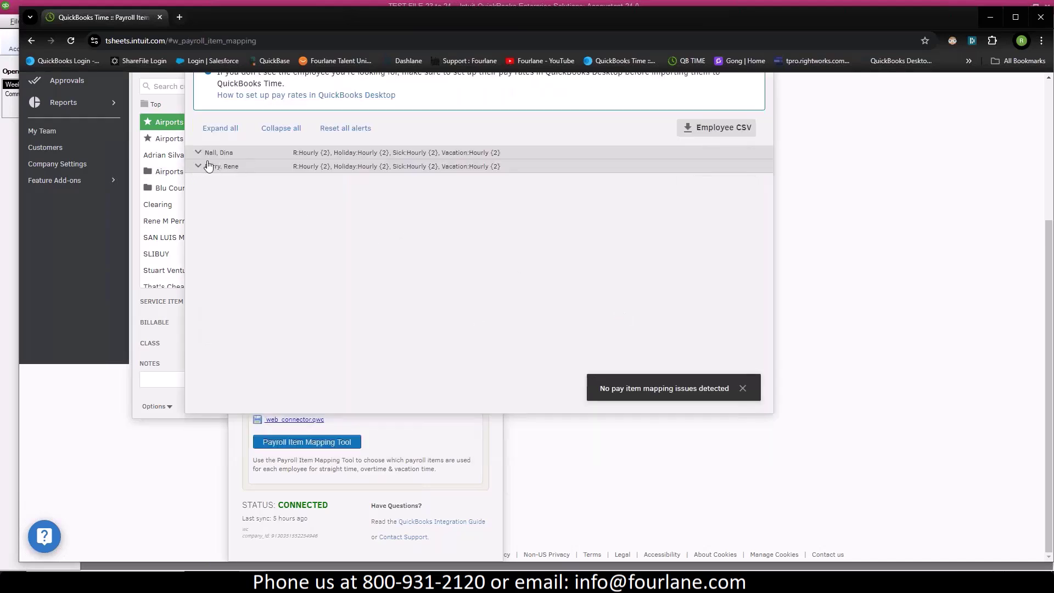
pyautogui.click(219, 128)
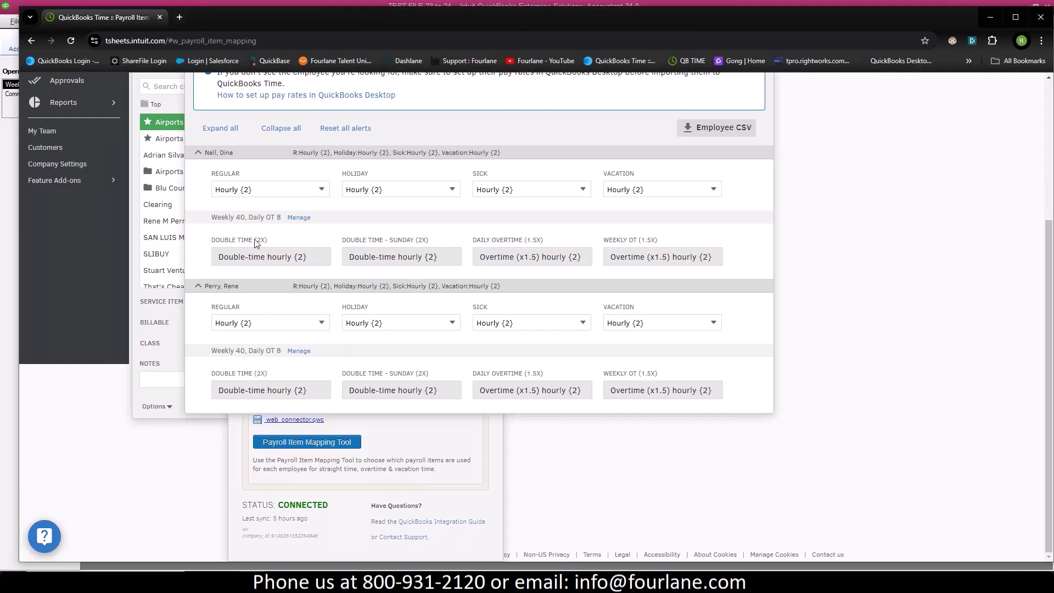
pyautogui.scroll(4, 258, 241)
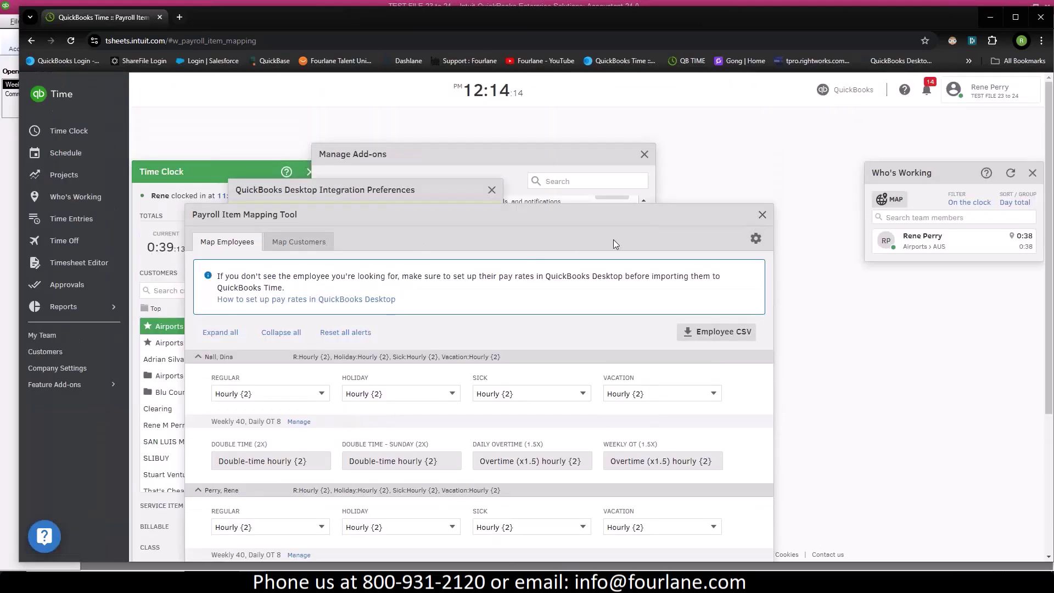
pyautogui.click(762, 216)
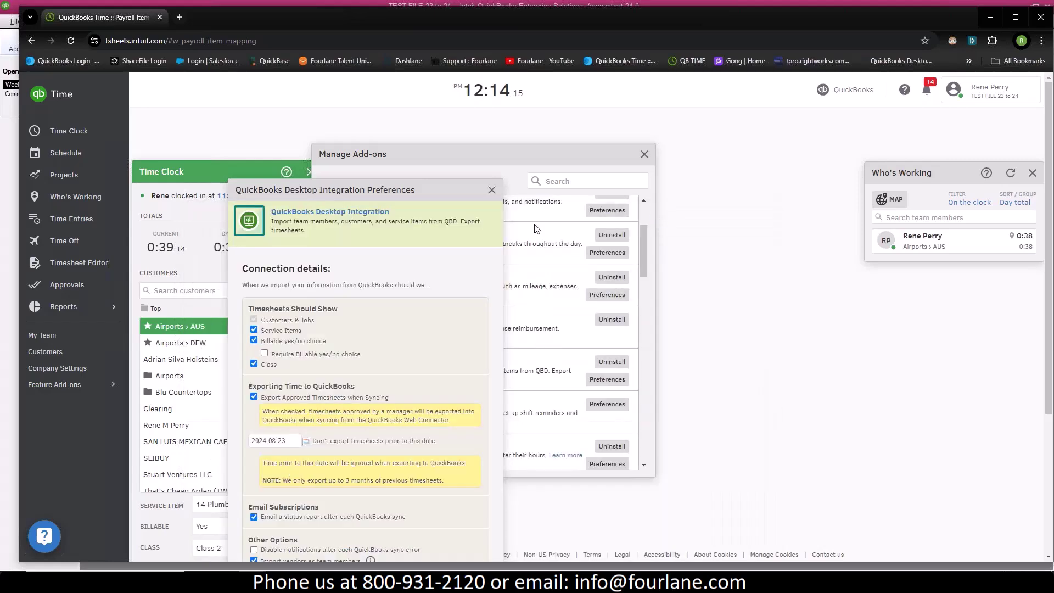
pyautogui.click(487, 193)
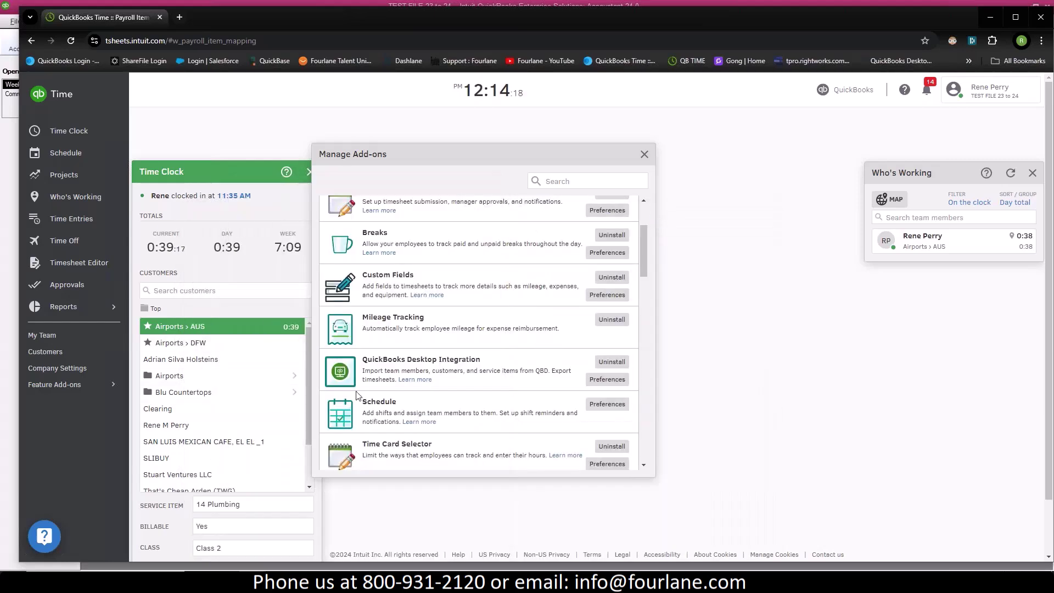
pyautogui.click(644, 154)
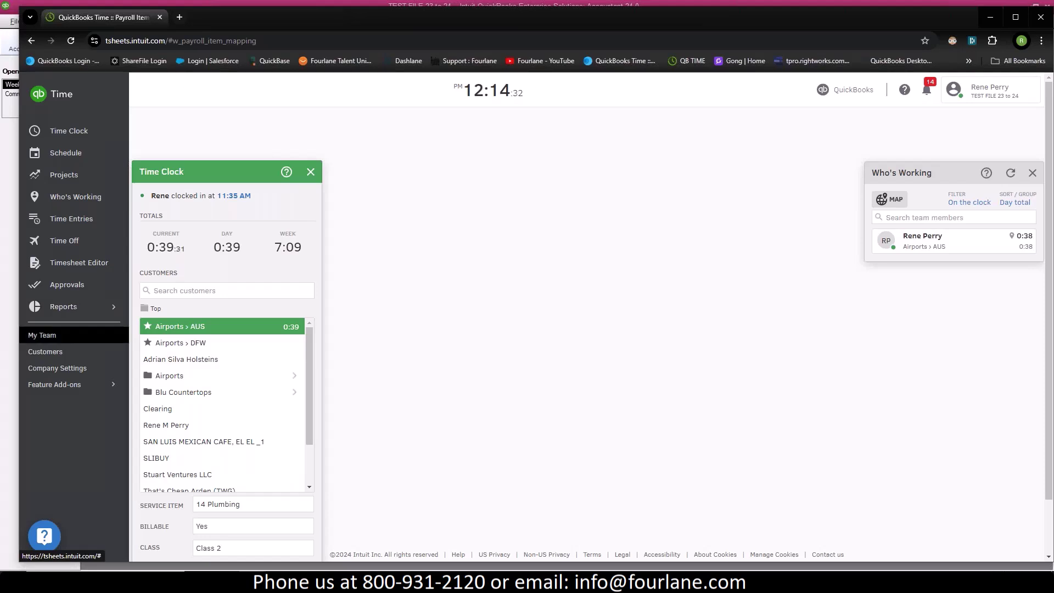
# Step: View the My Team list and its Groups and Managers, and close both windows
pyautogui.click(42, 335)
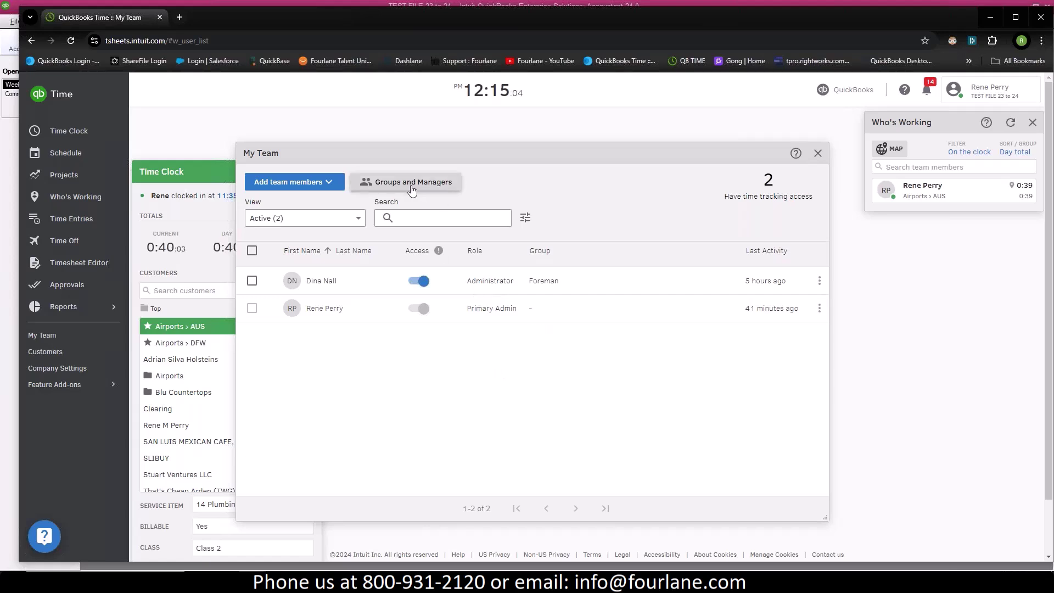
pyautogui.click(389, 184)
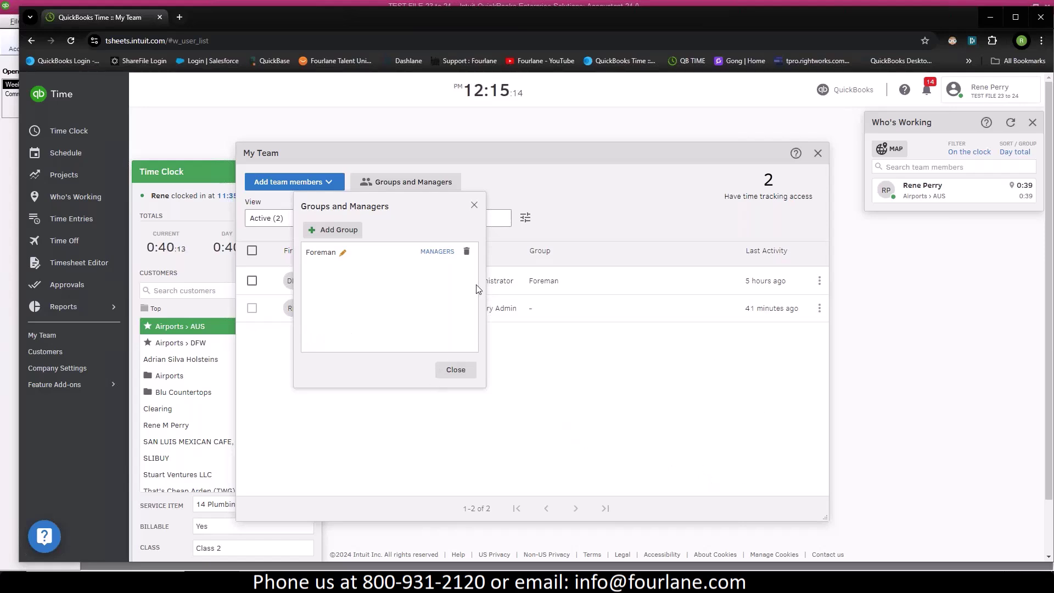
pyautogui.click(474, 207)
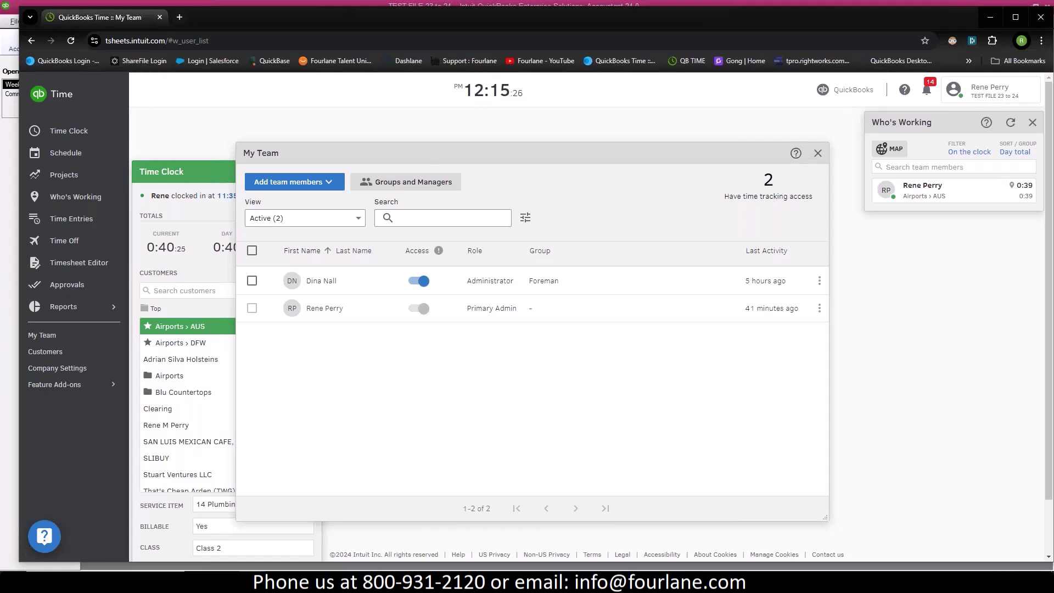
pyautogui.click(817, 154)
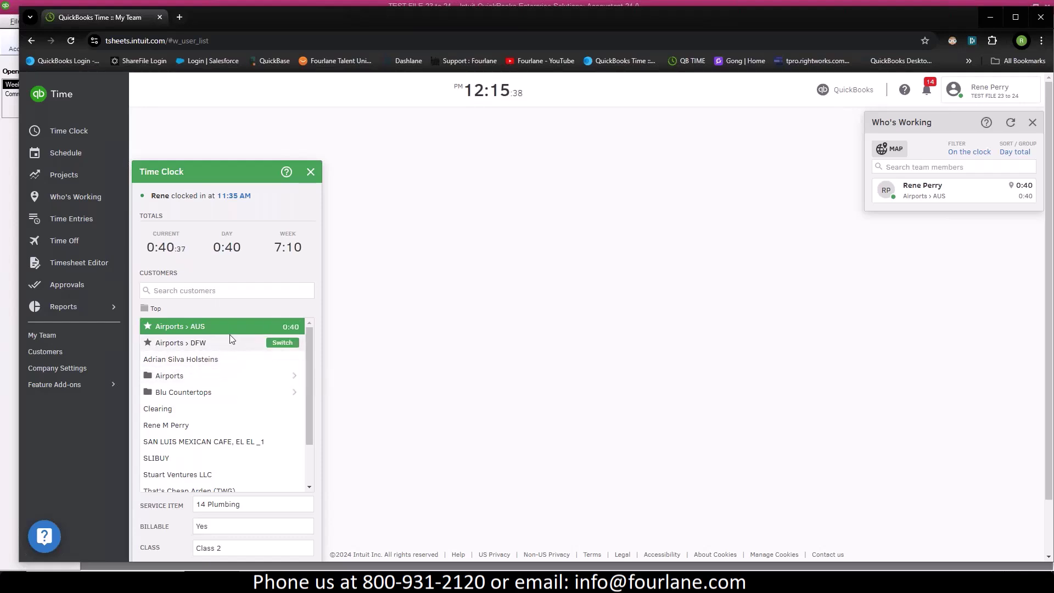
# Step: Show the jobs under the Airports customer in the Time Clock and move the Time Clock window toward the middle of the page
pyautogui.click(176, 375)
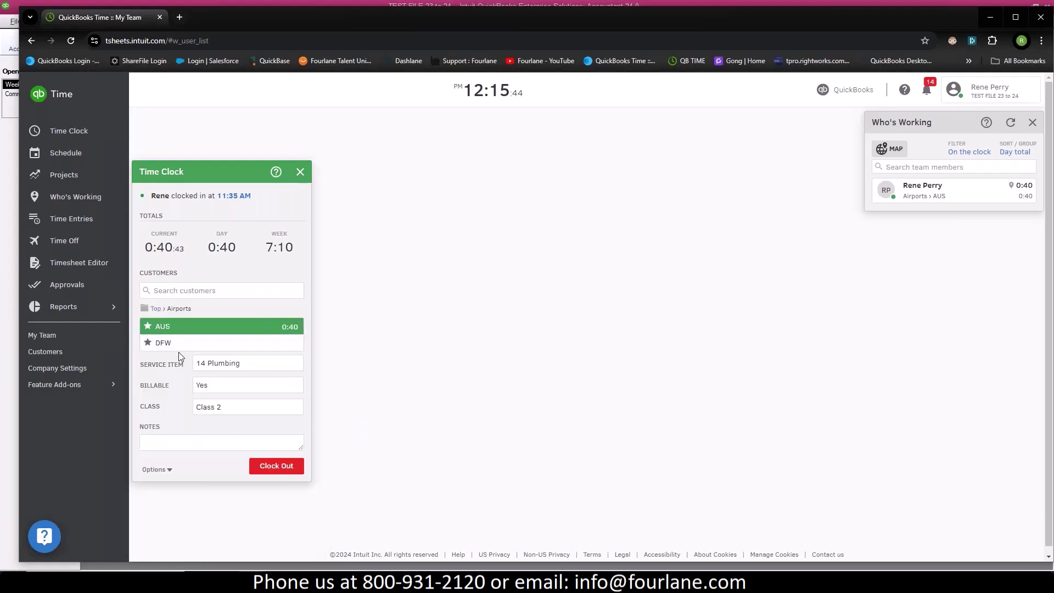
pyautogui.moveTo(170, 341)
pyautogui.moveTo(217, 177); pyautogui.dragTo(360, 221)
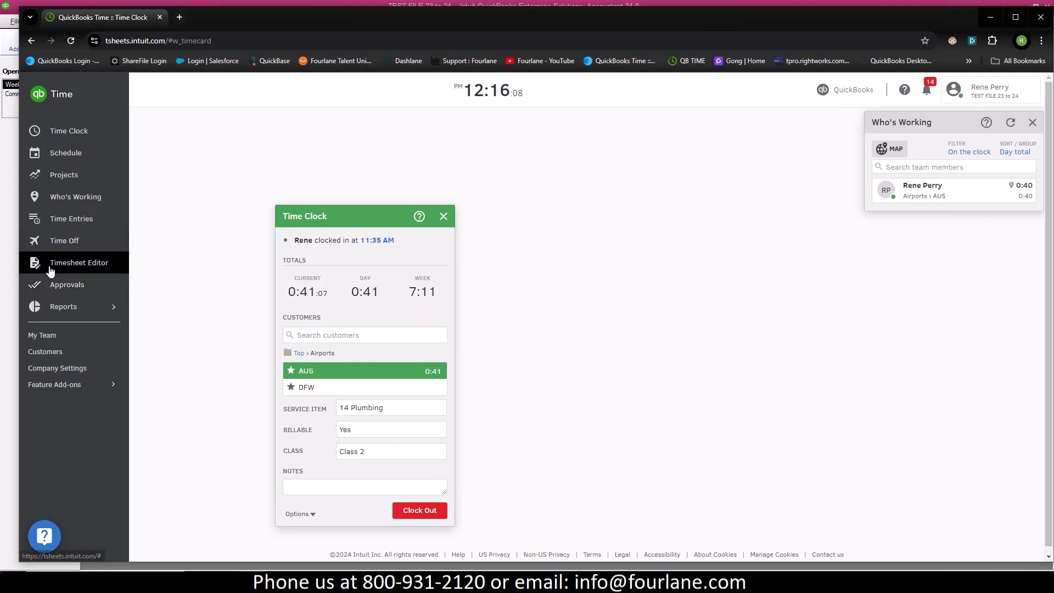
# Step: Open Time Entries and show the timesheets by week instead of by month
pyautogui.click(62, 224)
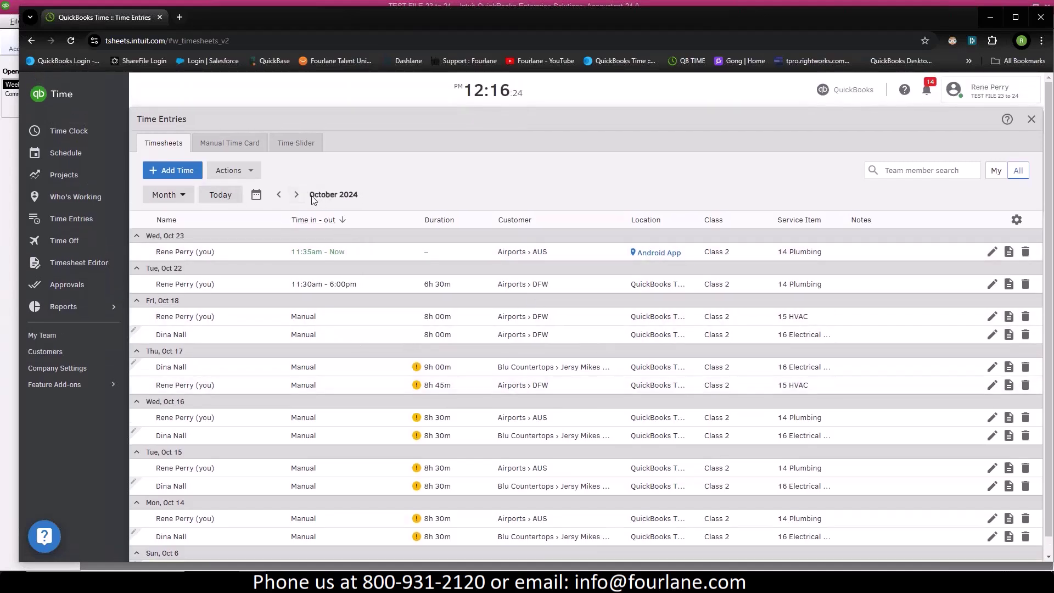
pyautogui.click(256, 195)
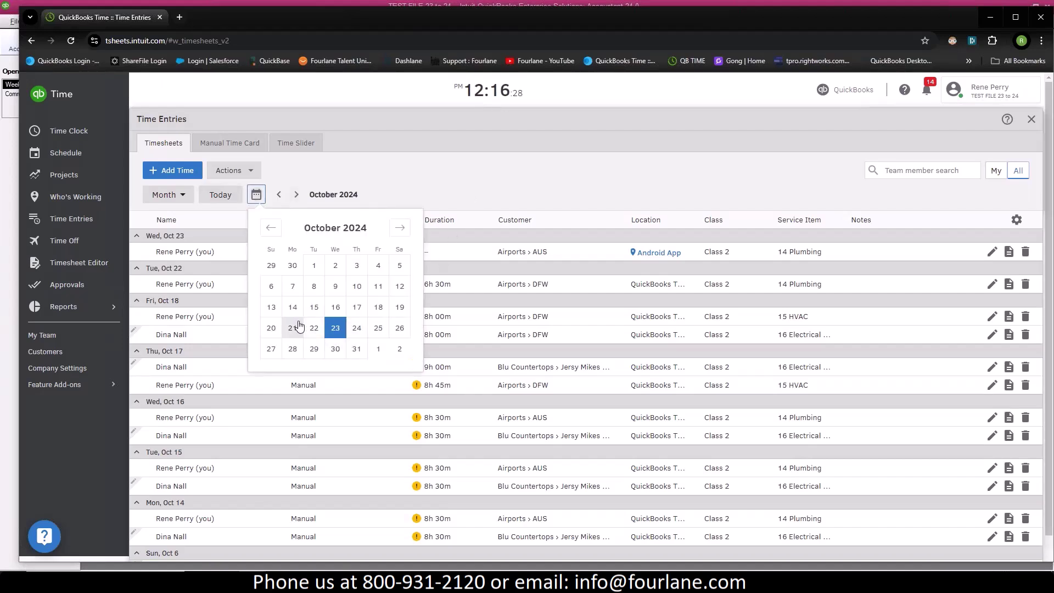
pyautogui.click(183, 196)
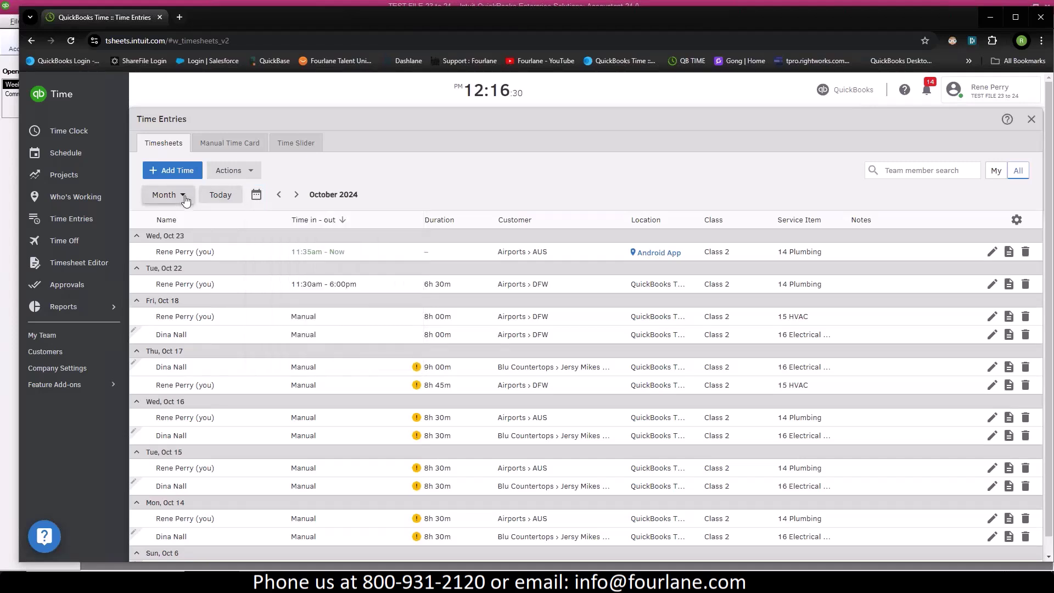
pyautogui.click(164, 235)
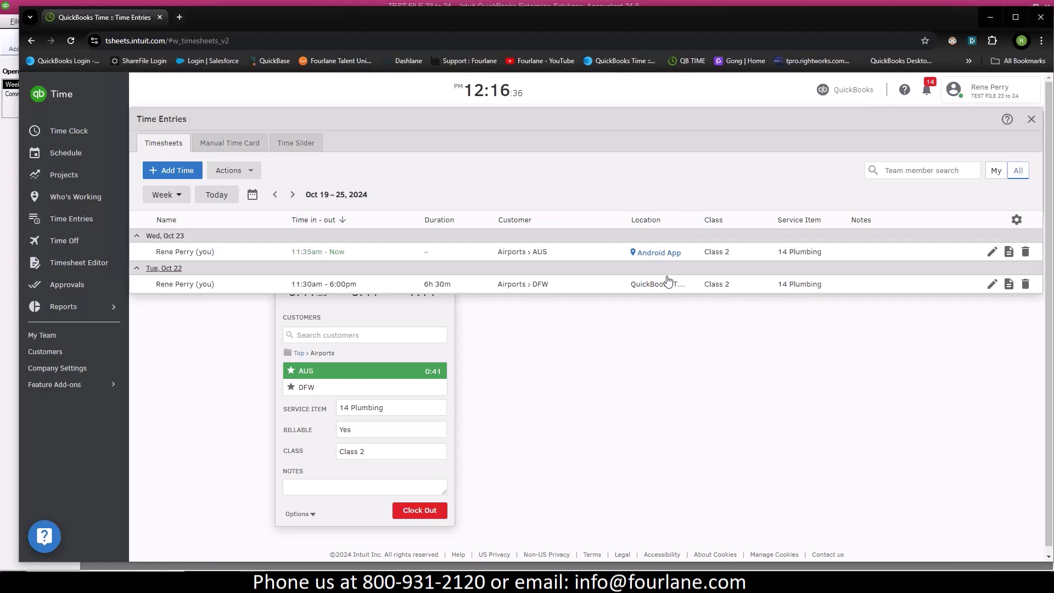
# Step: Edit the Tuesday, Oct 22 time entry for Airports > DFW and set its time in to 9:00 am
pyautogui.moveTo(415, 371)
pyautogui.click(992, 284)
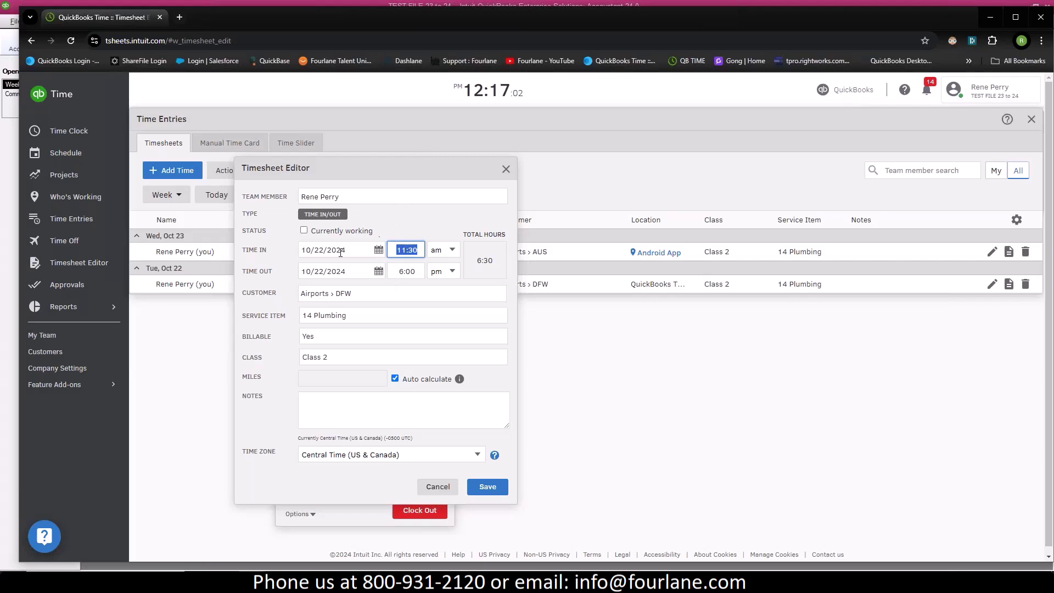
pyautogui.click(418, 248)
pyautogui.moveTo(418, 247); pyautogui.dragTo(401, 250)
pyautogui.write('9:00')
pyautogui.click(433, 217)
pyautogui.scroll(-1, 458, 379)
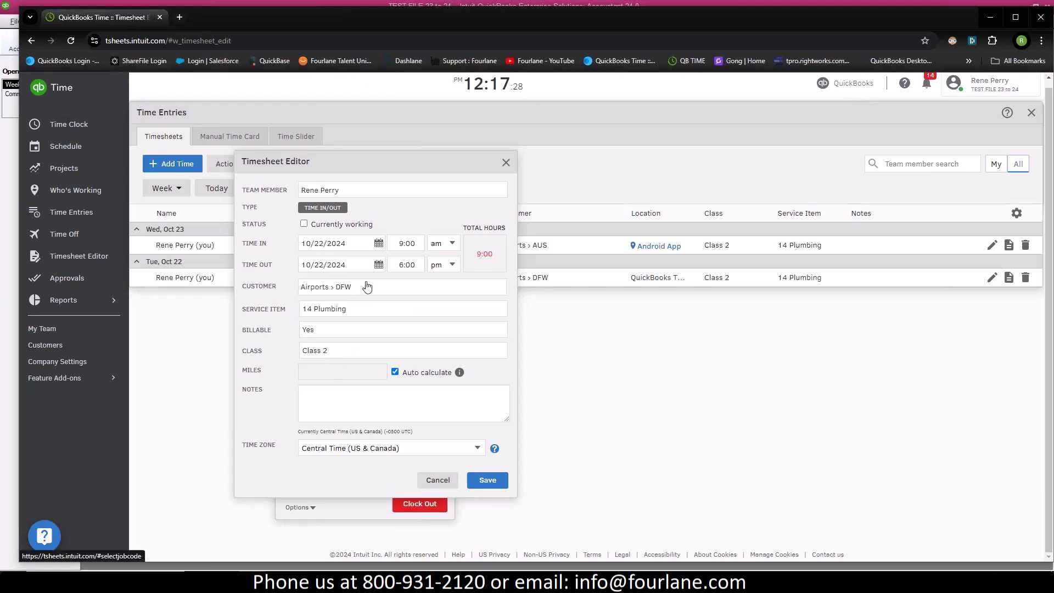
# Step: Choose service item 14 Plumbing and billable Yes for the entry, save it, and close Time Entries
pyautogui.click(389, 308)
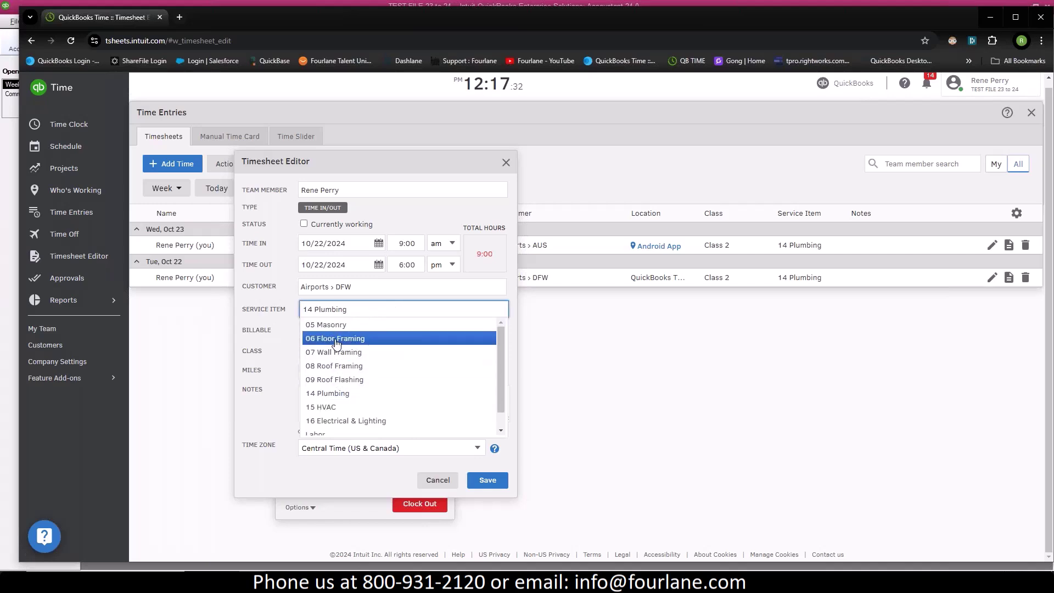
pyautogui.click(330, 393)
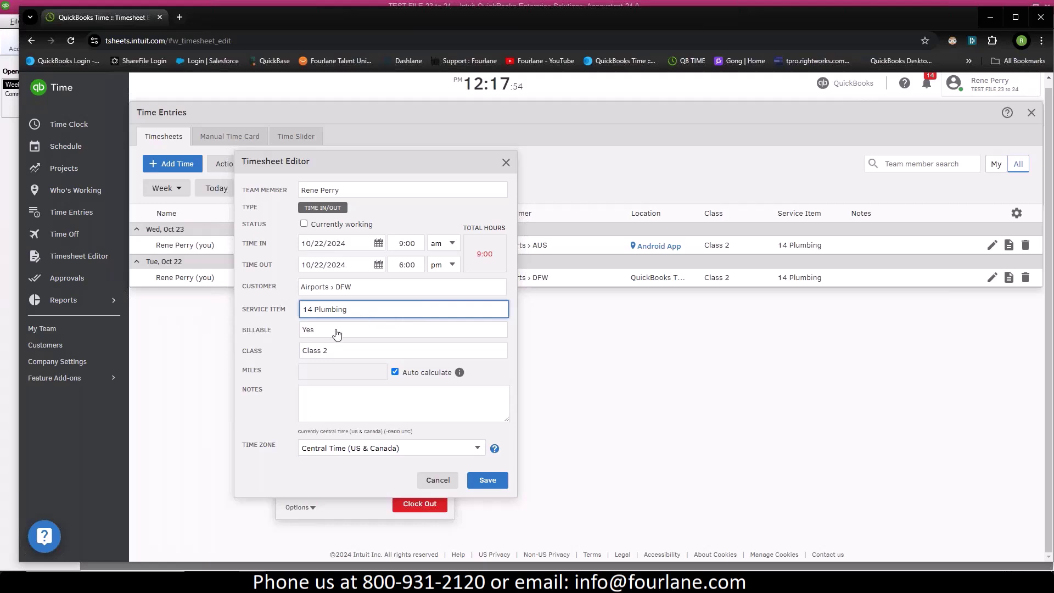
pyautogui.click(399, 327)
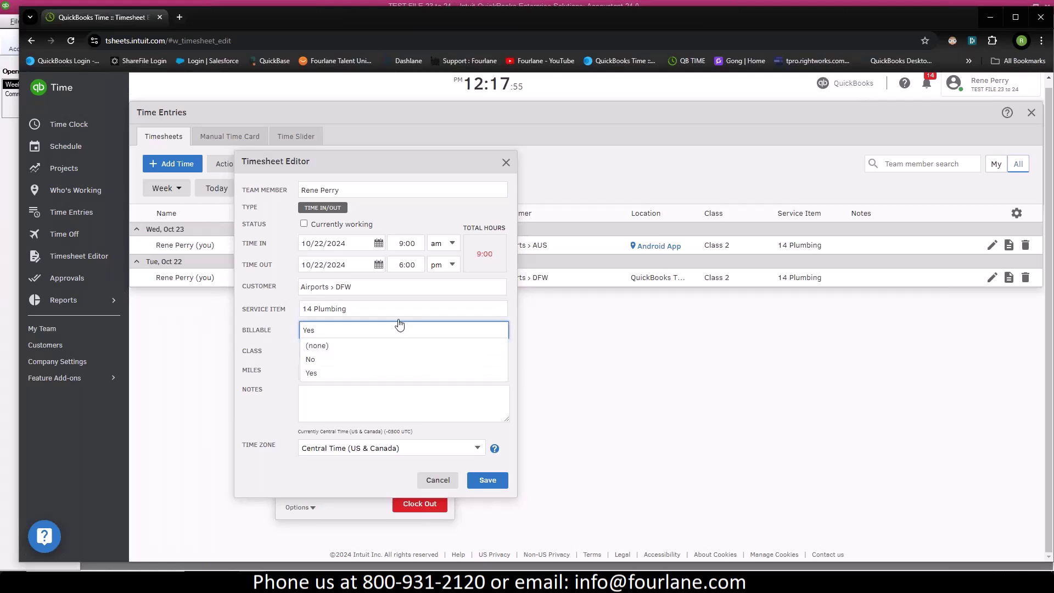
pyautogui.click(336, 375)
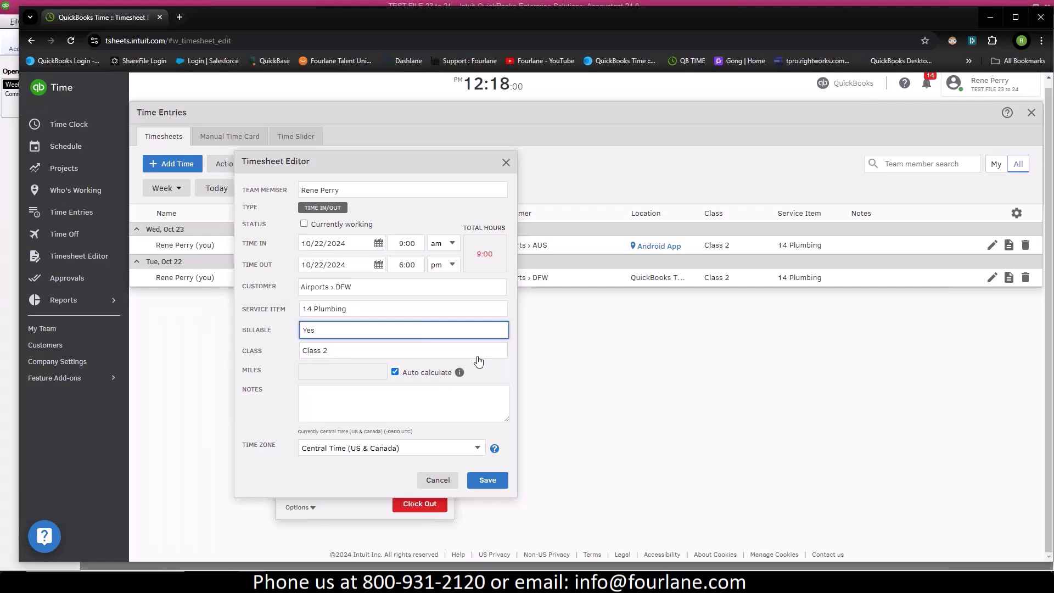
pyautogui.click(487, 480)
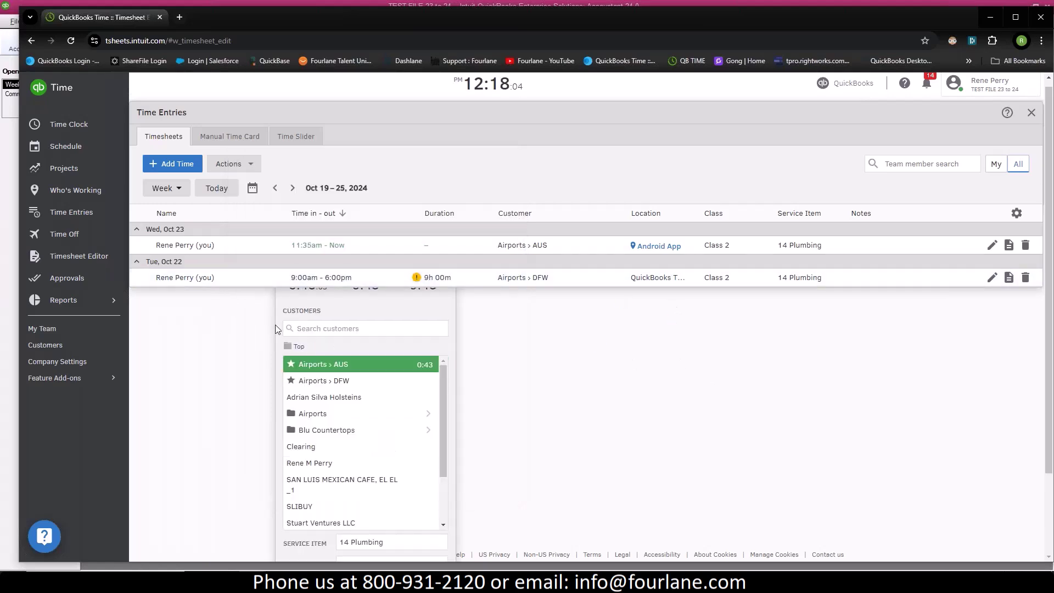
pyautogui.click(1031, 114)
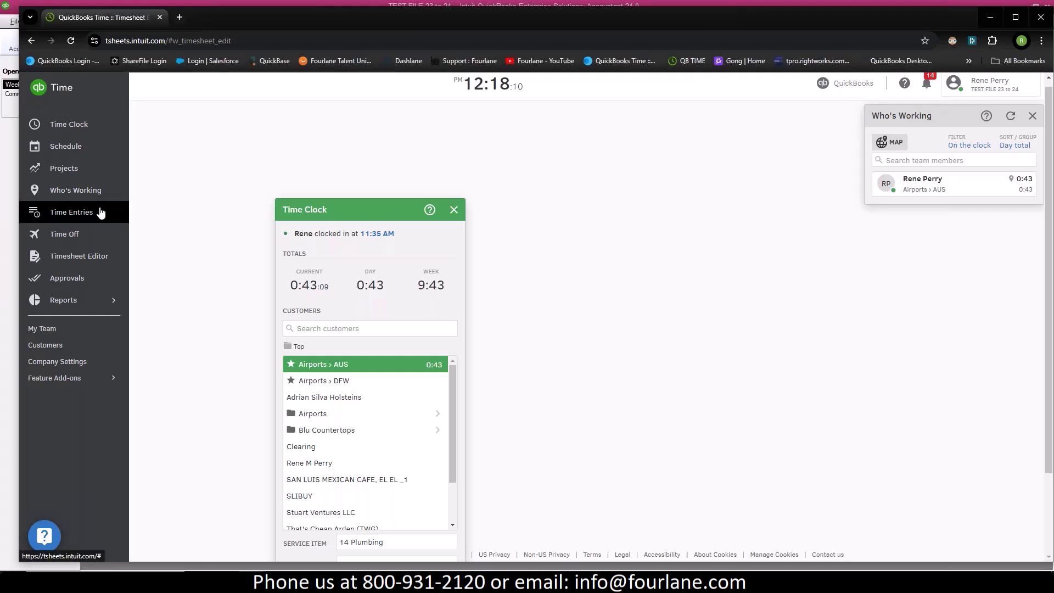
# Step: Open the Schedule and start editing the Monday, Oct 21 Jersey Mikes #36 shift
pyautogui.click(64, 146)
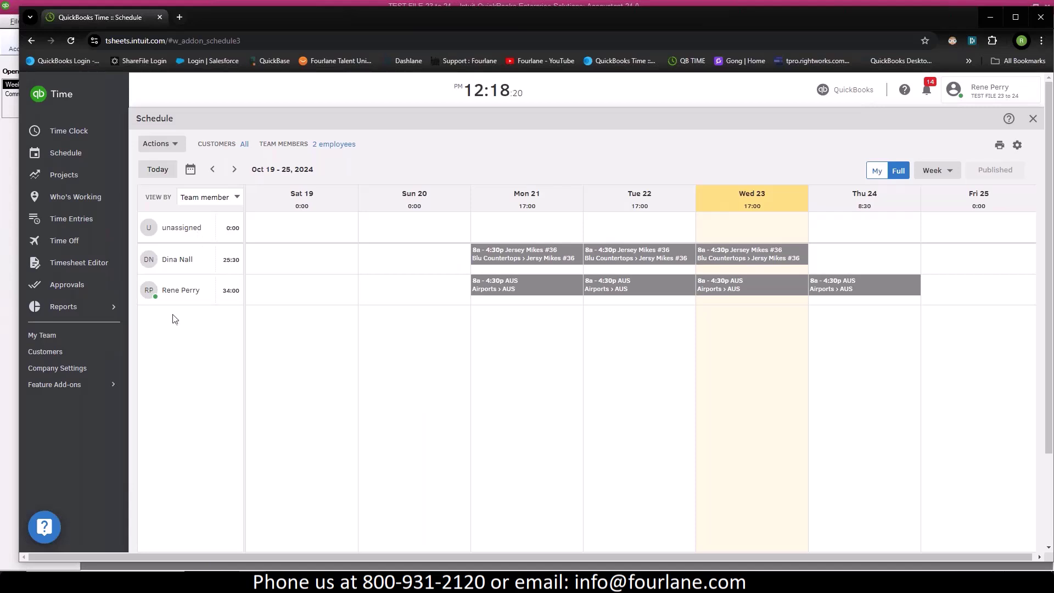
pyautogui.click(508, 254)
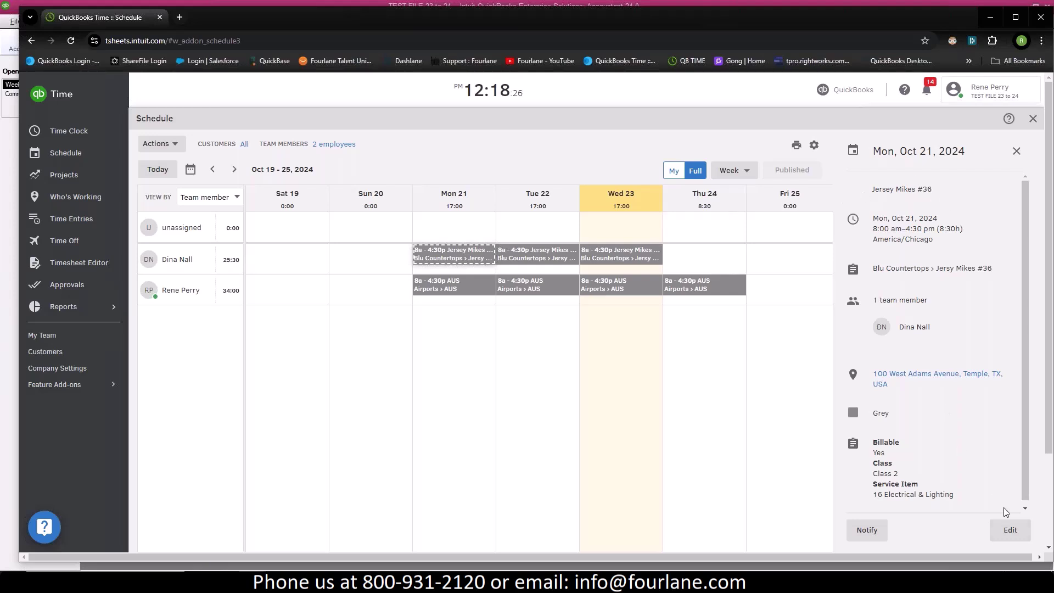
pyautogui.click(1008, 530)
pyautogui.click(639, 392)
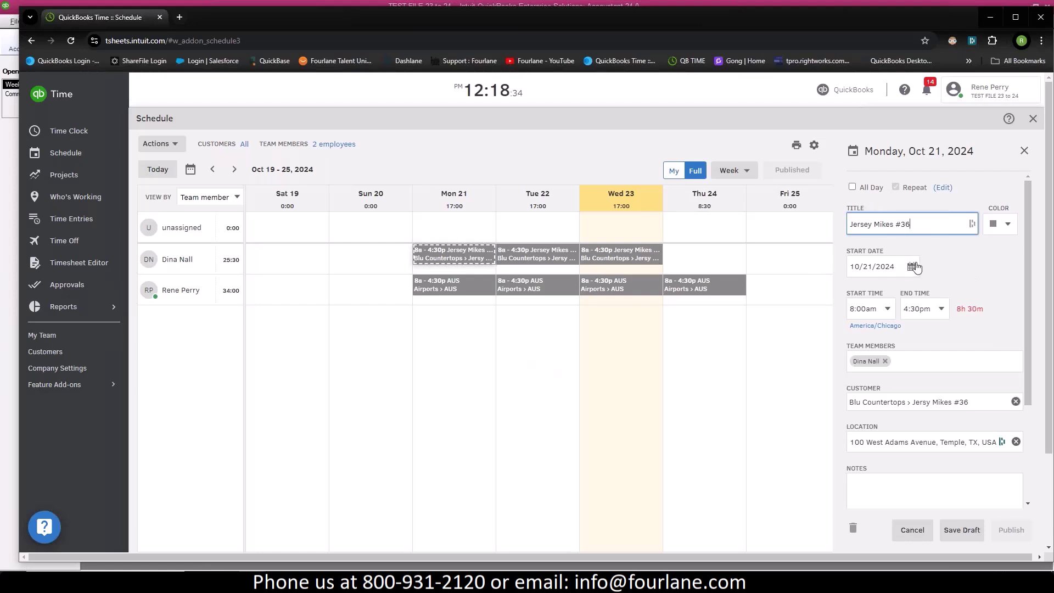
# Step: Review the shift's times, team member, customer, location, notes, service item, billable and class fields
pyautogui.scroll(-1, 933, 356)
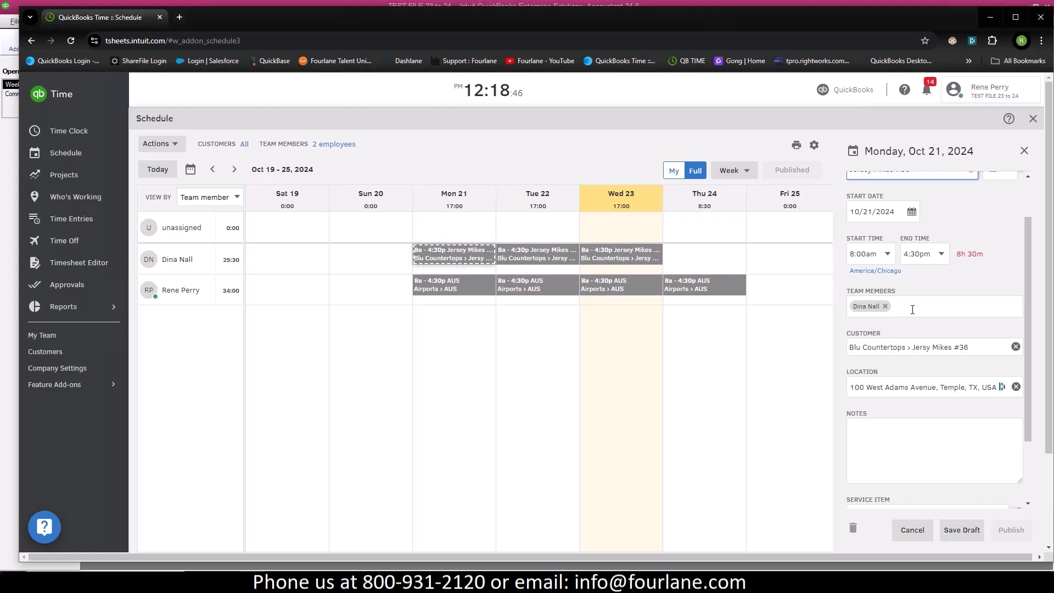
pyautogui.scroll(-2, 921, 326)
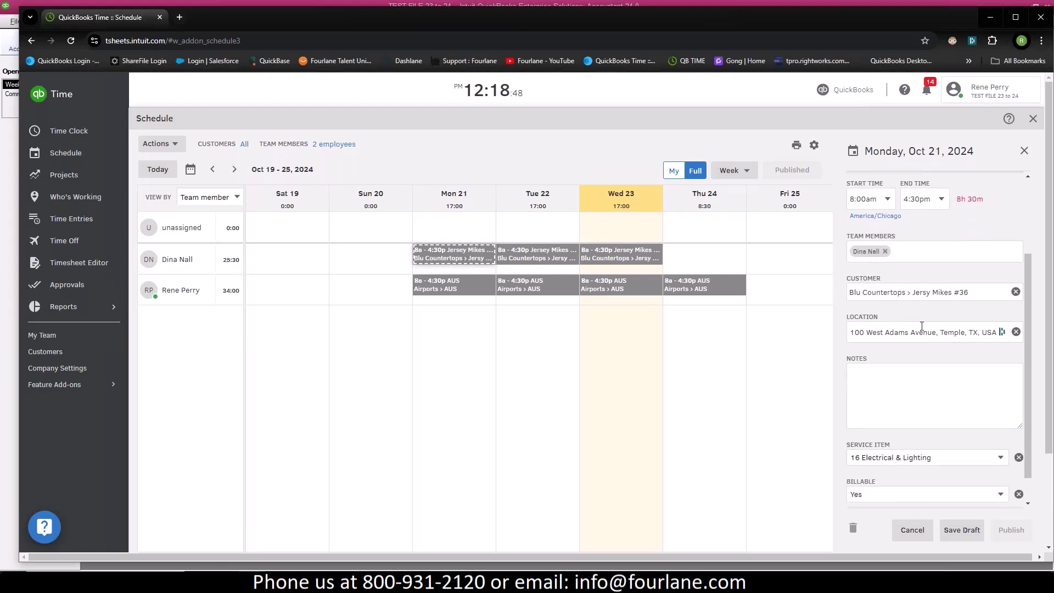
pyautogui.scroll(-1, 921, 310)
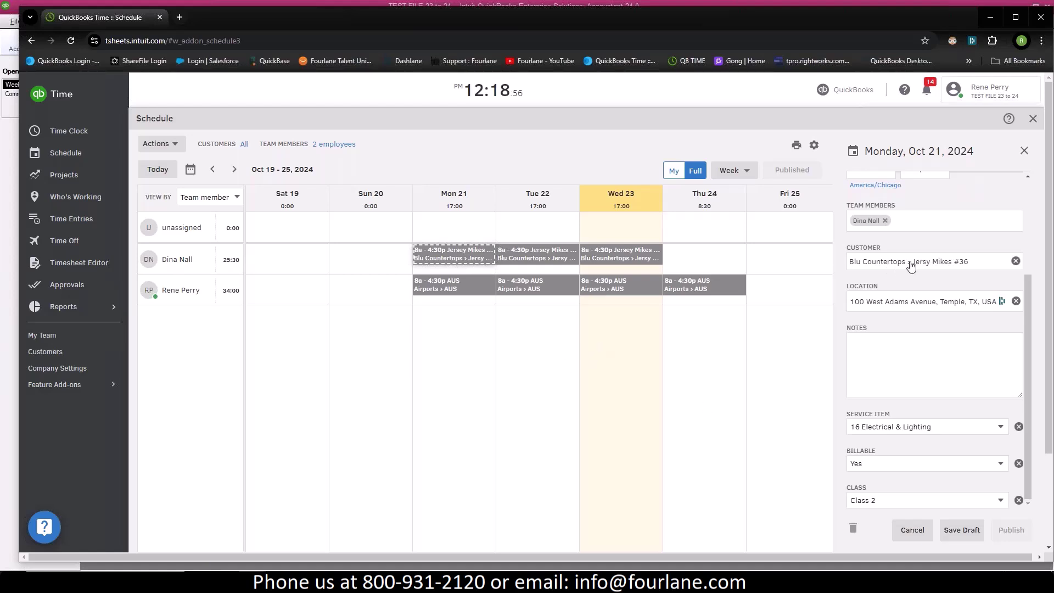
pyautogui.scroll(-1, 942, 297)
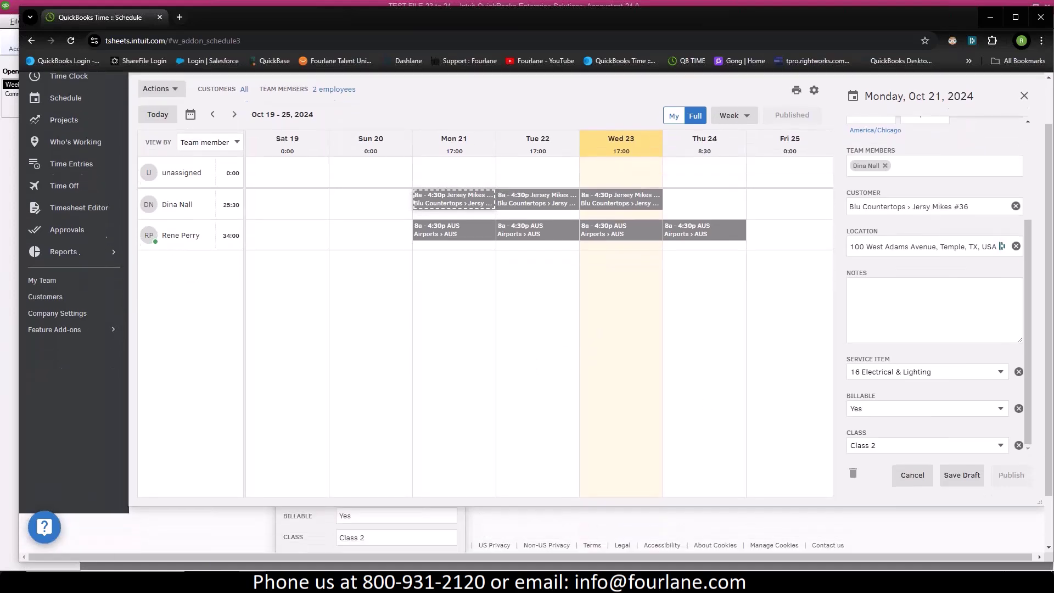
pyautogui.scroll(-1, 936, 303)
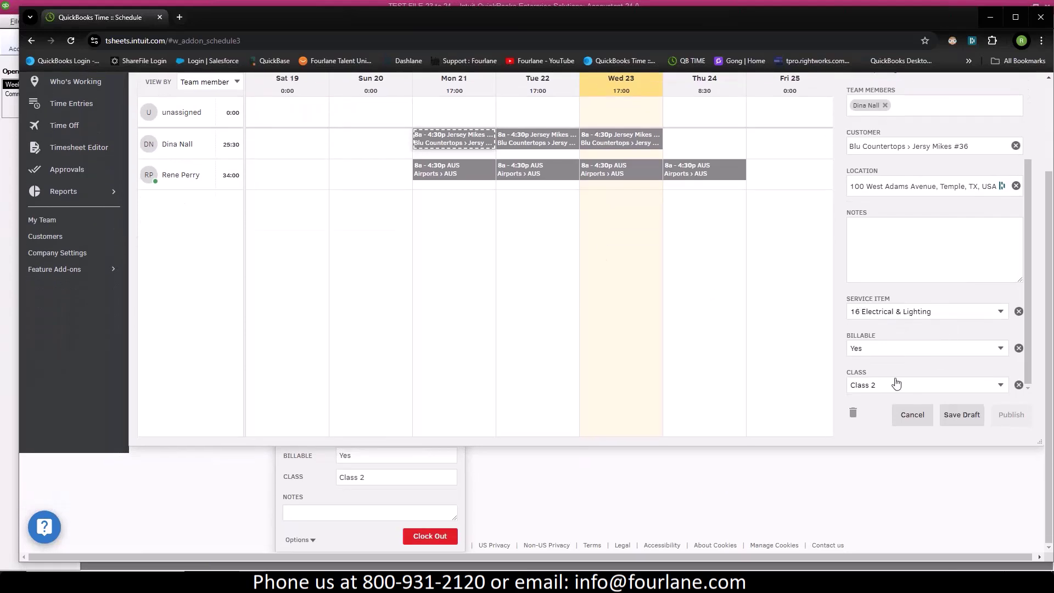
pyautogui.scroll(3, 896, 376)
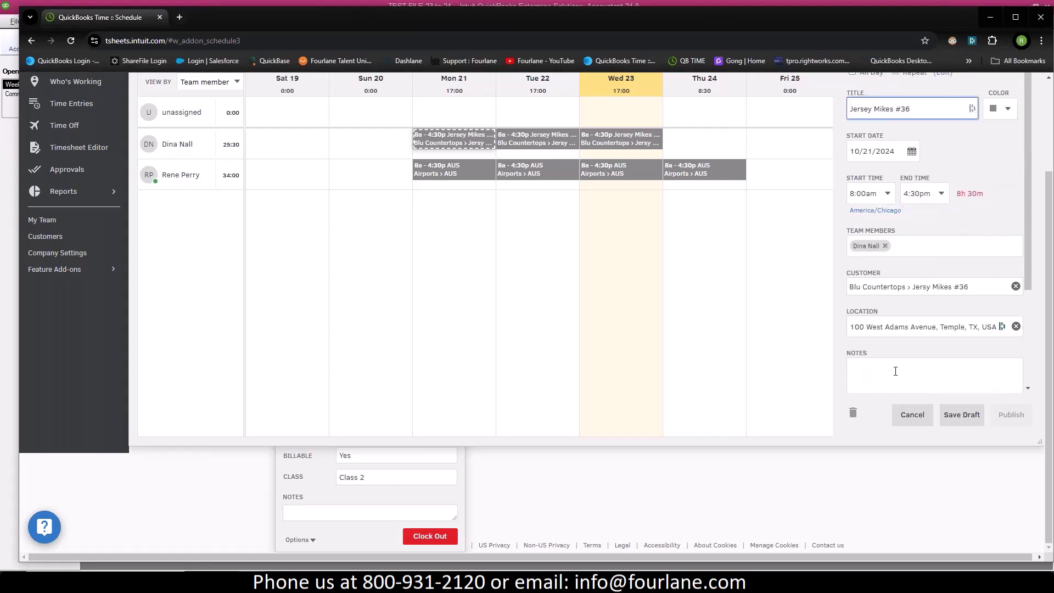
pyautogui.scroll(2, 920, 264)
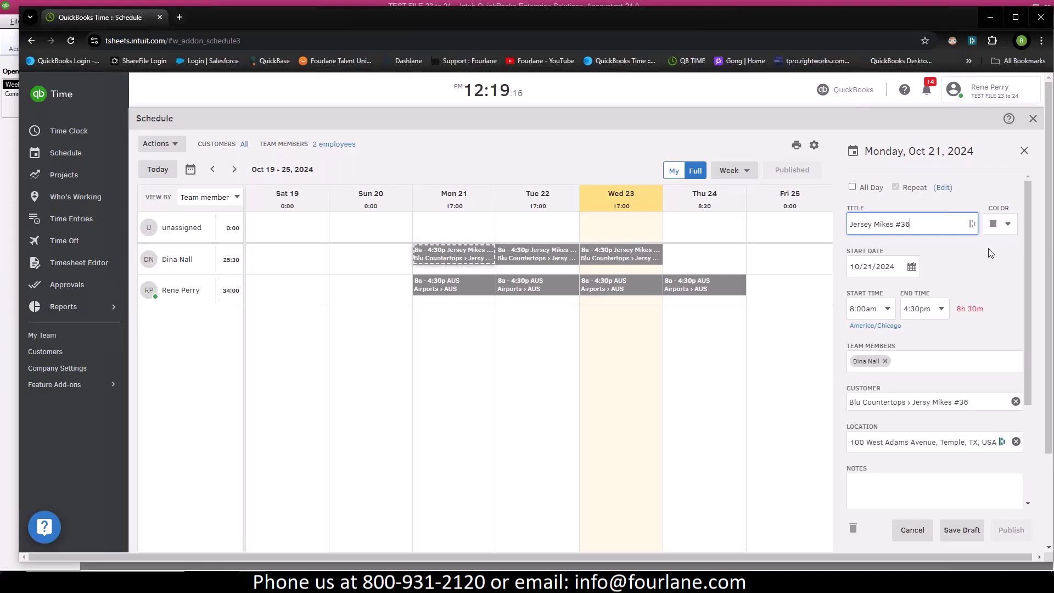
# Step: Change the Jersey Mikes #36 shift color to Deep Purple, publish it, and send the notification to the assigned employee
pyautogui.click(1009, 225)
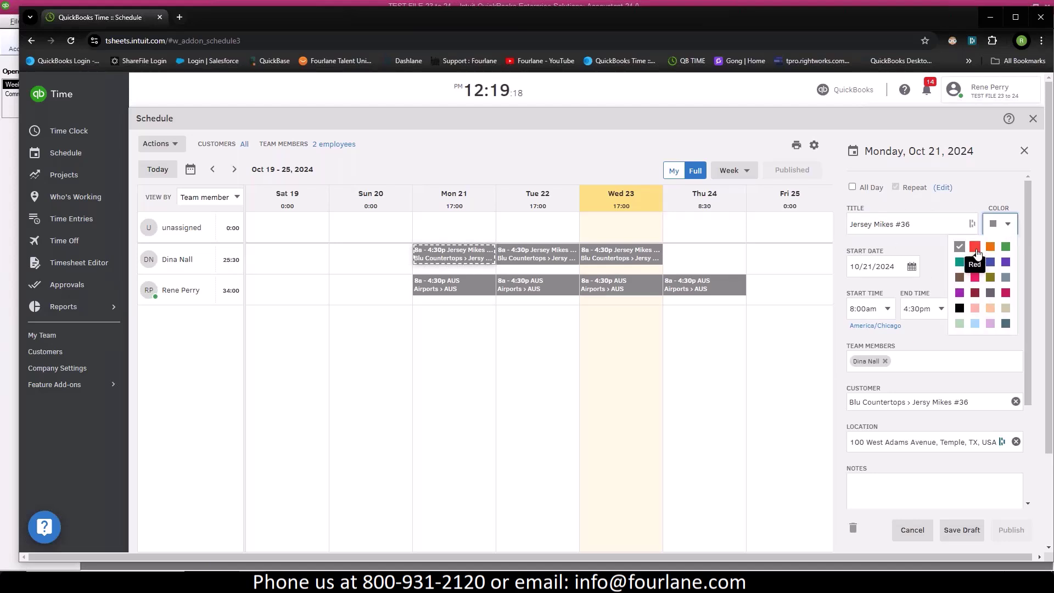
pyautogui.click(1005, 261)
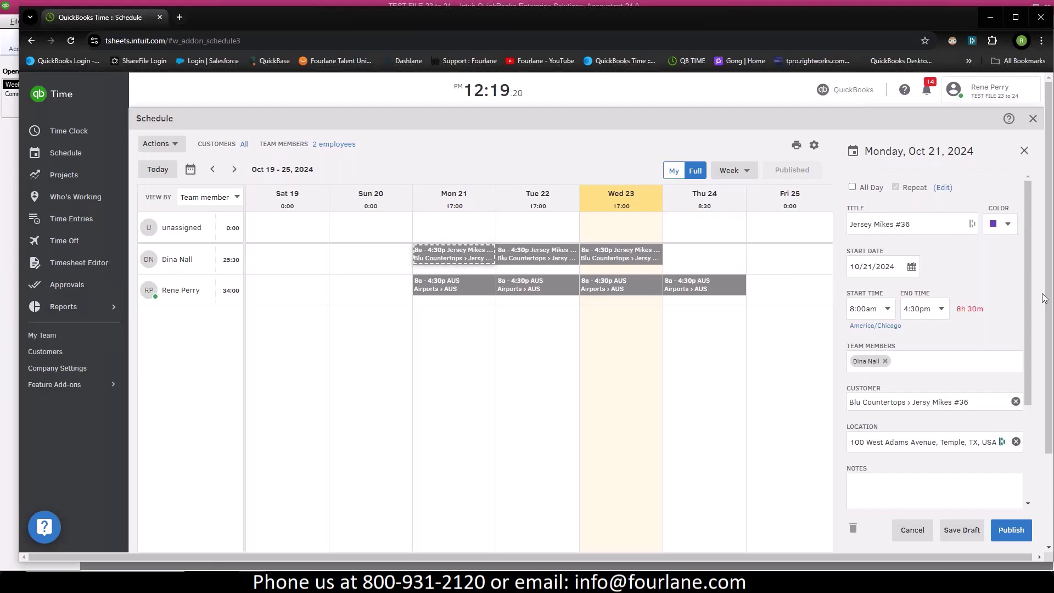
pyautogui.scroll(-1, 1045, 299)
pyautogui.scroll(-1, 1031, 354)
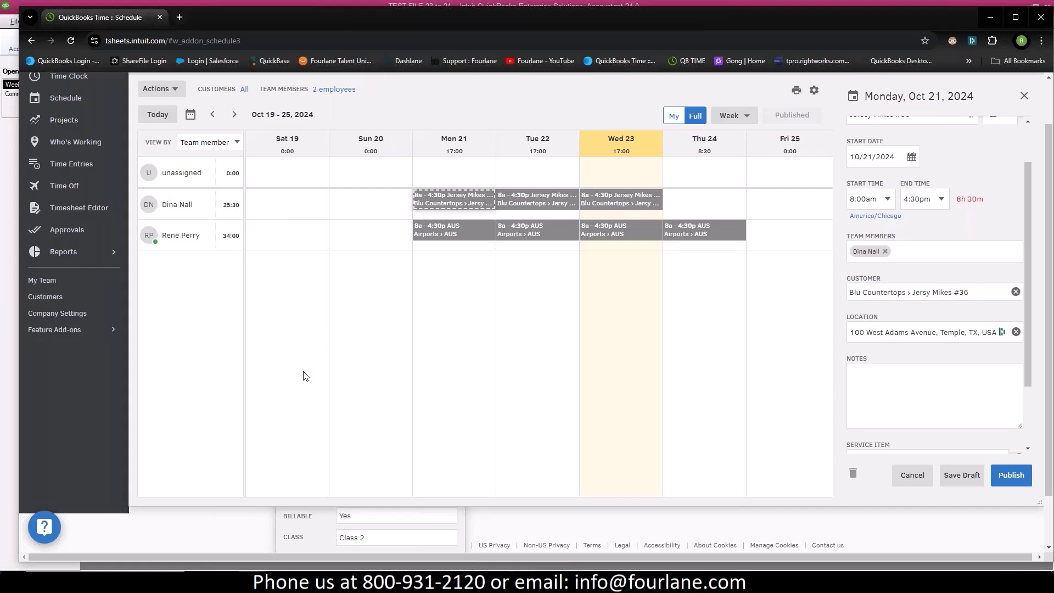
pyautogui.click(1011, 475)
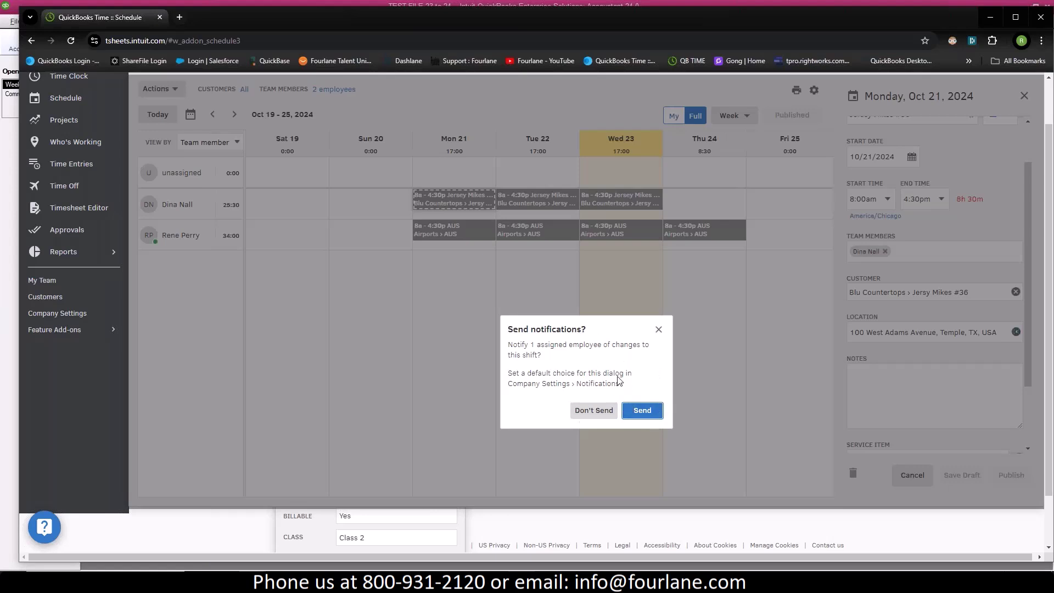
pyautogui.click(638, 414)
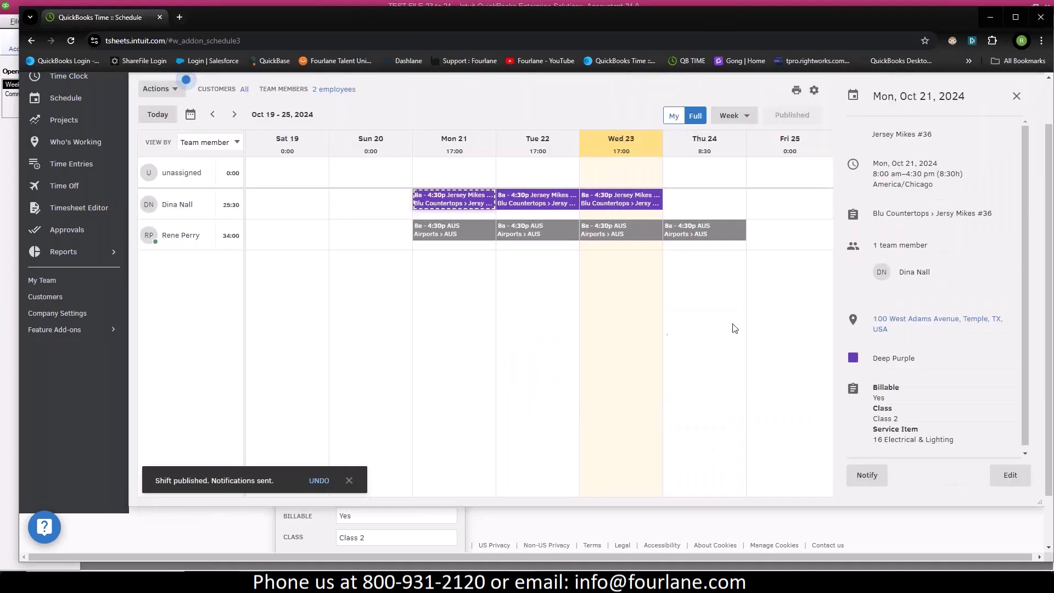
# Step: Bring up the Time Clock, then close the shift details and the Schedule
pyautogui.scroll(1, 605, 354)
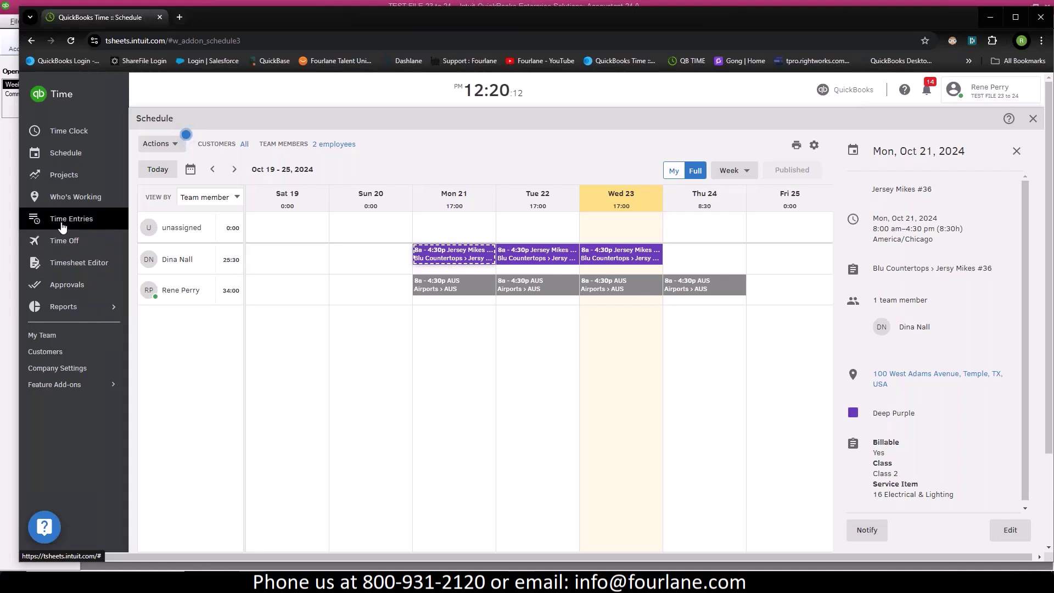
pyautogui.click(61, 131)
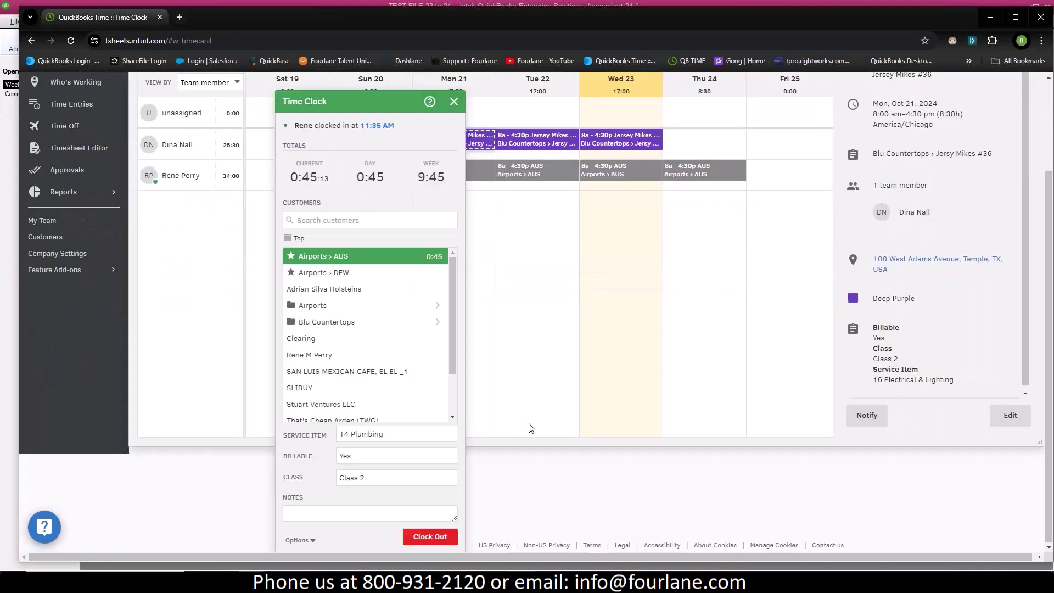
pyautogui.scroll(2, 584, 348)
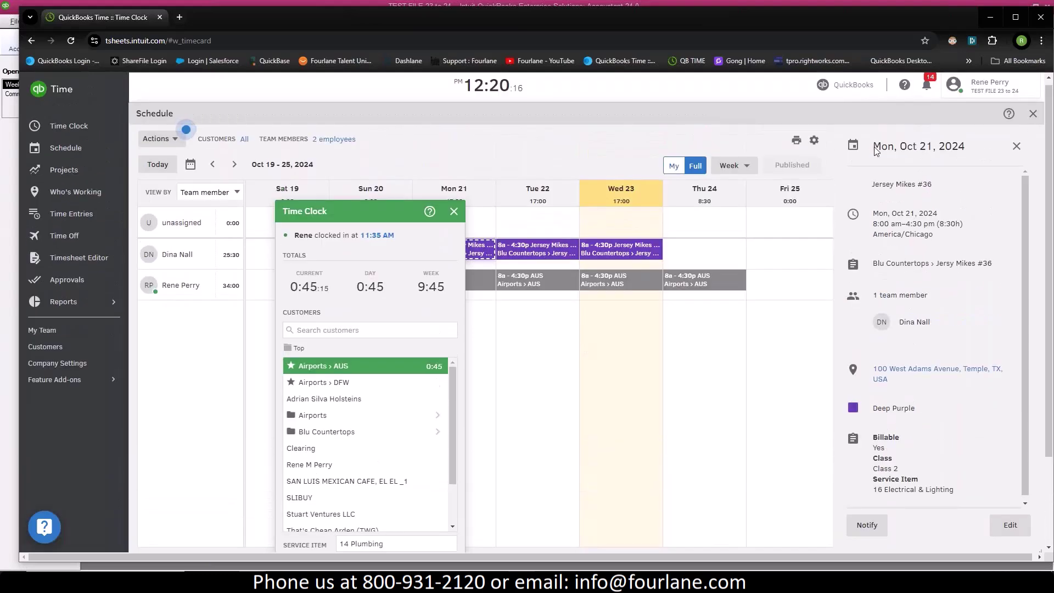
pyautogui.click(1017, 145)
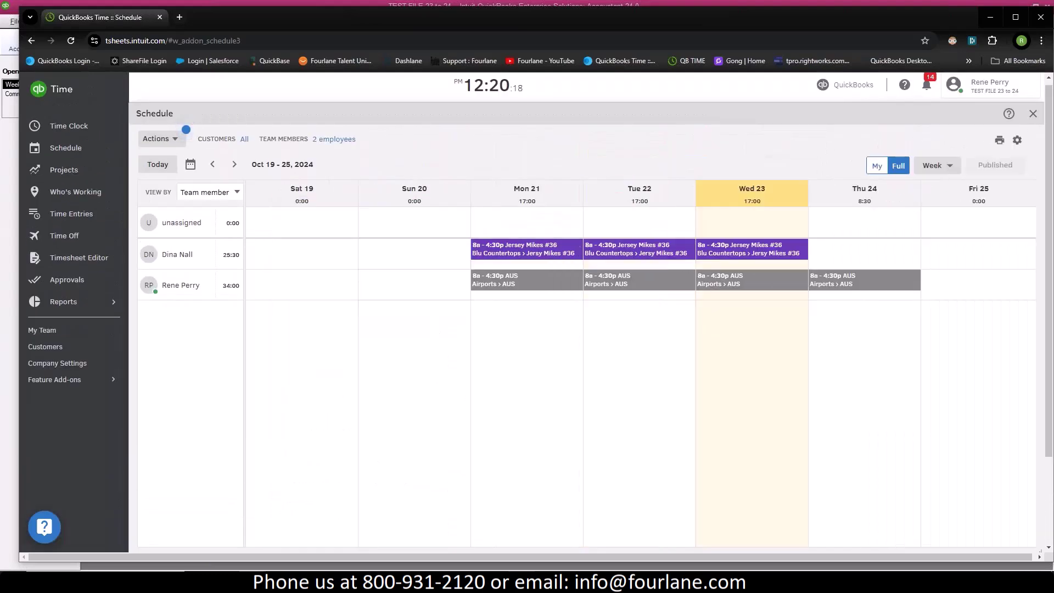
pyautogui.click(1032, 114)
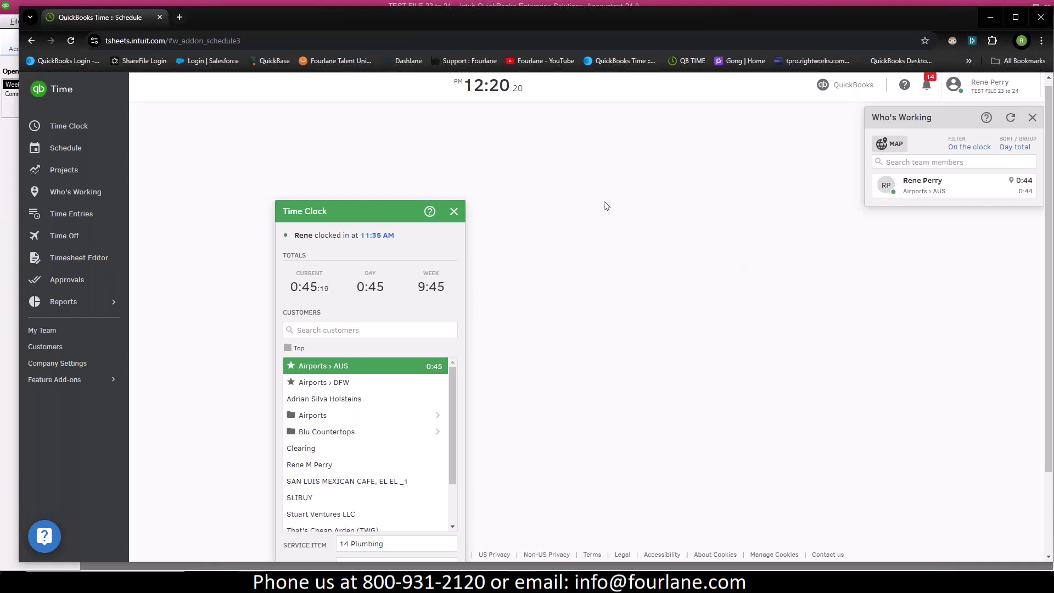
# Step: Move the Time Clock window higher until its Clock Out option fits on the page, and look through its customer list
pyautogui.moveTo(352, 211); pyautogui.dragTo(328, 135)
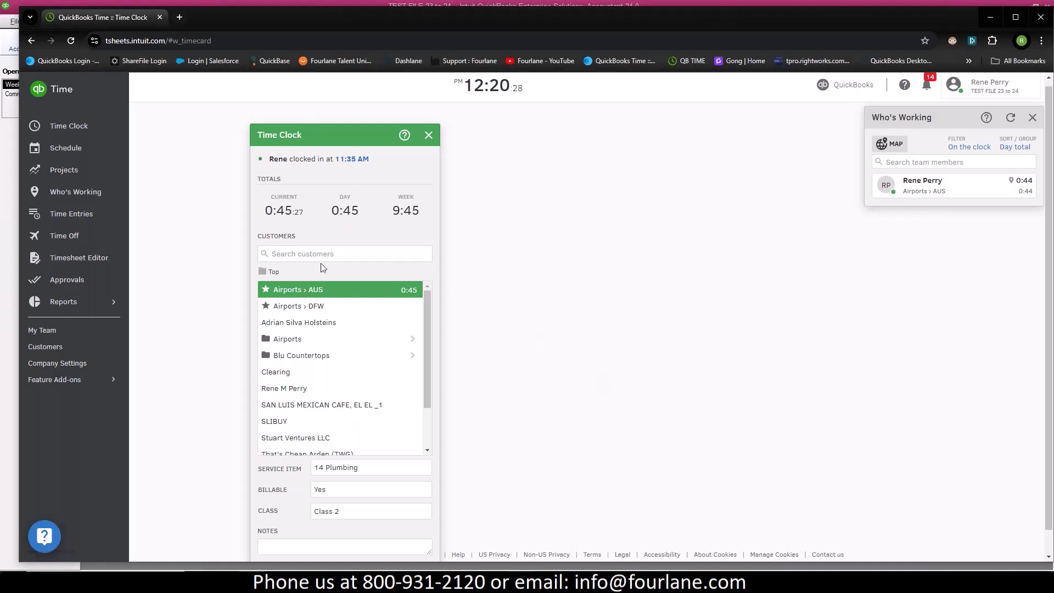
pyautogui.moveTo(350, 141); pyautogui.dragTo(338, 111)
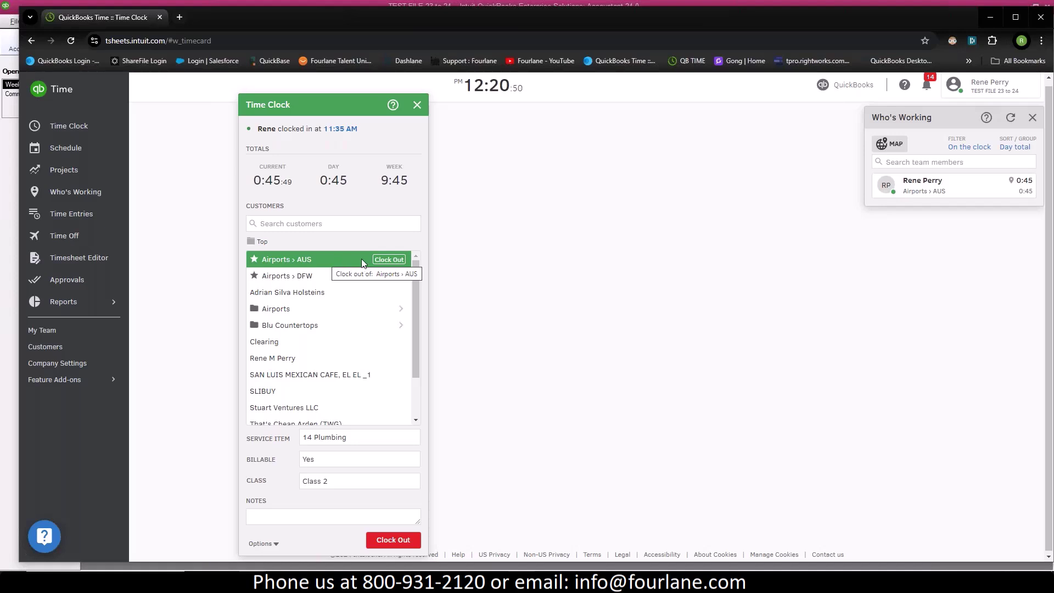
pyautogui.moveTo(380, 279)
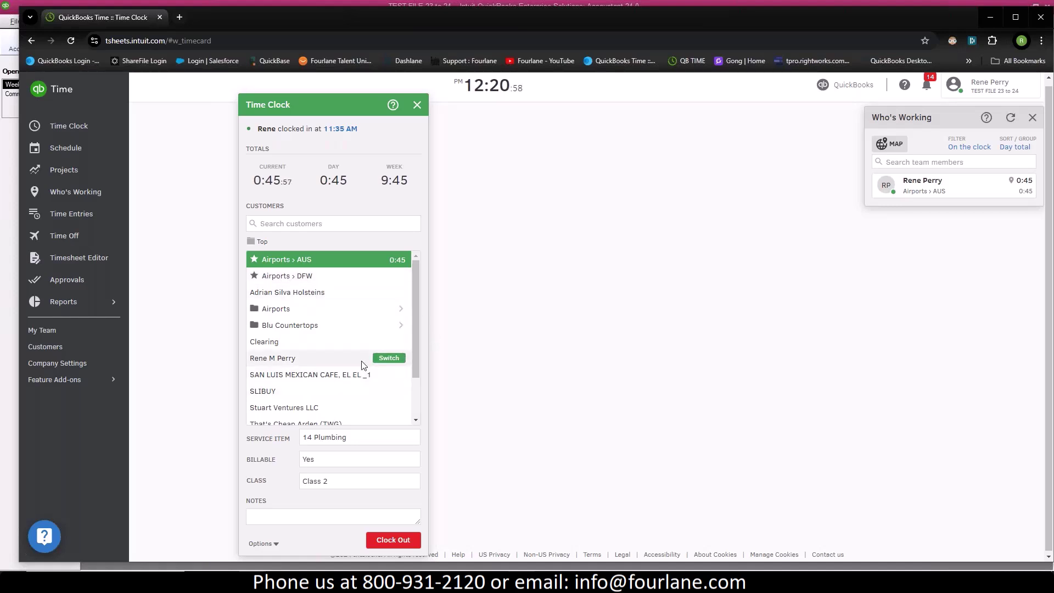
pyautogui.scroll(-1, 362, 362)
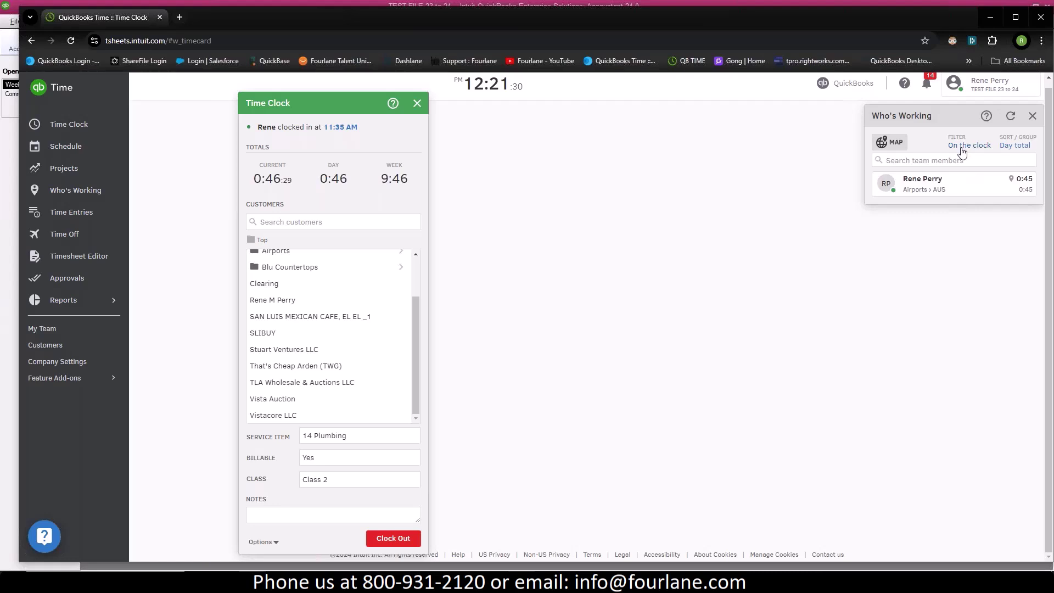
# Step: Show the Who's Working map, zoom out to check the clocked-in team member's location details, and close Who's Working
pyautogui.click(900, 144)
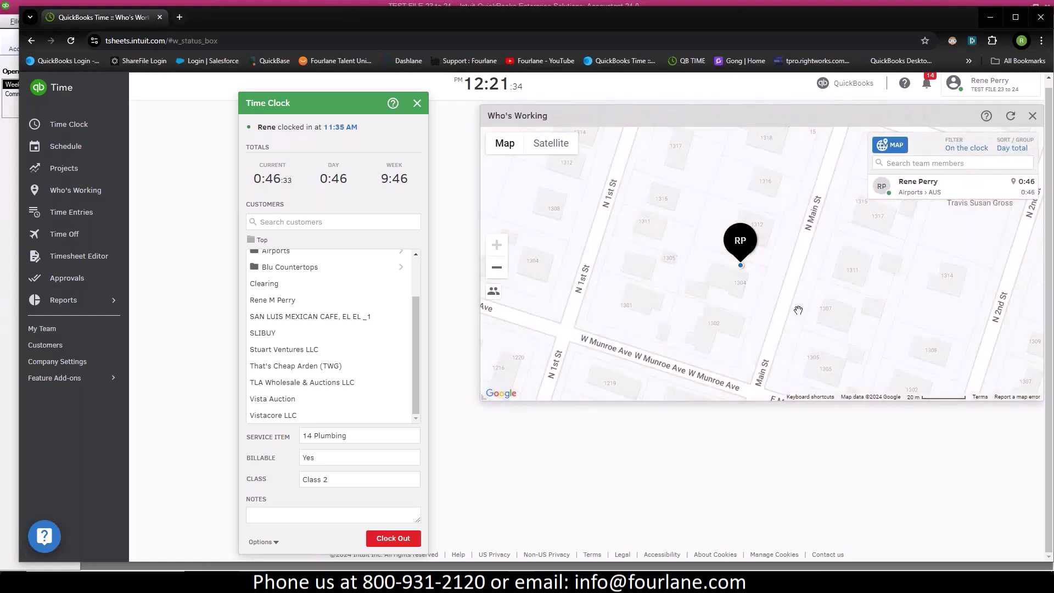
pyautogui.scroll(-2, 727, 263)
pyautogui.scroll(-3, 764, 318)
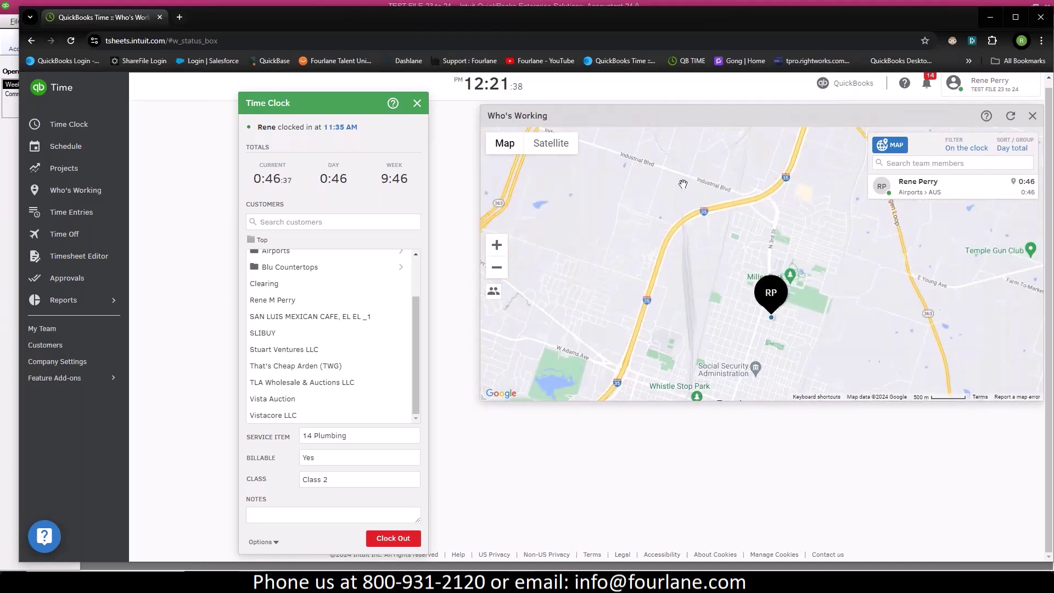
pyautogui.scroll(-1, 843, 235)
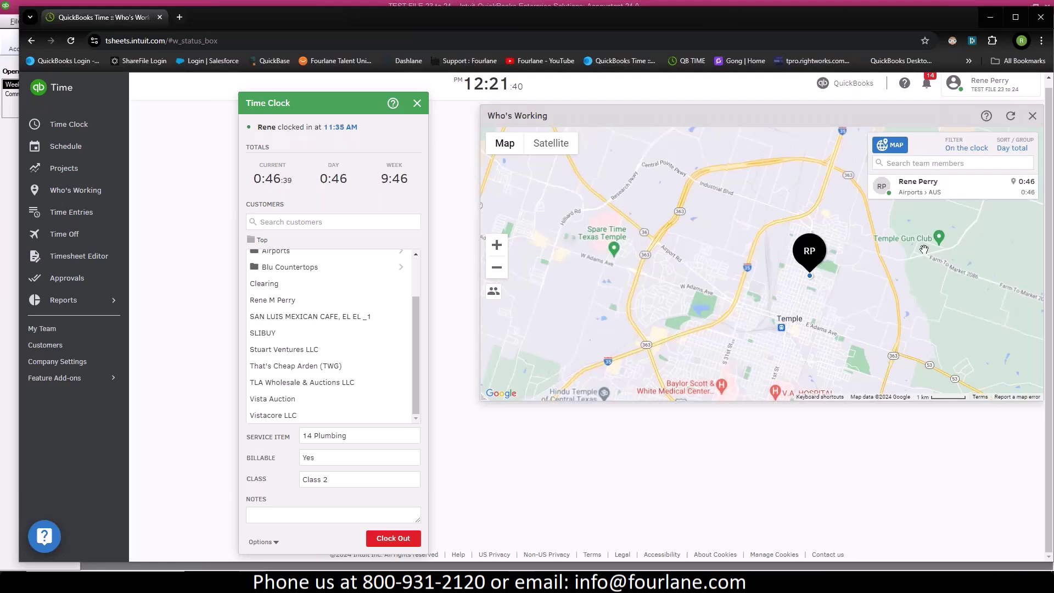
pyautogui.scroll(-2, 792, 262)
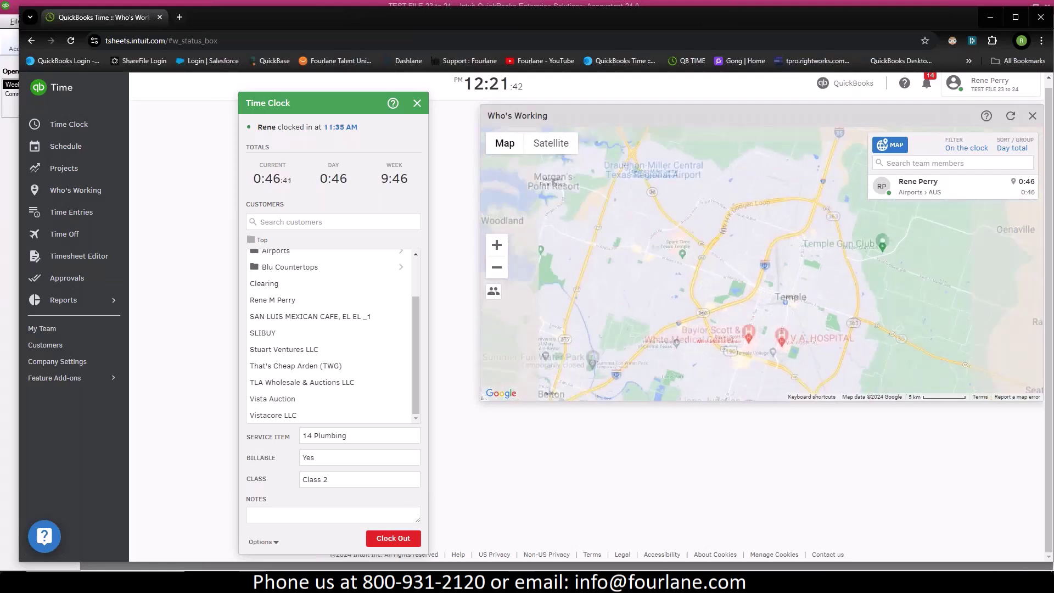
pyautogui.moveTo(796, 265)
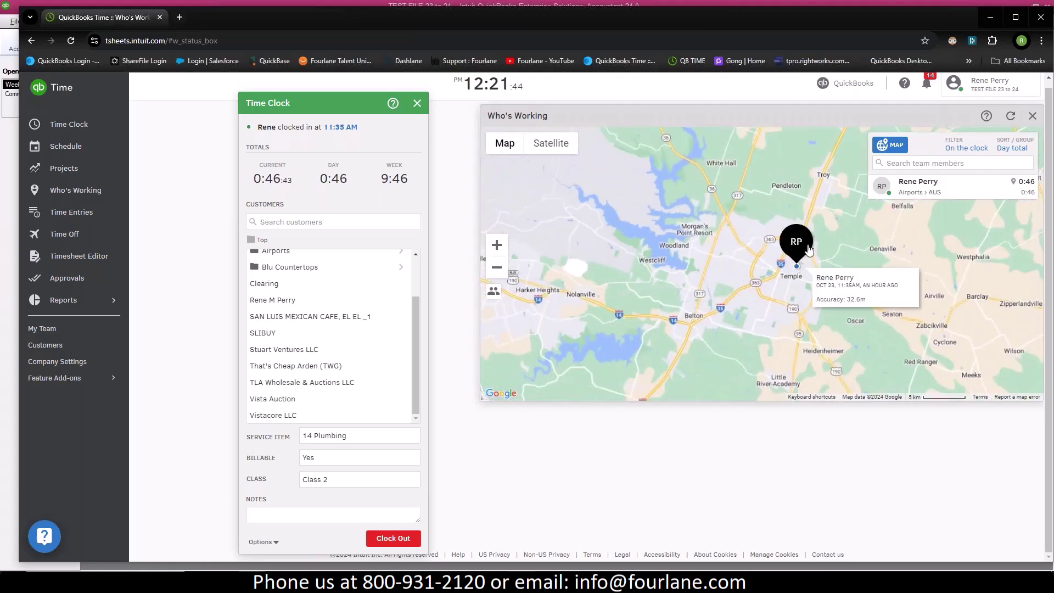
pyautogui.click(1033, 117)
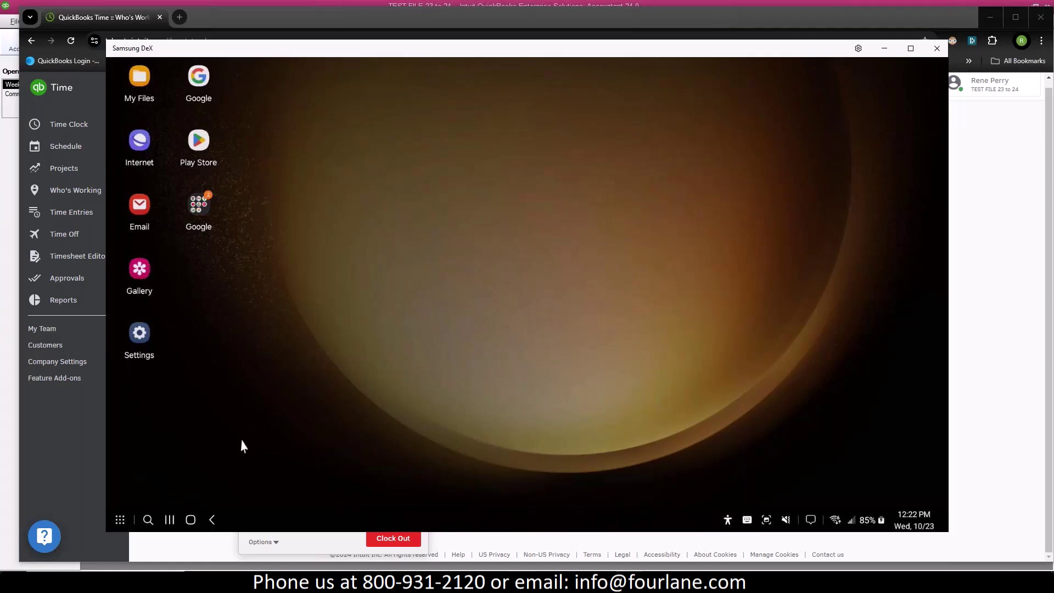
# Step: In Samsung DeX, search the phone's apps for "Workforce" and open the Workforce app
pyautogui.click(129, 521)
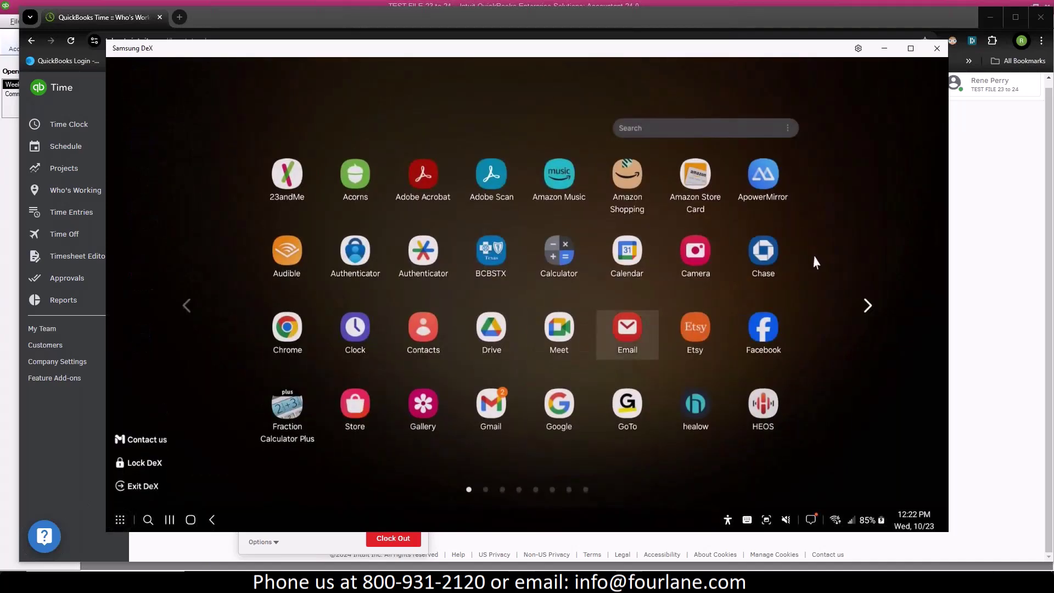
pyautogui.click(635, 129)
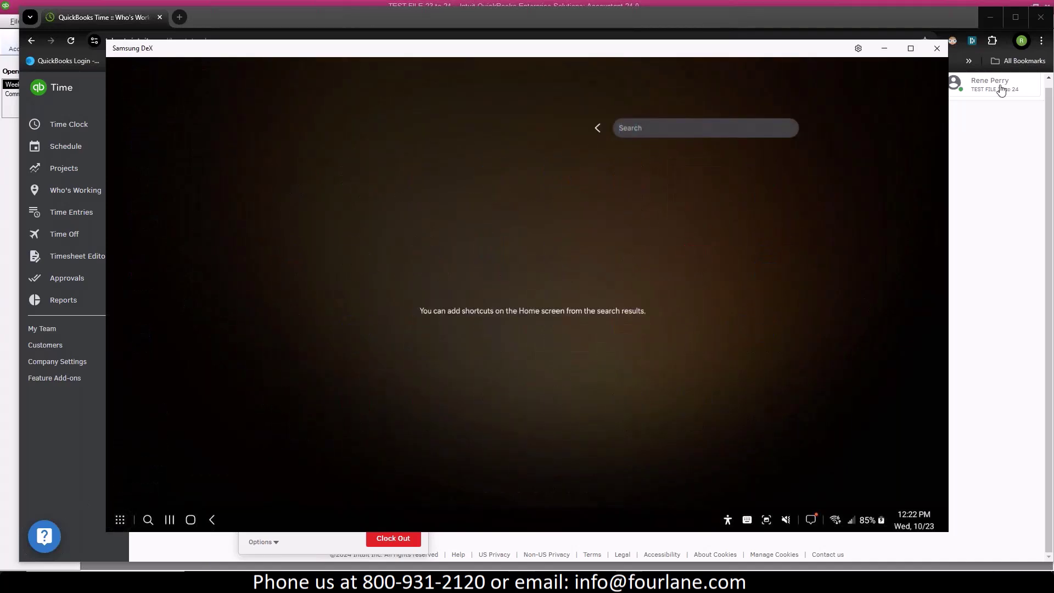
pyautogui.write('Workforce')
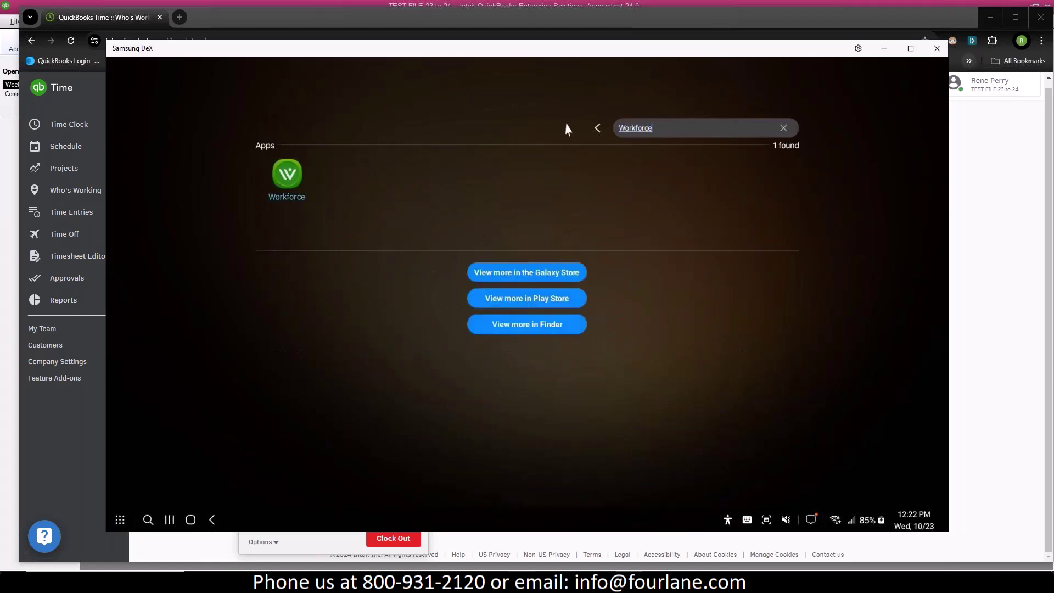
pyautogui.click(287, 181)
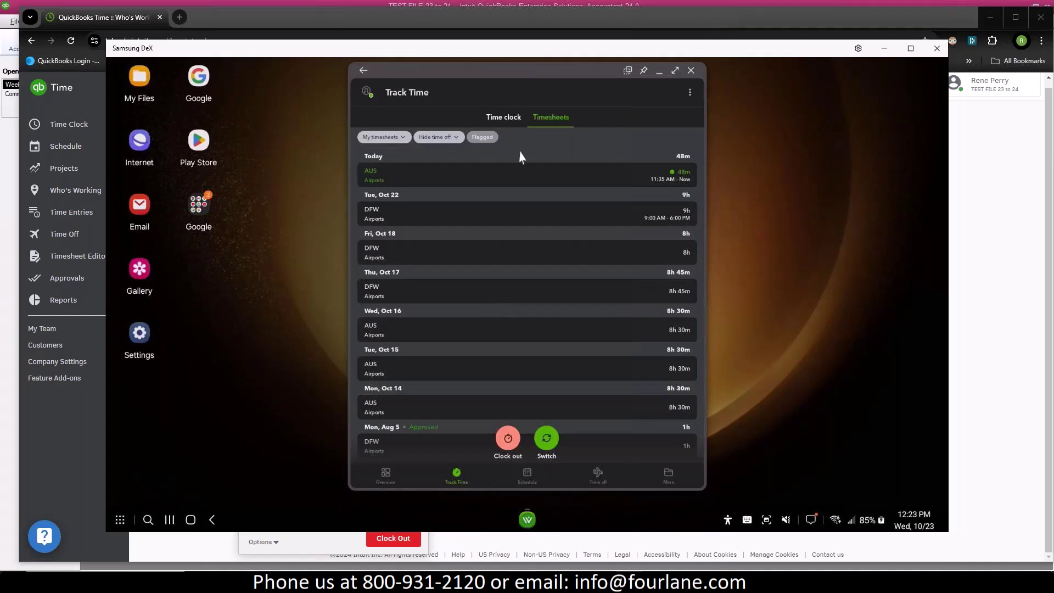
# Step: Look through the timesheets in Workforce's Track Time and open the personal shift schedule
pyautogui.scroll(-2, 574, 272)
pyautogui.scroll(2, 576, 283)
pyautogui.click(527, 473)
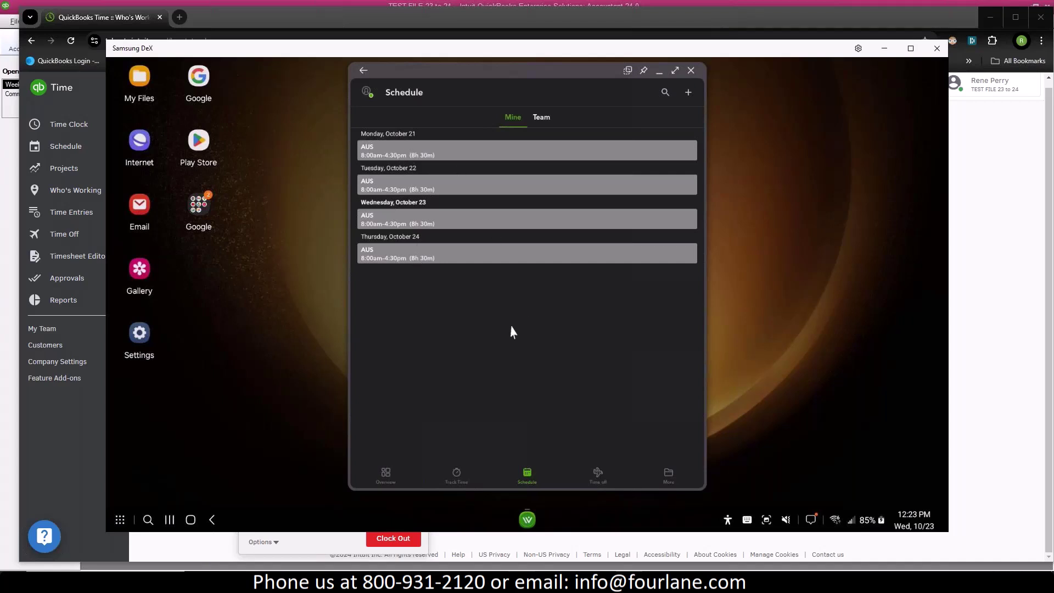
# Step: Look at the team's shift schedule in Workforce, return to the personal schedule, and review the running time clock's details
pyautogui.click(540, 119)
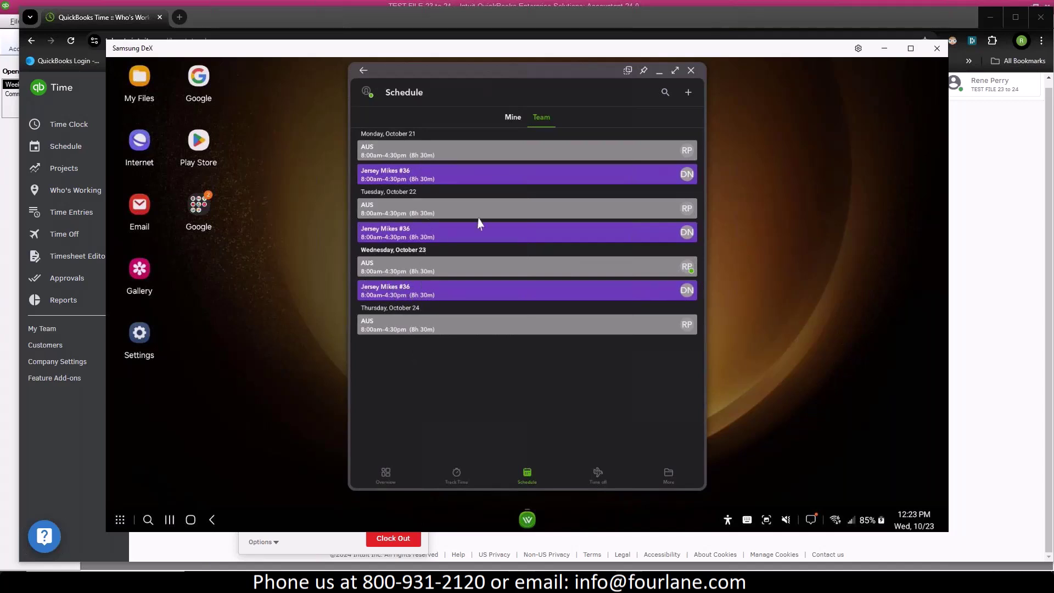
pyautogui.click(514, 124)
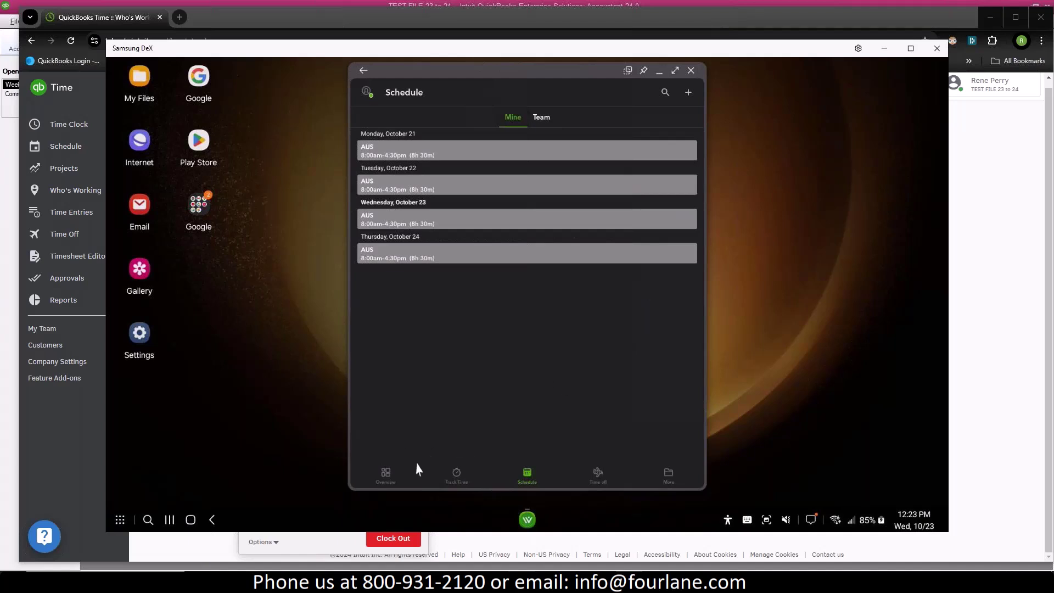
pyautogui.click(459, 475)
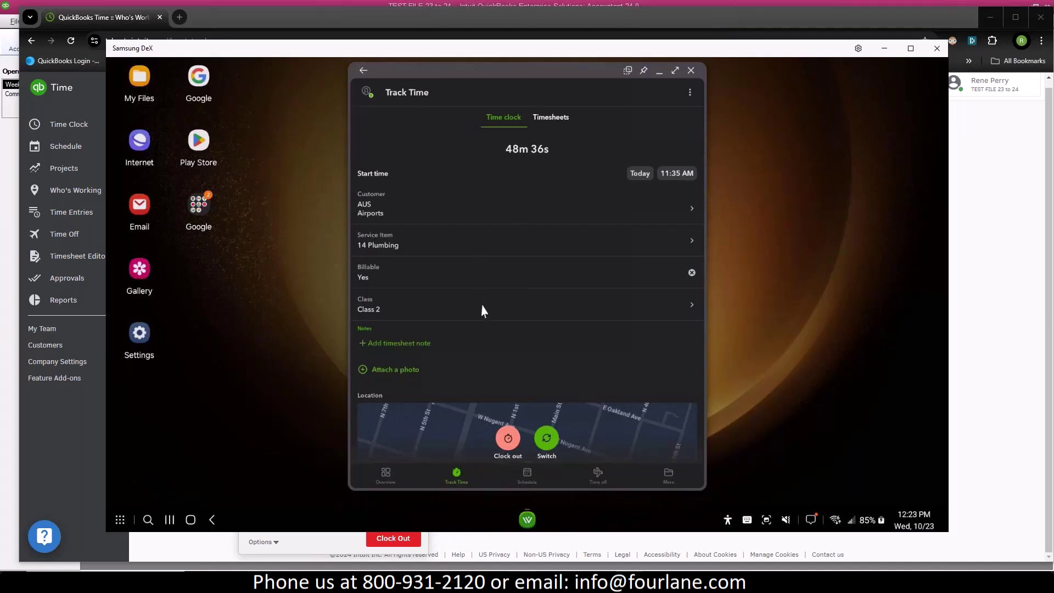
pyautogui.scroll(-1, 482, 314)
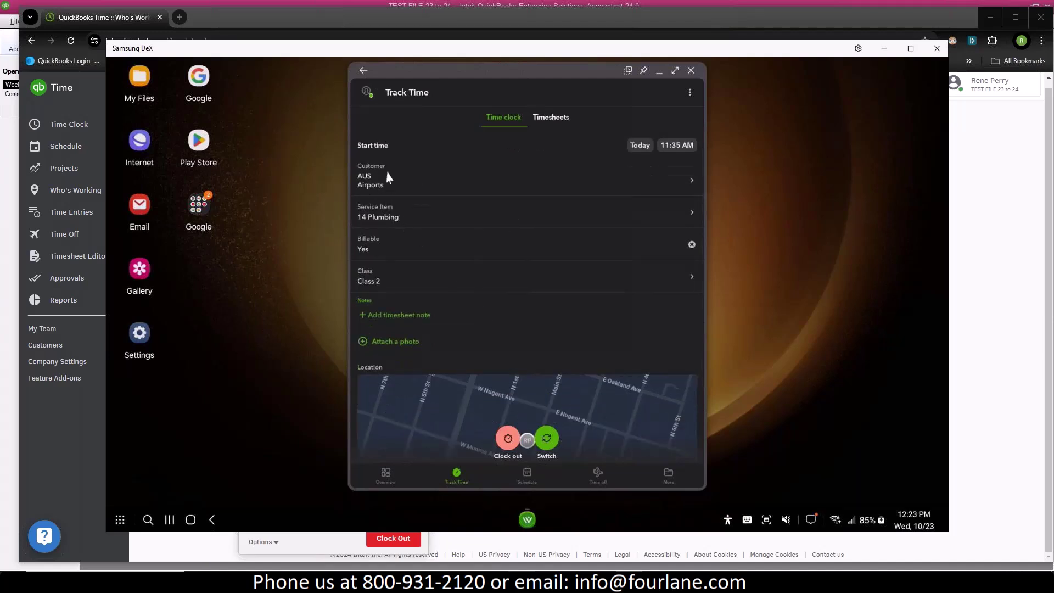
pyautogui.scroll(1, 540, 202)
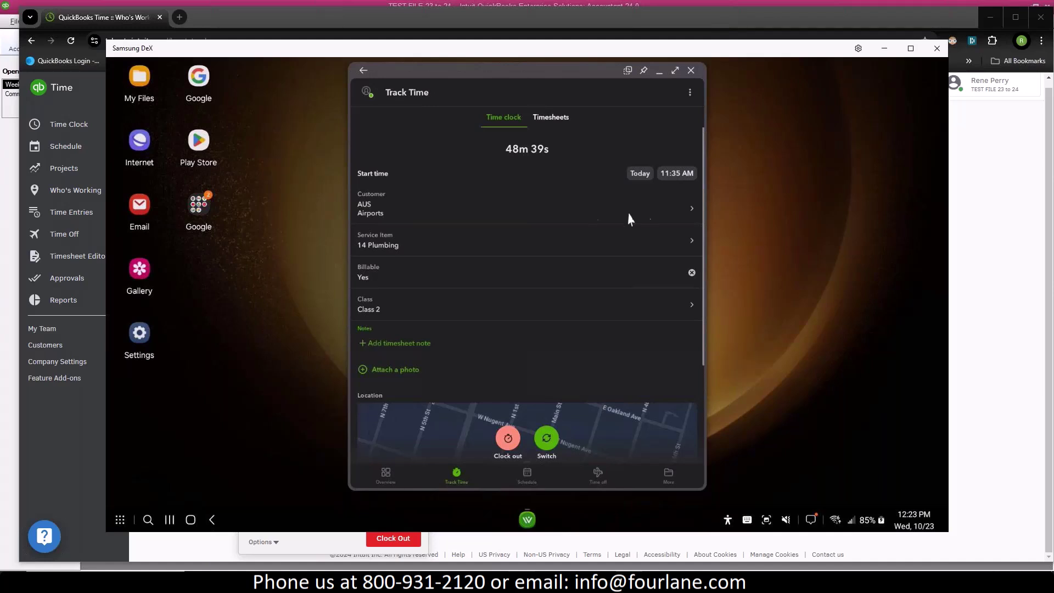
# Step: Browse the customers available for the running time clock and return to it without changing the selection
pyautogui.click(689, 213)
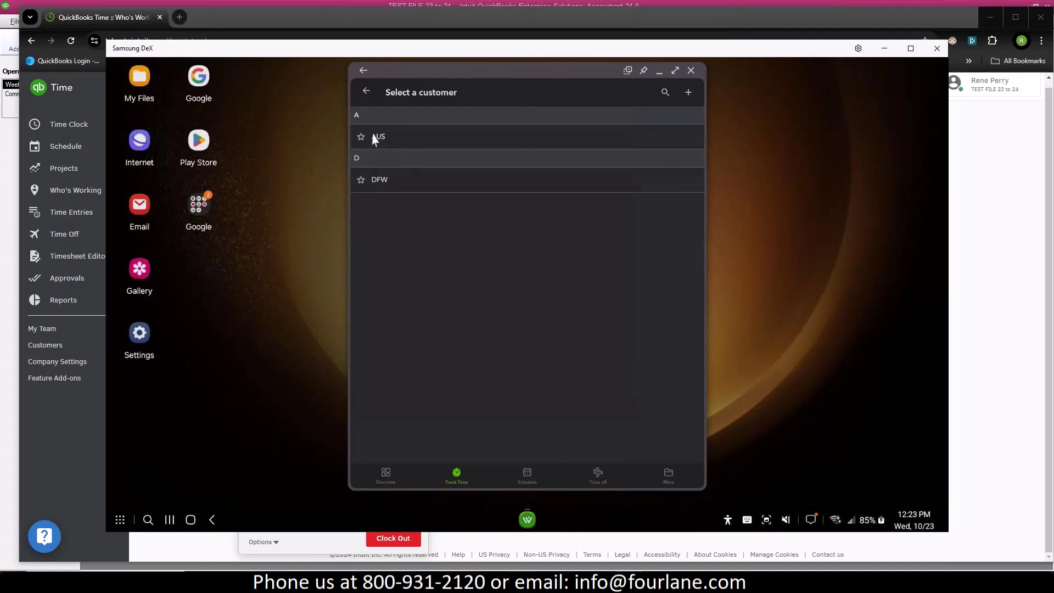
pyautogui.click(366, 91)
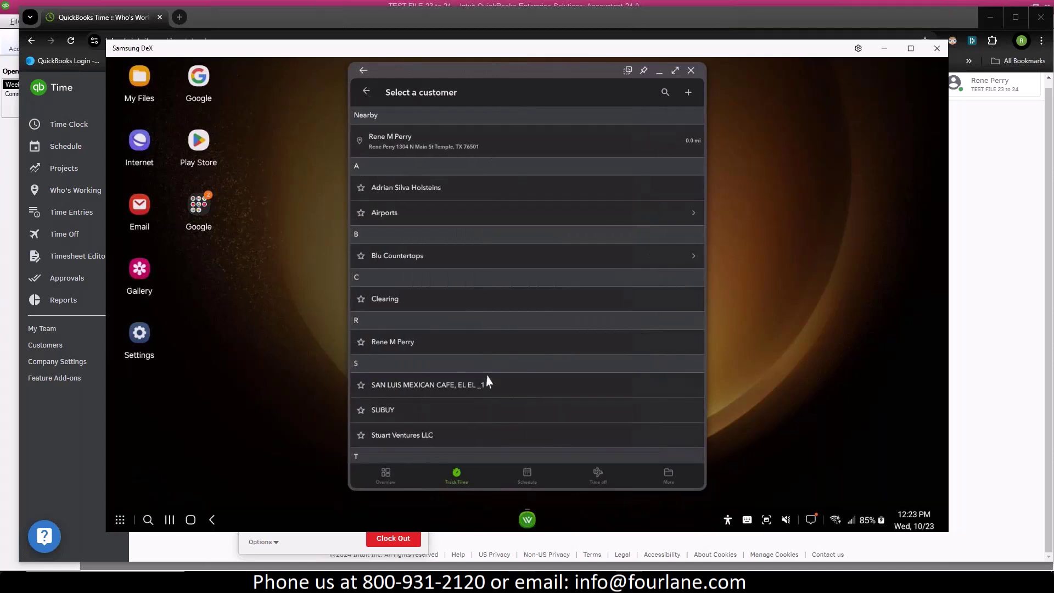
pyautogui.scroll(-3, 494, 373)
pyautogui.scroll(-1, 488, 381)
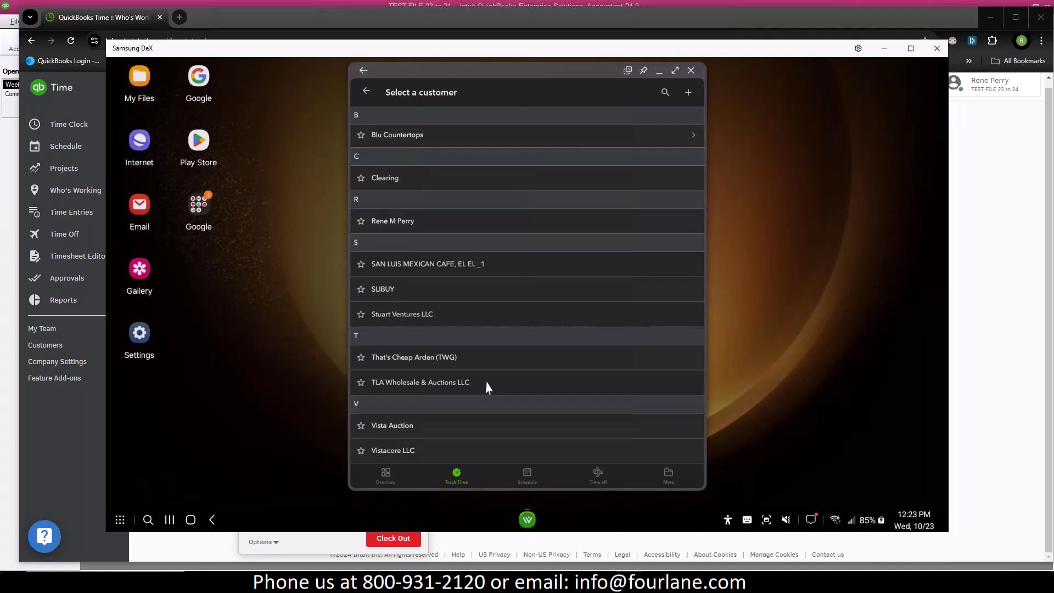
pyautogui.scroll(3, 490, 373)
pyautogui.scroll(-3, 493, 332)
pyautogui.scroll(3, 502, 297)
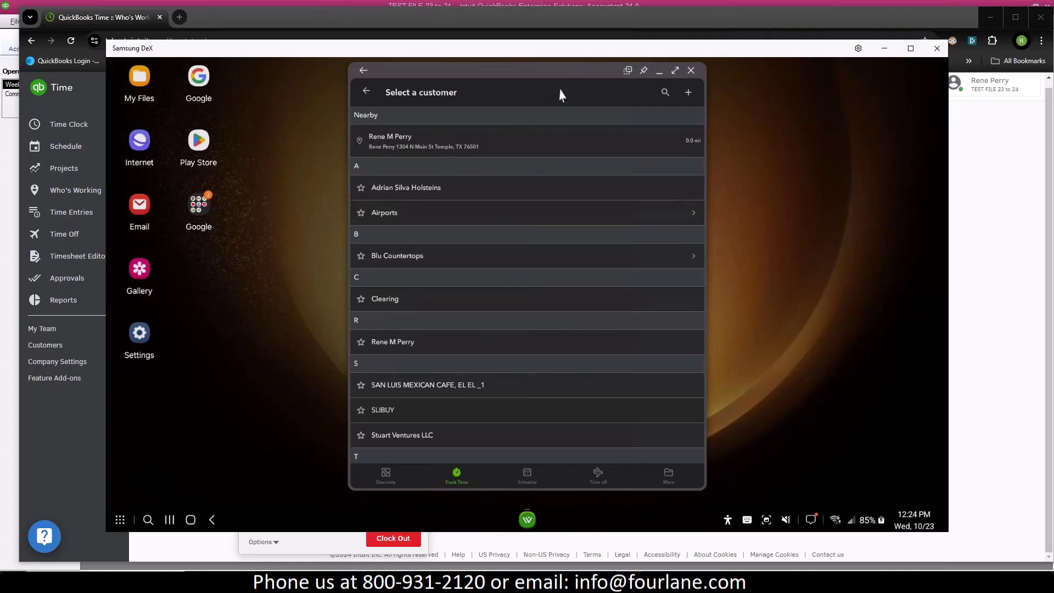
pyautogui.click(366, 91)
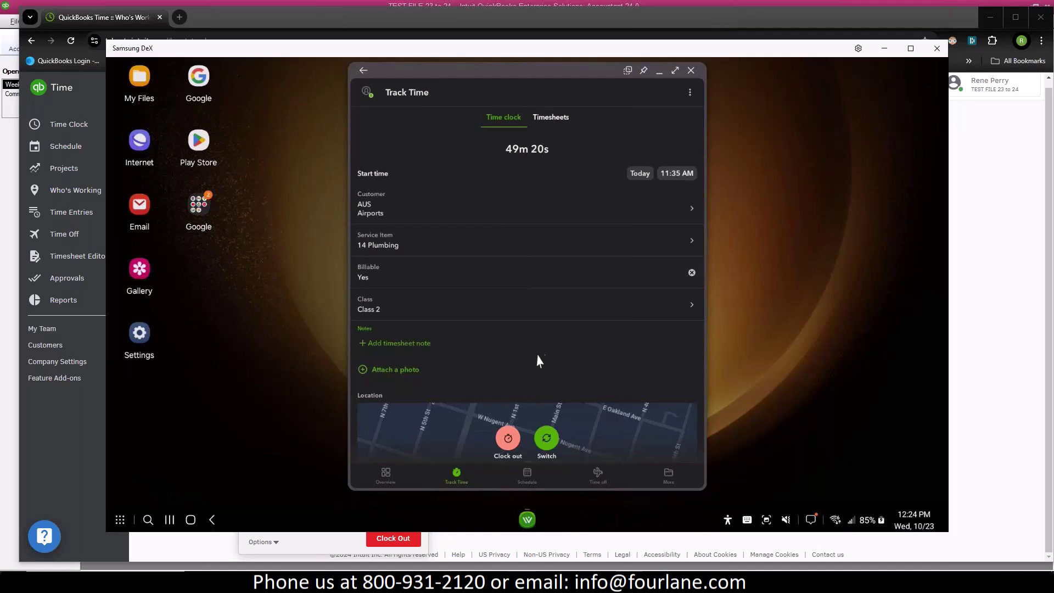
# Step: View the October 22 timesheet's editable details in Workforce, close the app, and minimize Samsung DeX
pyautogui.scroll(-1, 504, 356)
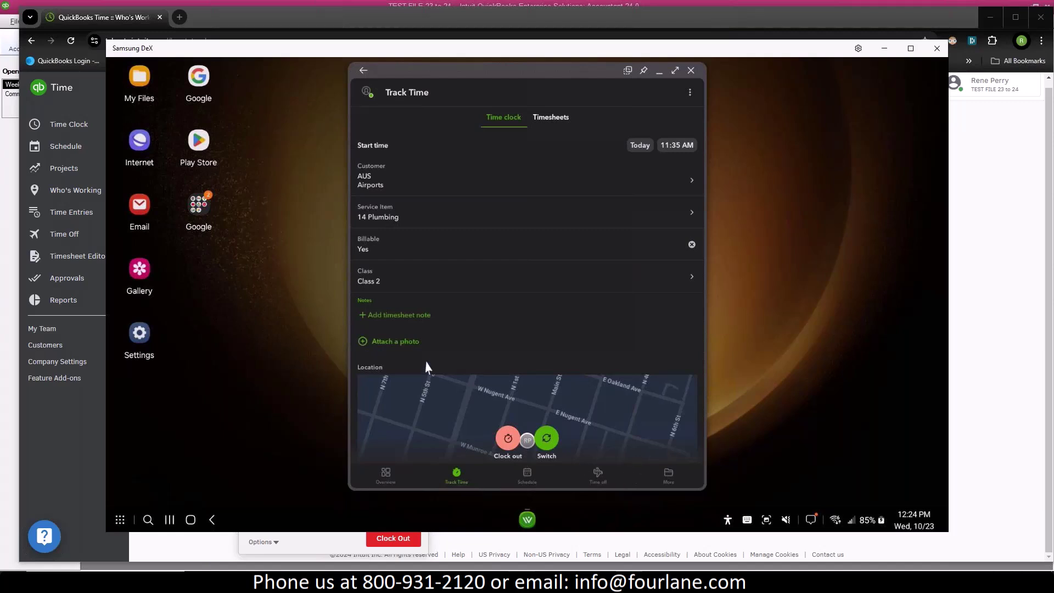
pyautogui.click(557, 117)
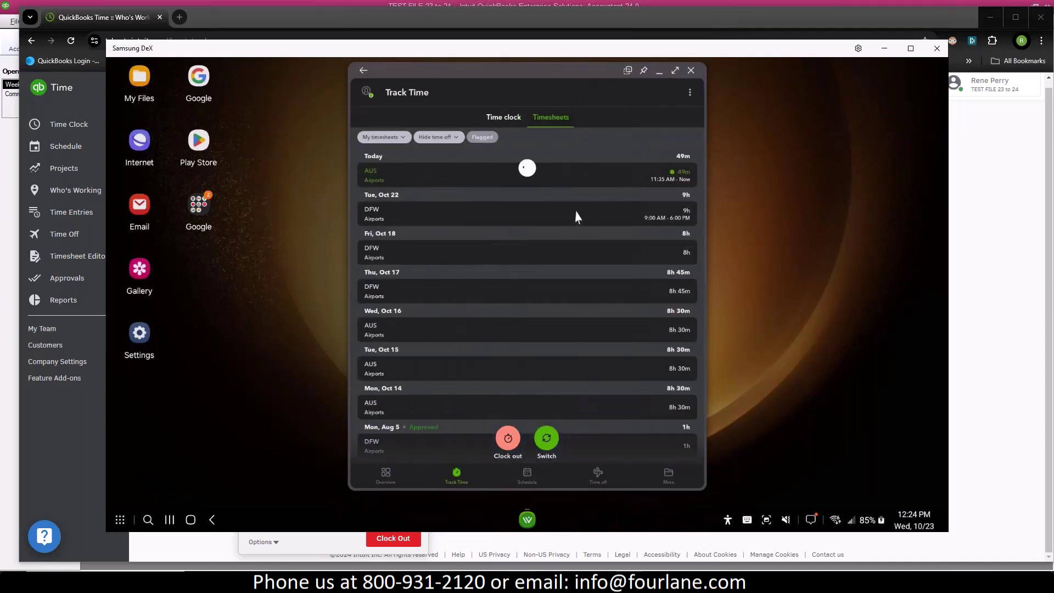
pyautogui.click(592, 222)
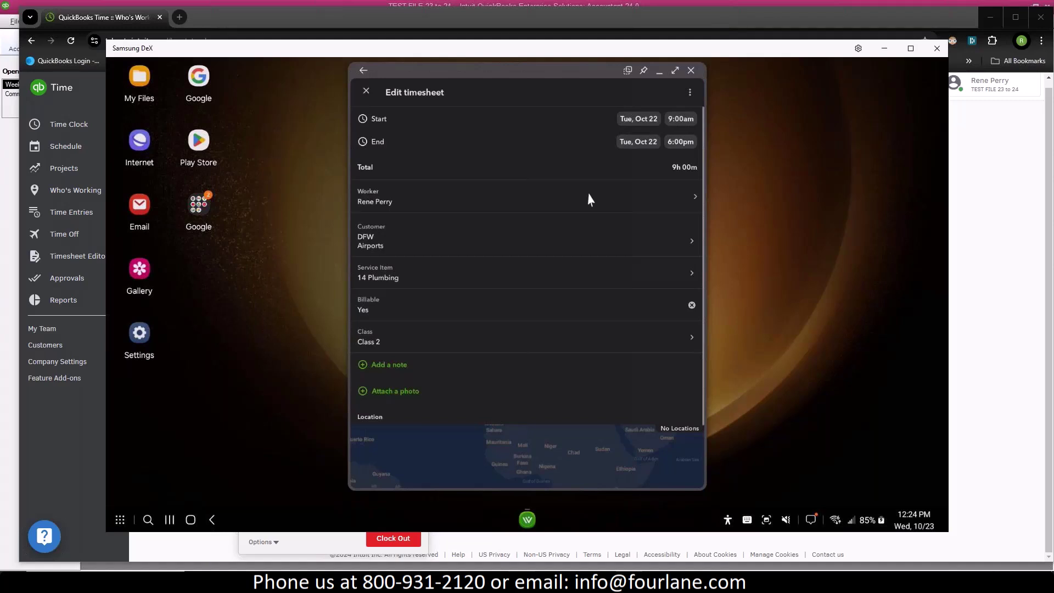
pyautogui.click(690, 70)
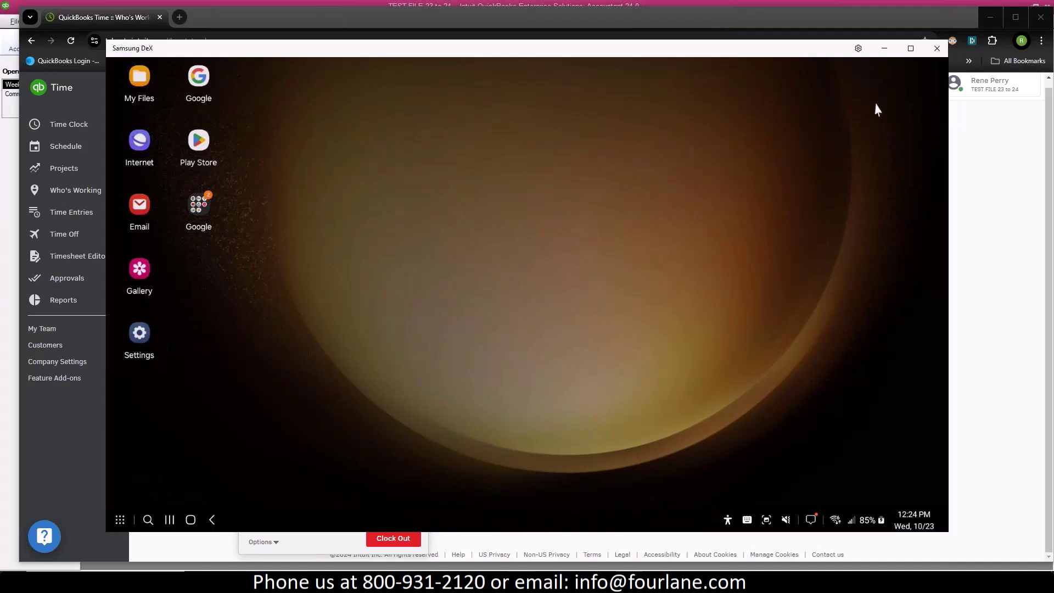
pyautogui.click(883, 49)
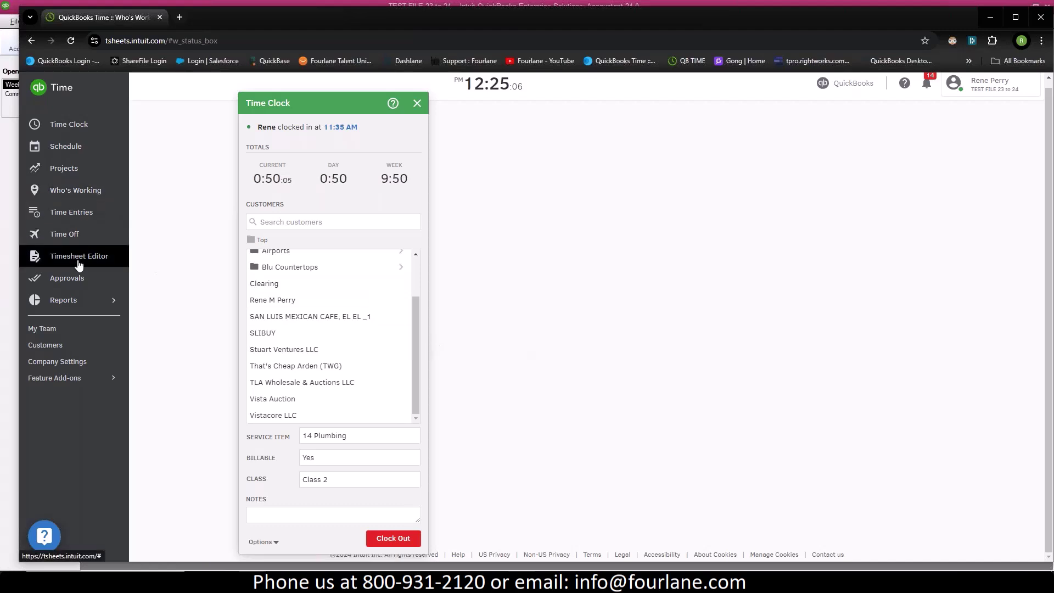
# Step: Run the Approvals Report for the week of 10/12 - 10/18, 2024
pyautogui.click(99, 276)
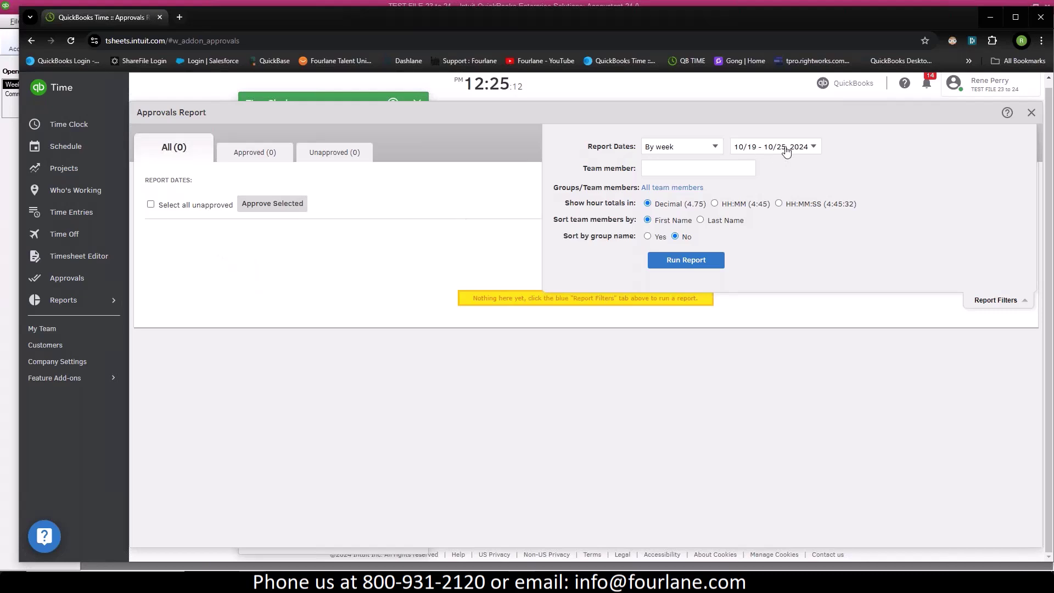
pyautogui.click(814, 147)
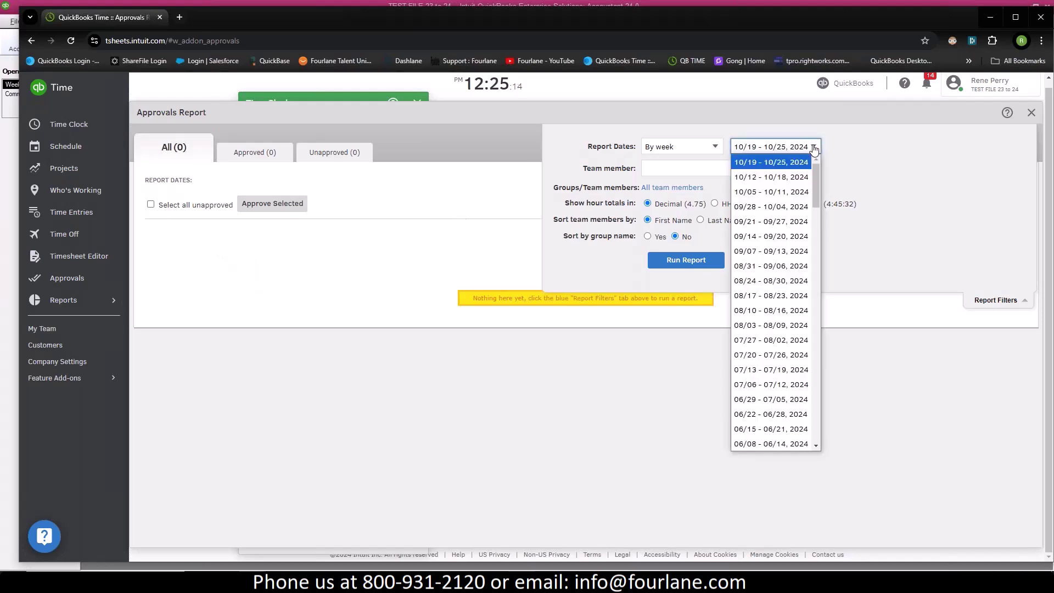
pyautogui.click(776, 177)
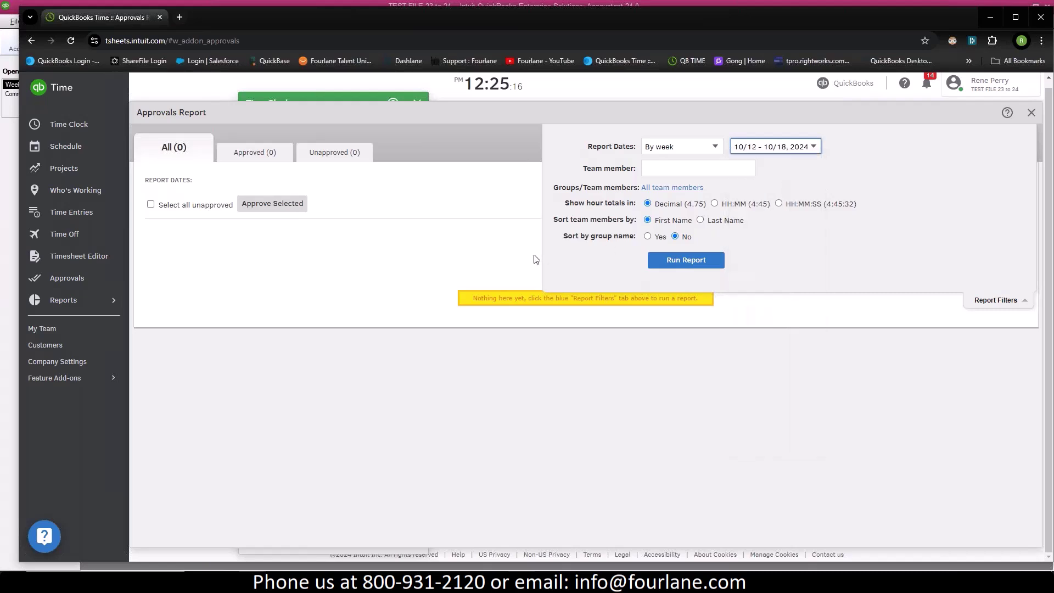
pyautogui.click(671, 258)
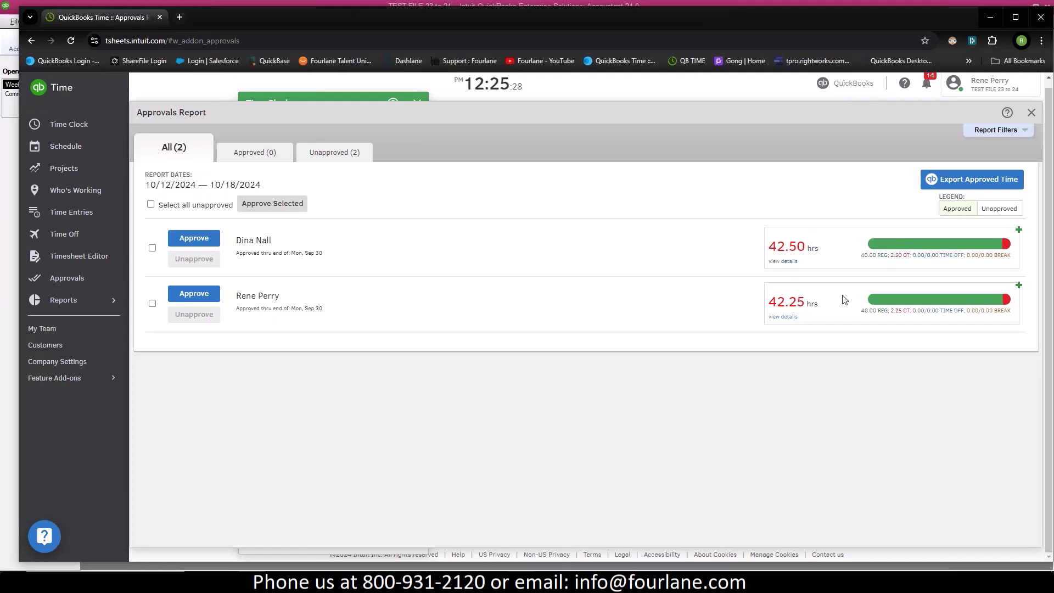
# Step: Examine the first team member's overtime, job breakout and daily entries in the approval details, and close them
pyautogui.click(776, 264)
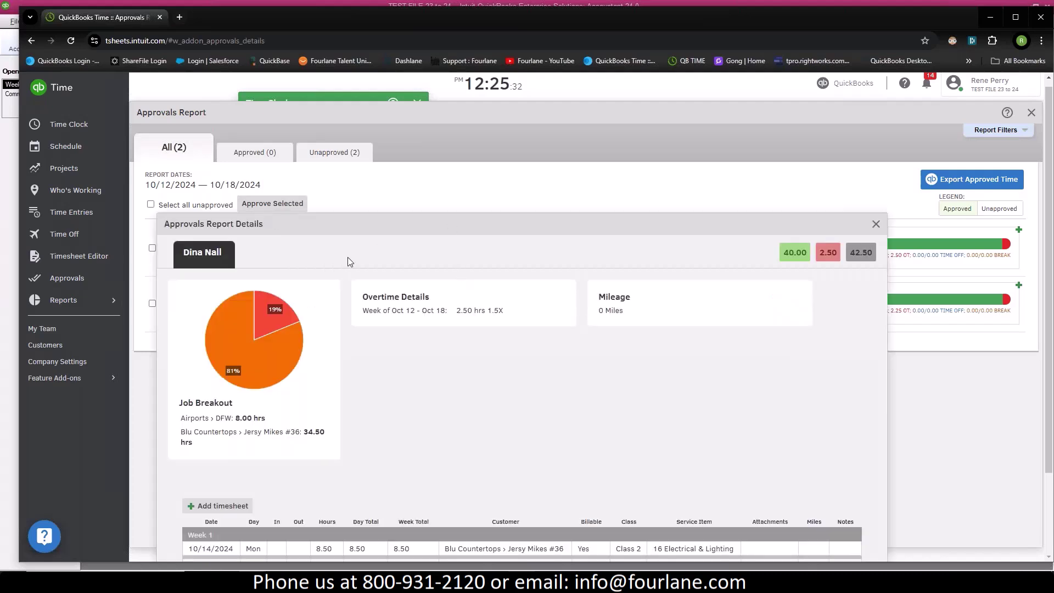
pyautogui.scroll(-2, 597, 395)
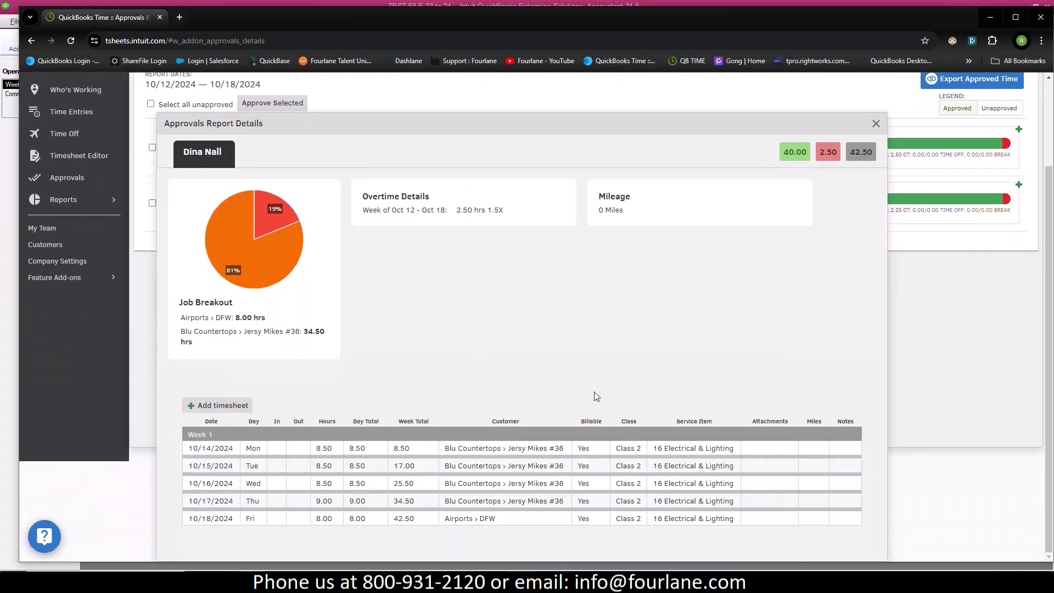
pyautogui.moveTo(320, 449)
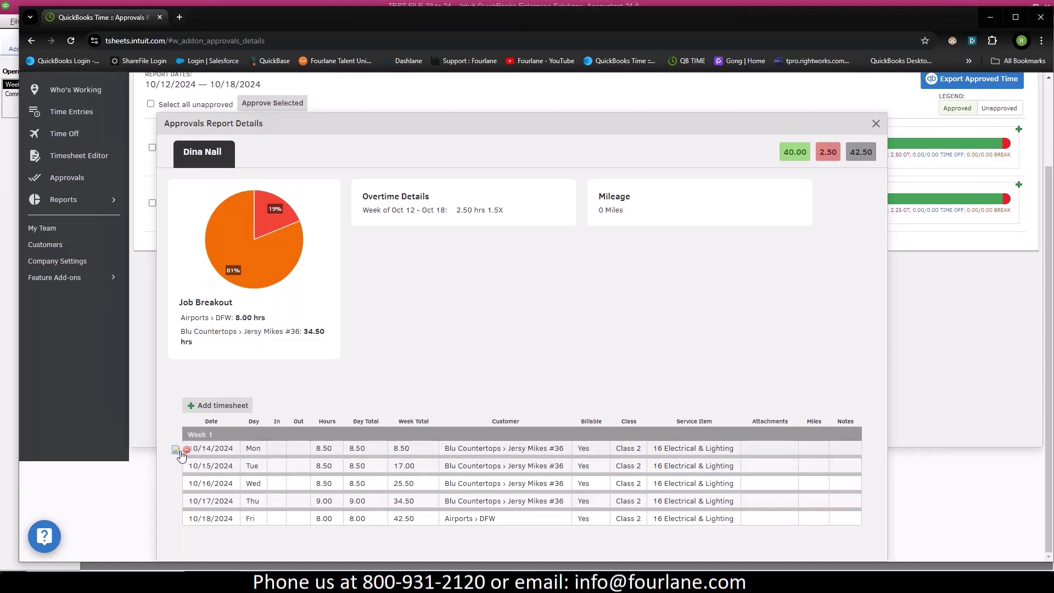
pyautogui.moveTo(306, 467)
pyautogui.moveTo(203, 449)
pyautogui.moveTo(256, 465)
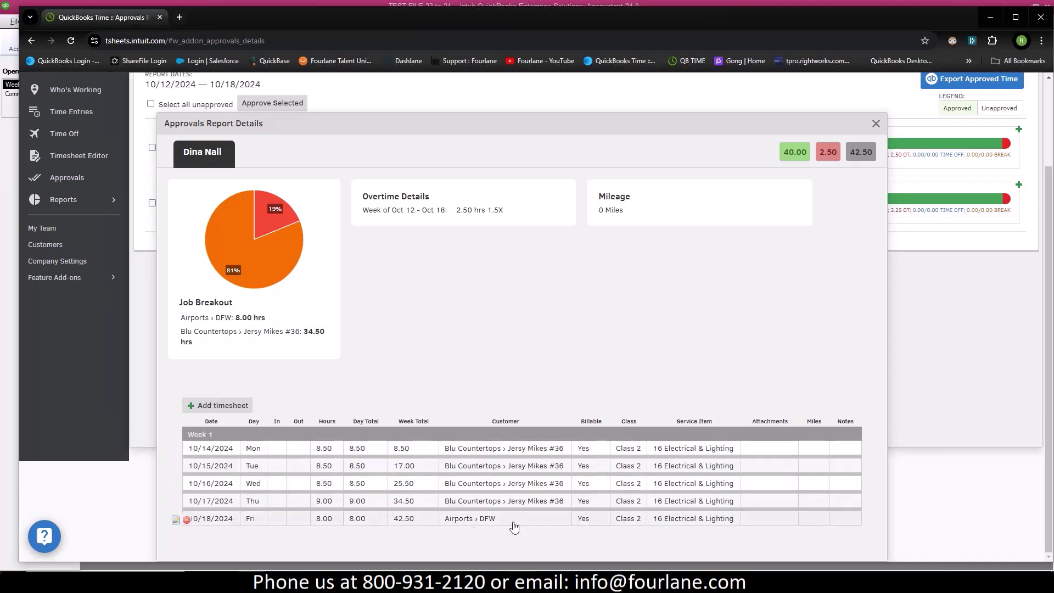
pyautogui.click(875, 123)
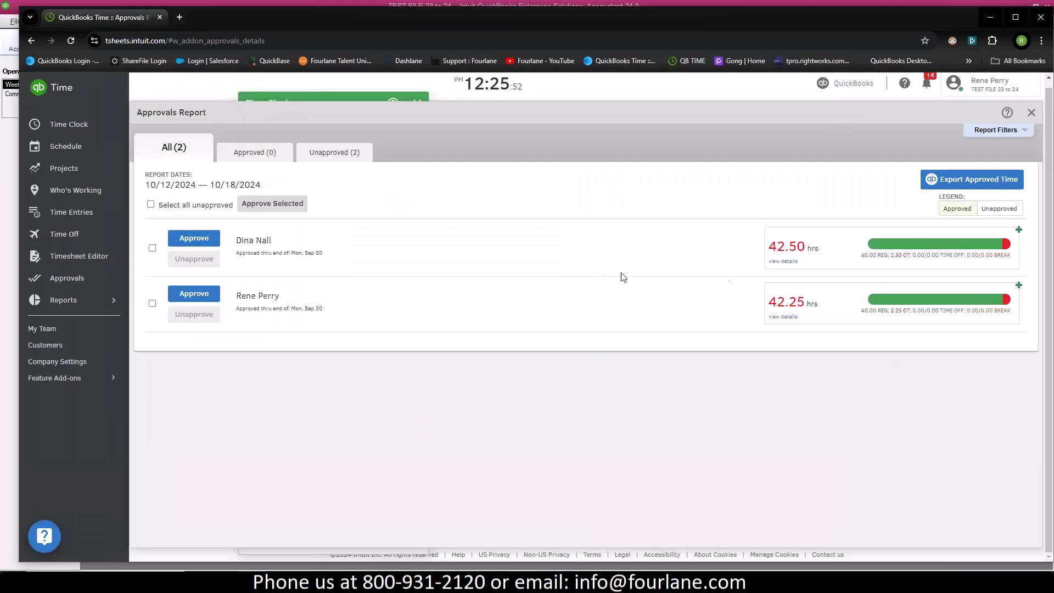
# Step: Approve the 10/12 - 10/18 time of both team members in the Approvals Report
pyautogui.click(152, 248)
pyautogui.click(152, 303)
pyautogui.click(193, 239)
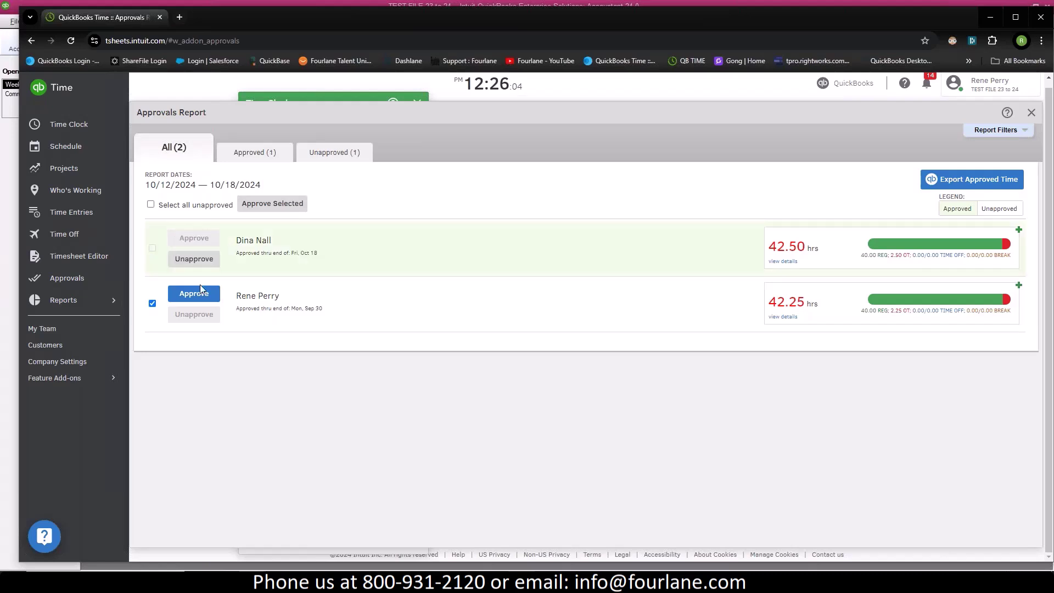
pyautogui.click(201, 298)
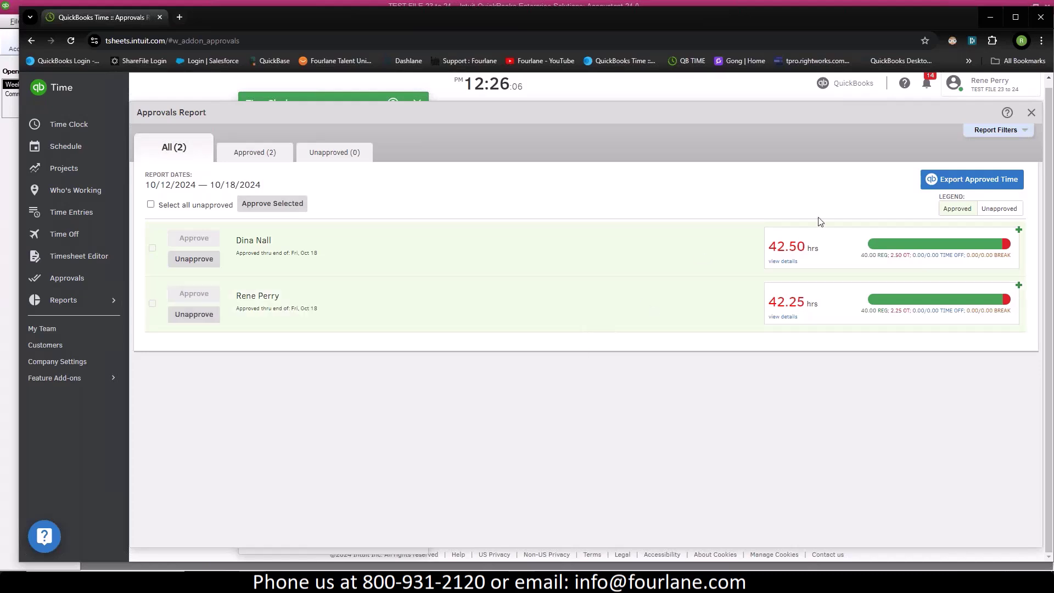
# Step: Read the instructions for exporting approved time to QuickBooks Desktop, close the Approvals Report, and check Projects
pyautogui.click(961, 180)
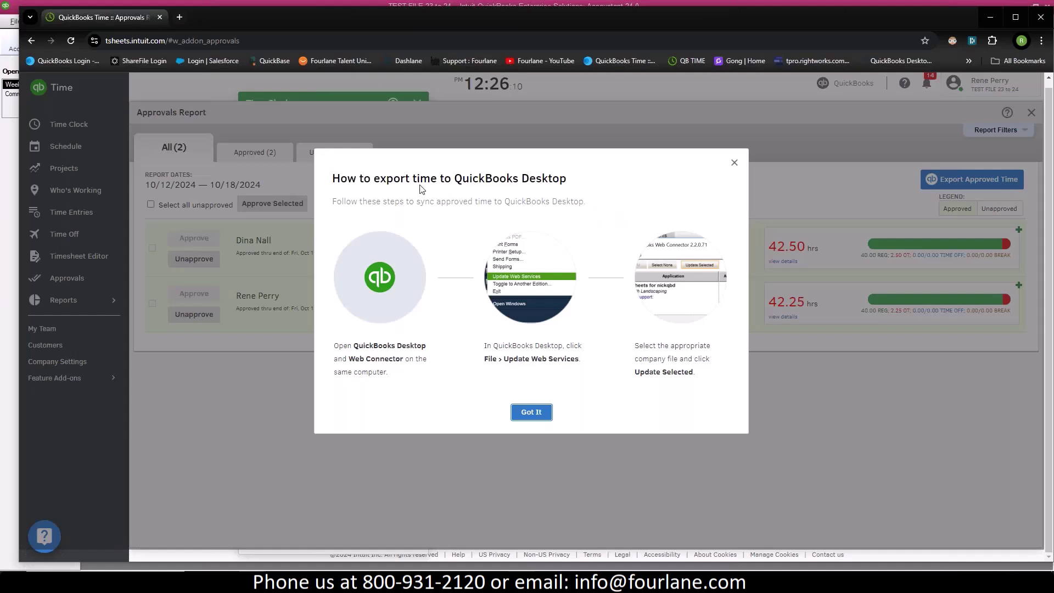
pyautogui.click(546, 418)
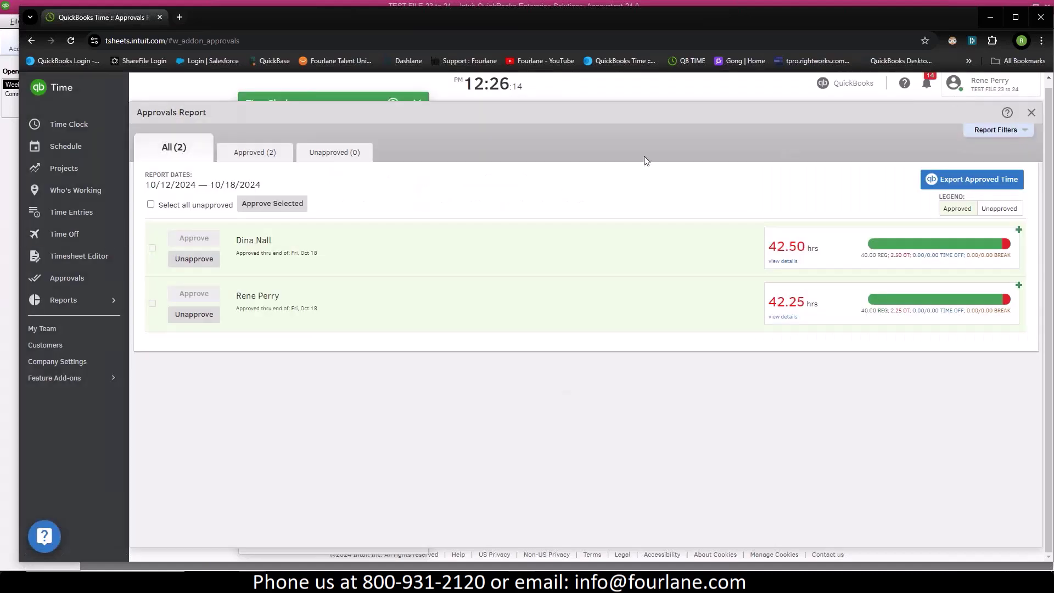
pyautogui.click(1031, 114)
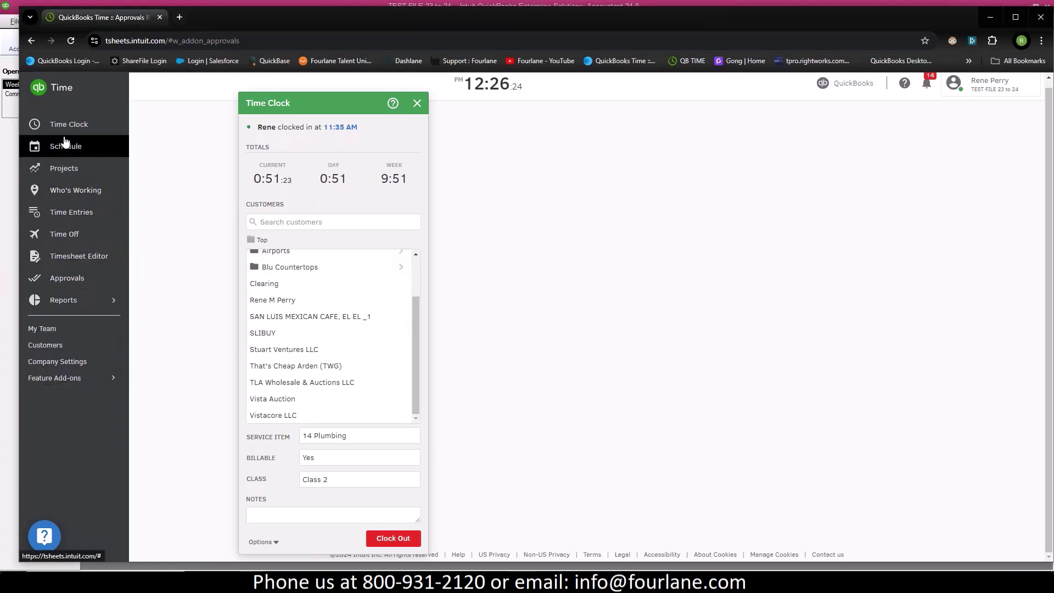
pyautogui.click(75, 172)
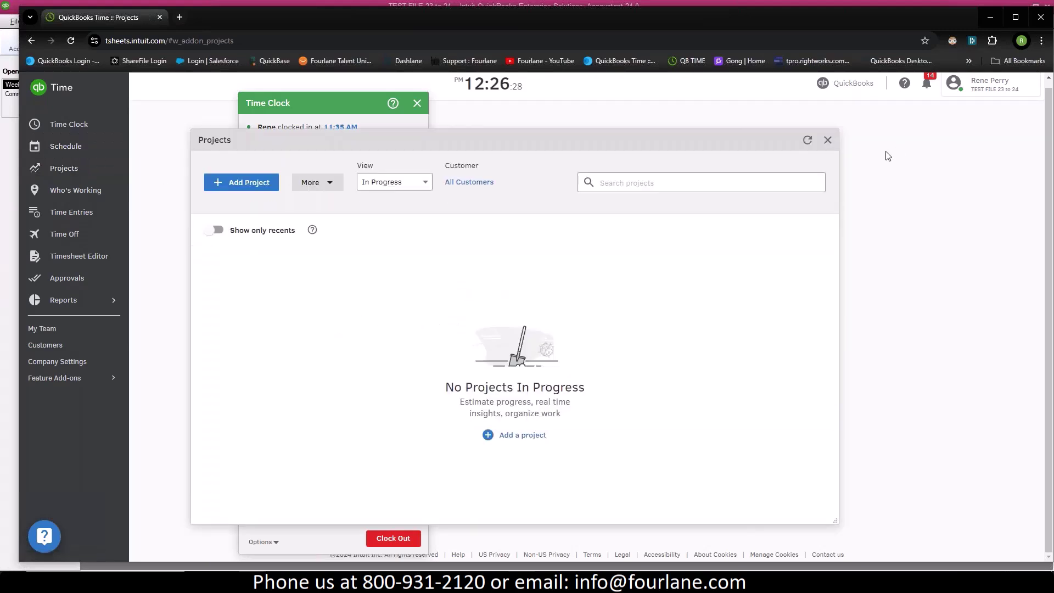
pyautogui.click(828, 141)
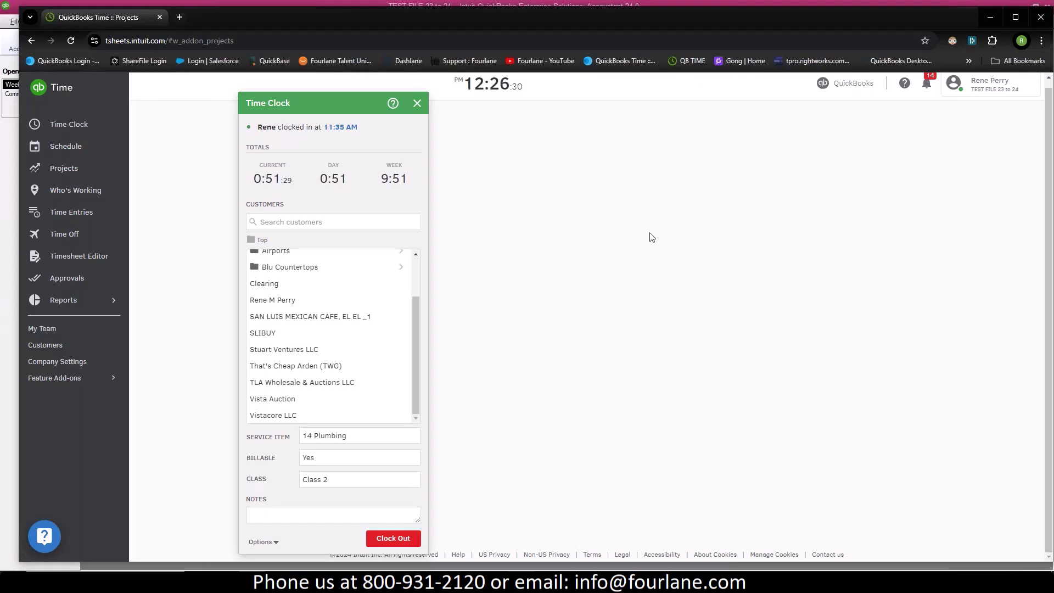
# Step: Move the browser out of the way to reach QuickBooks Desktop and widen the Weekly Timesheet's Customer:Job and Service Item columns
pyautogui.moveTo(316, 18); pyautogui.dragTo(416, 255)
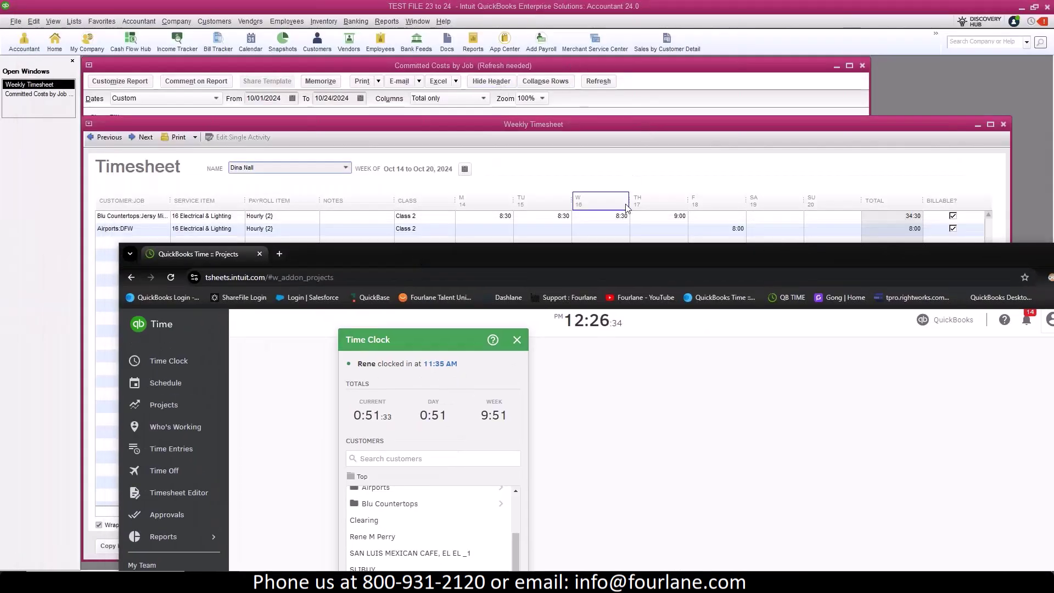
pyautogui.moveTo(630, 254); pyautogui.dragTo(631, 589)
pyautogui.click(465, 116)
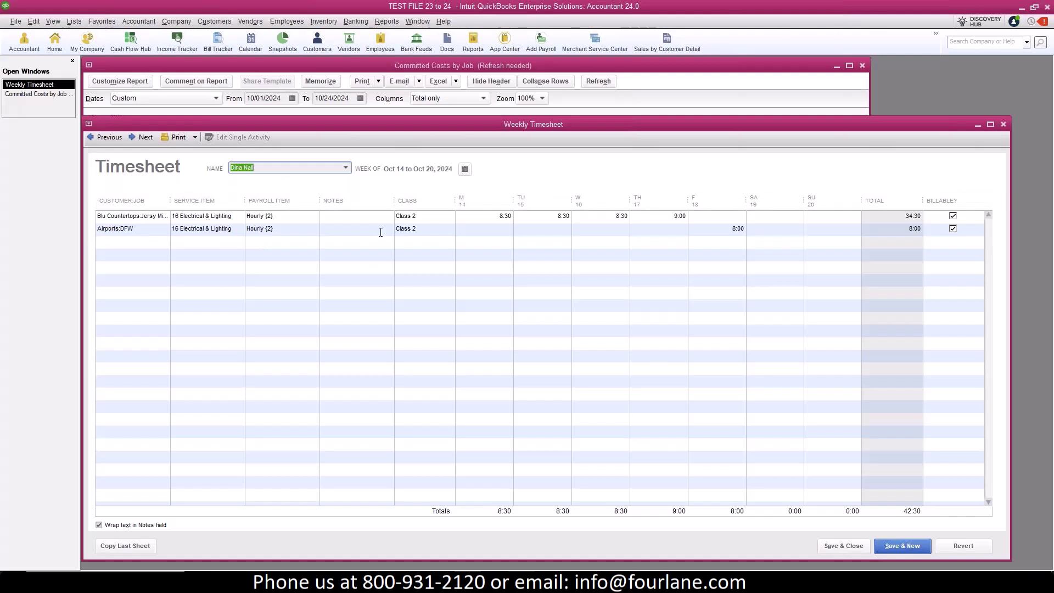
pyautogui.doubleClick(170, 200)
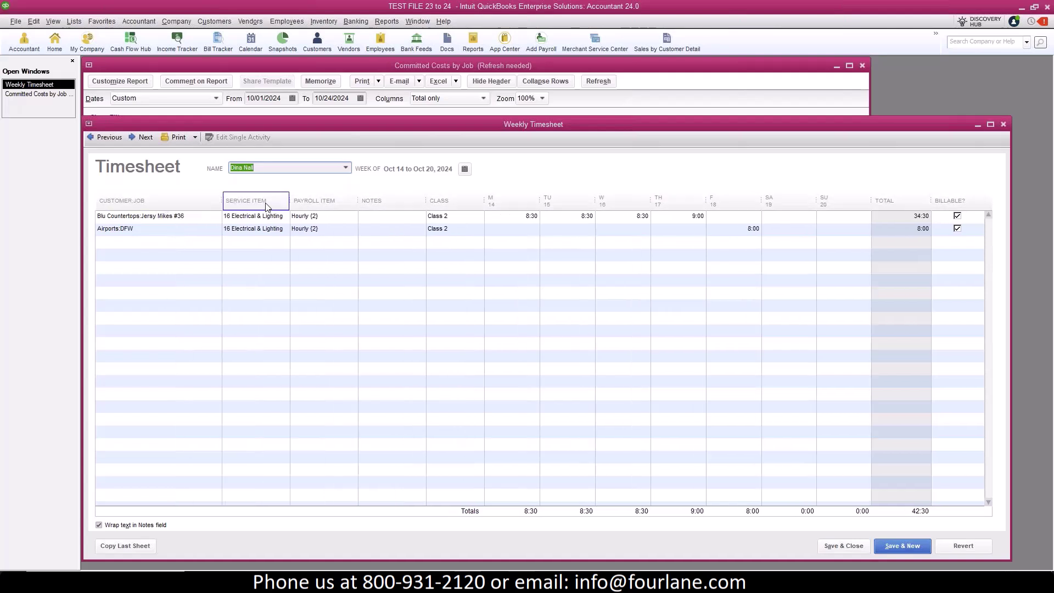
pyautogui.doubleClick(289, 201)
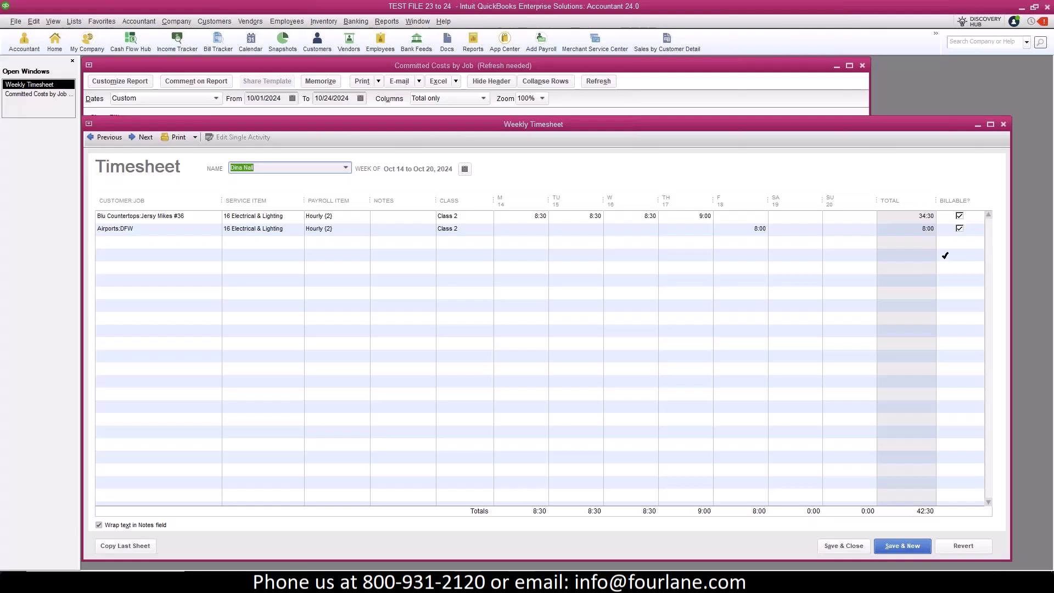
# Step: Save and close the weekly timesheet and open a new Committed Costs by Job report
pyautogui.click(843, 551)
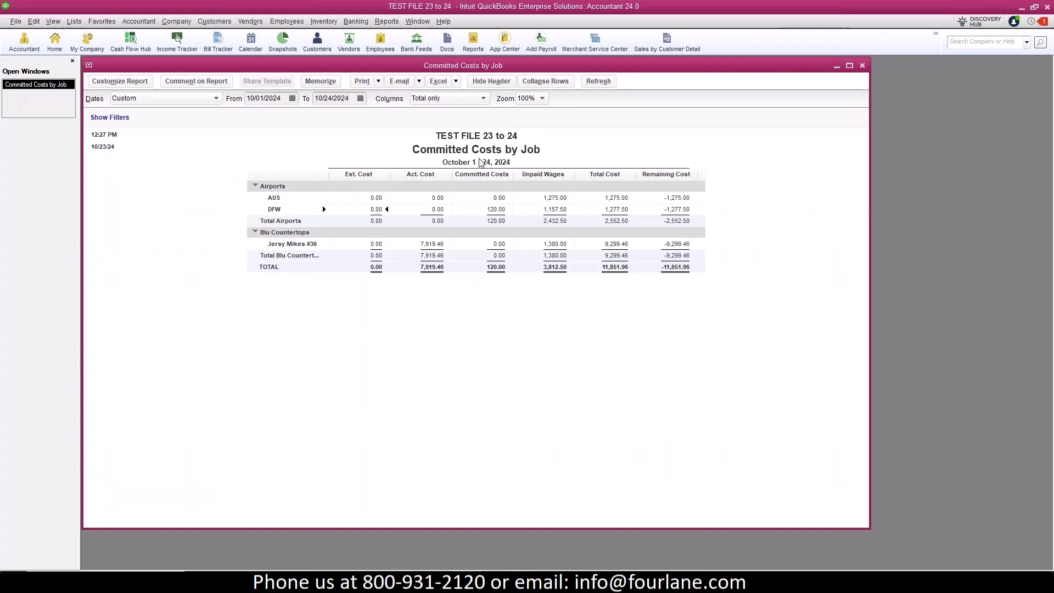
pyautogui.click(387, 21)
pyautogui.moveTo(391, 268)
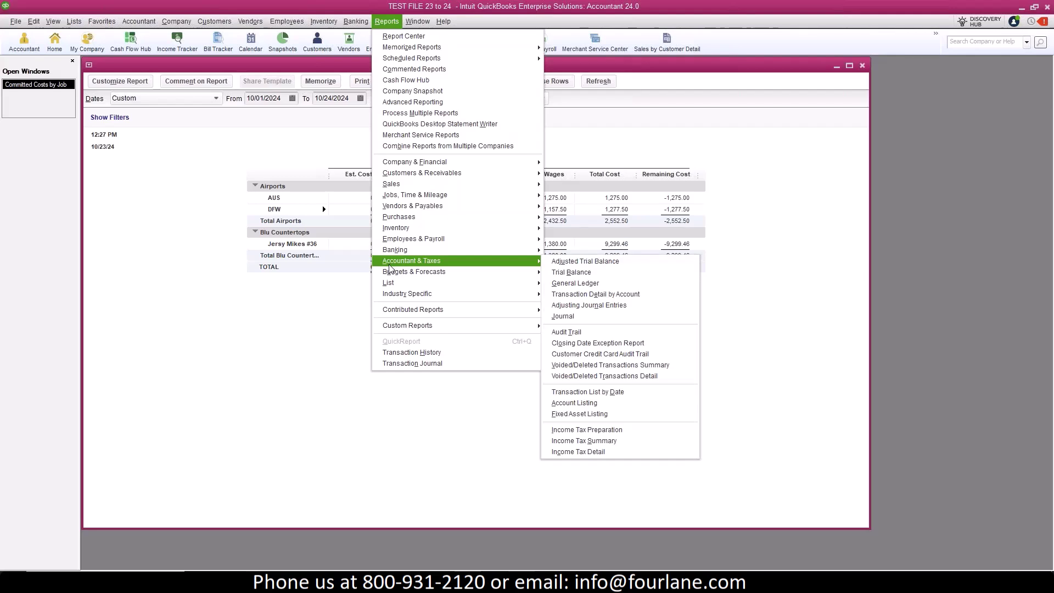
pyautogui.moveTo(427, 167)
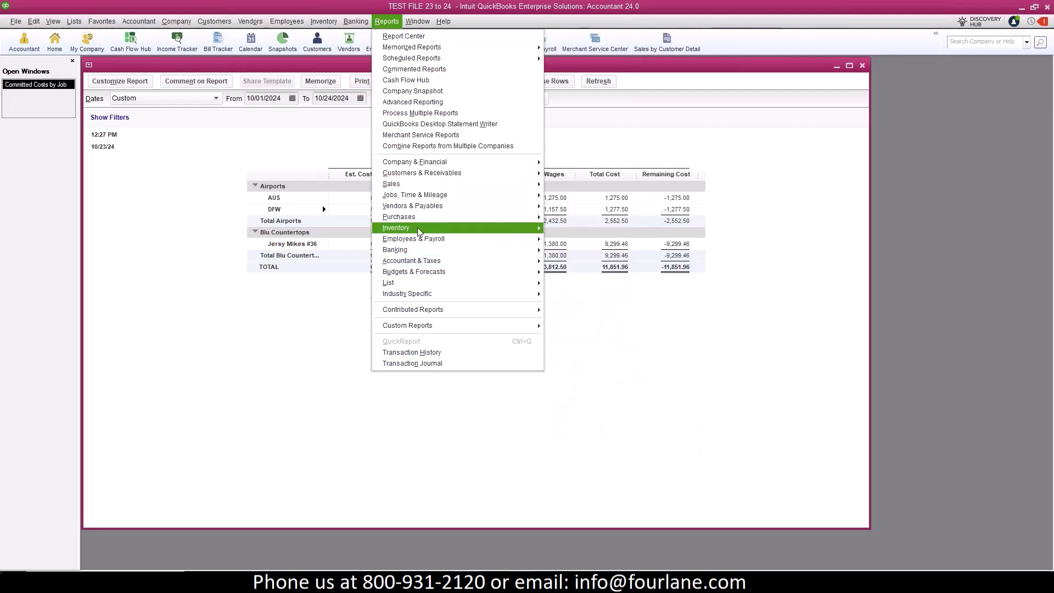
pyautogui.moveTo(417, 228)
pyautogui.moveTo(421, 199)
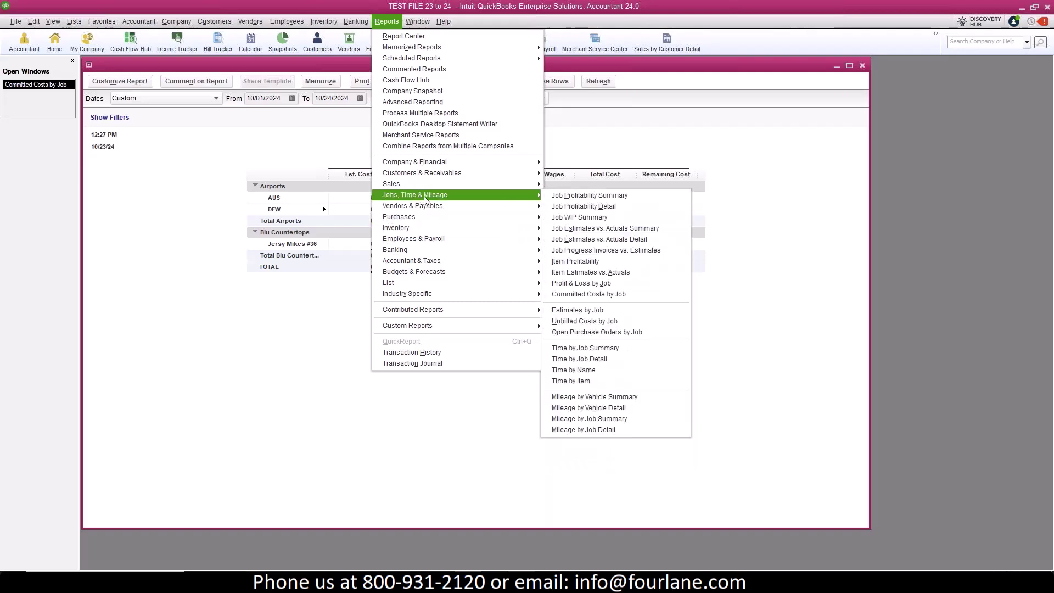
pyautogui.click(605, 294)
pyautogui.click(249, 265)
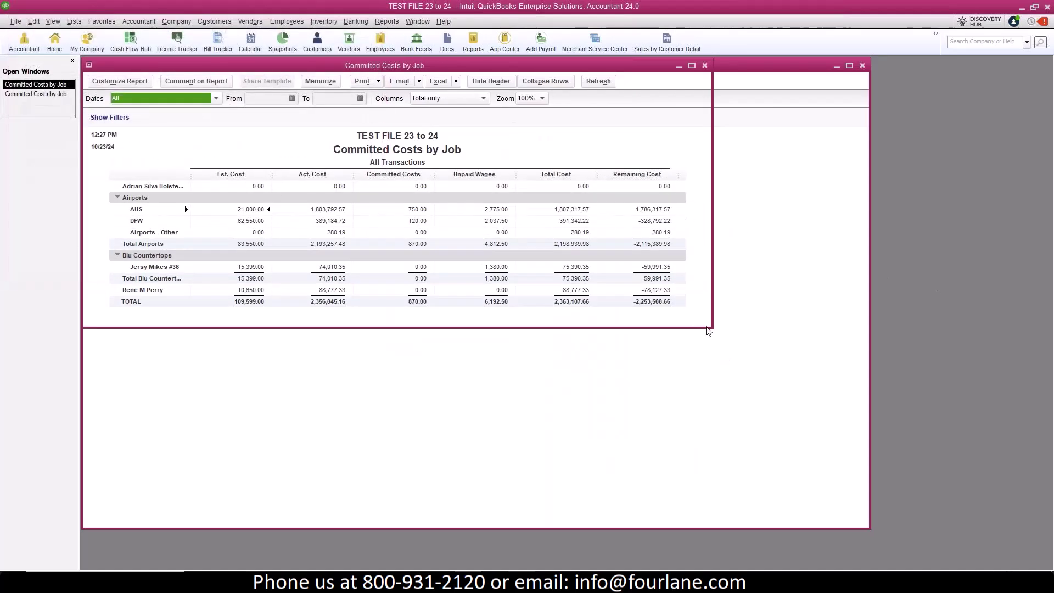
# Step: Enlarge the new Committed Costs by Job report and set its dates to This Month
pyautogui.moveTo(711, 327); pyautogui.dragTo(890, 496)
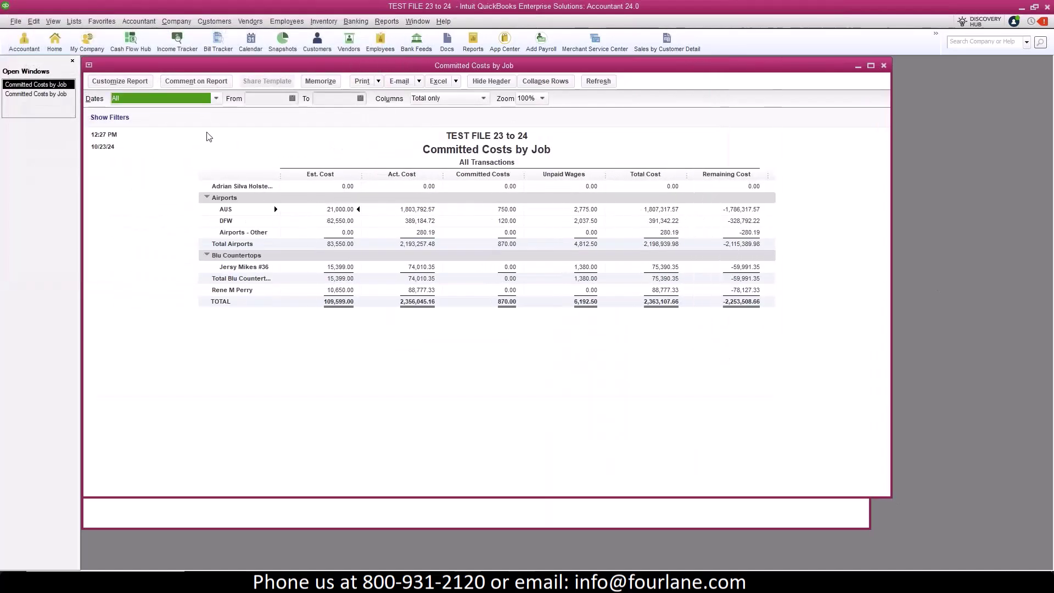
pyautogui.click(216, 98)
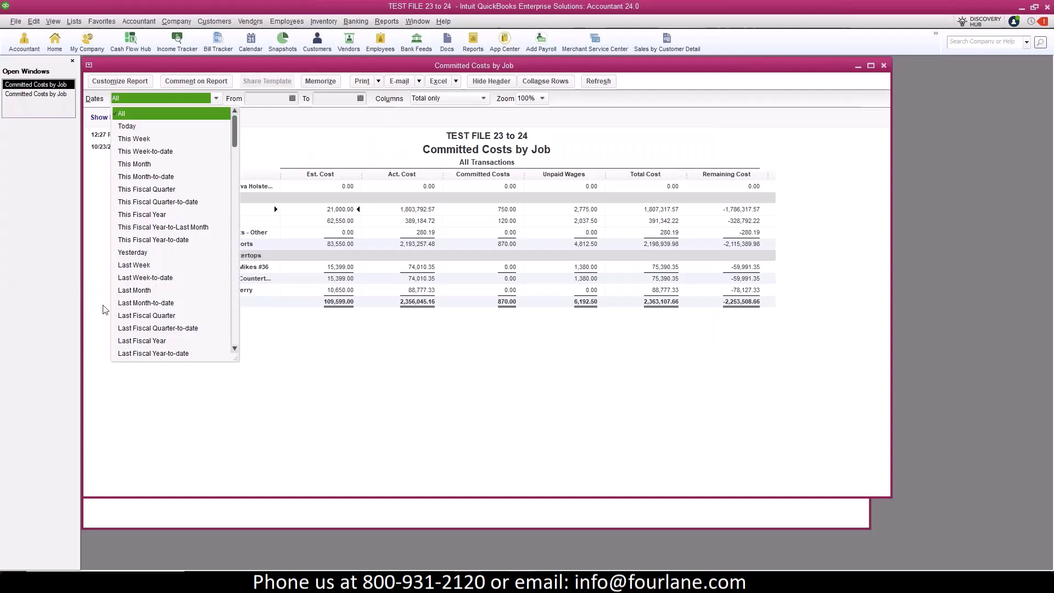
pyautogui.click(134, 163)
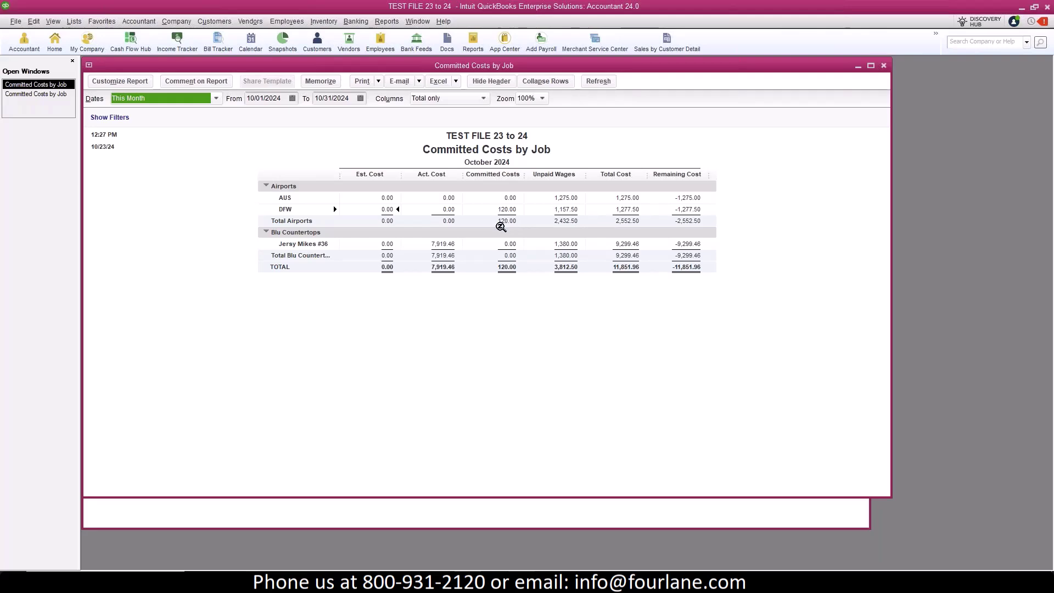
# Step: Close the This Month report without memorizing it and reposition the remaining Committed Costs by Job report
pyautogui.moveTo(294, 70); pyautogui.dragTo(364, 126)
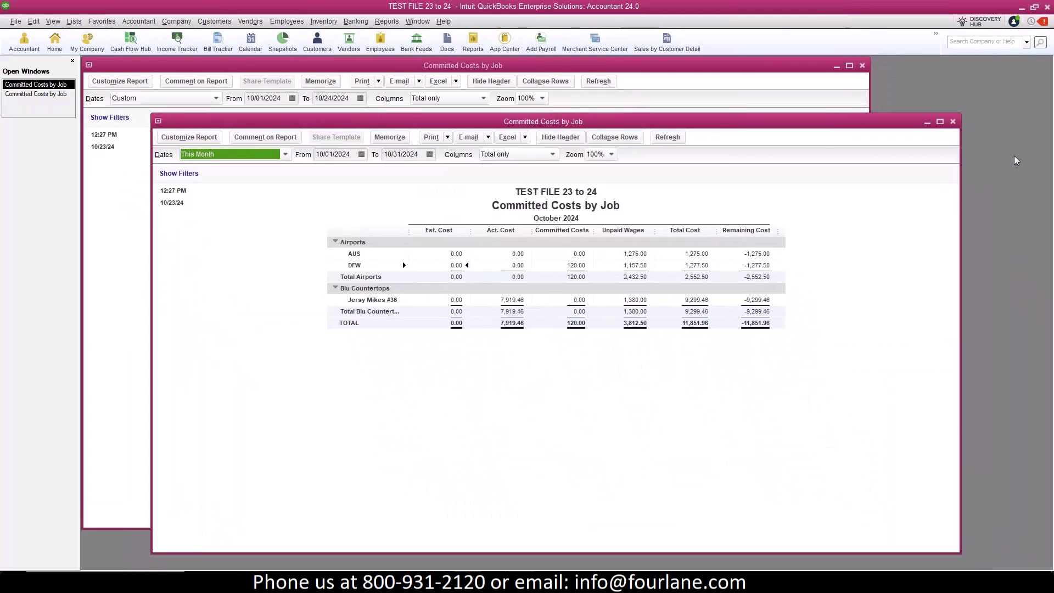
pyautogui.click(952, 121)
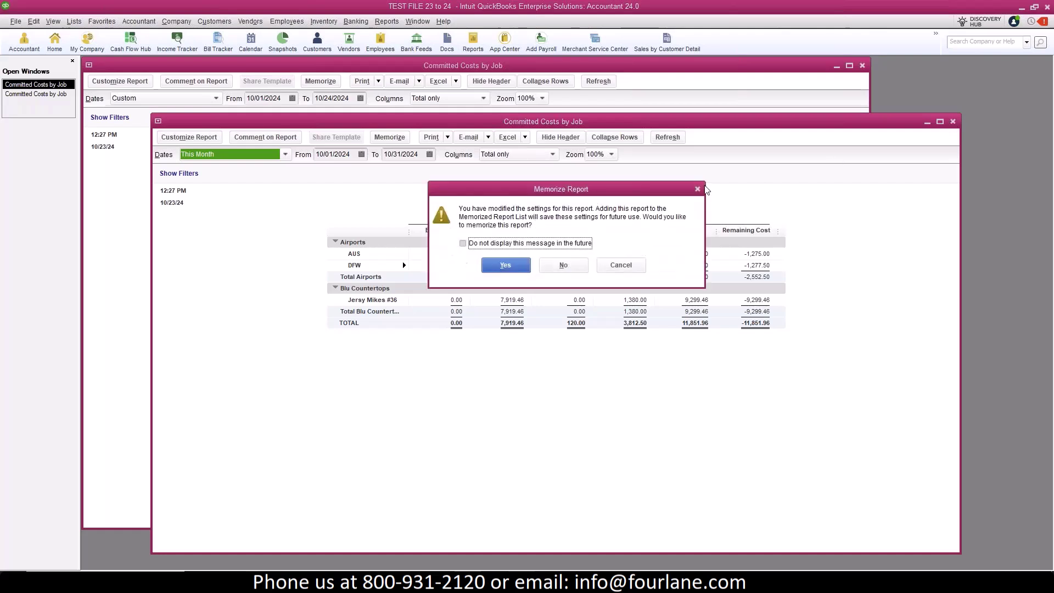
pyautogui.click(564, 265)
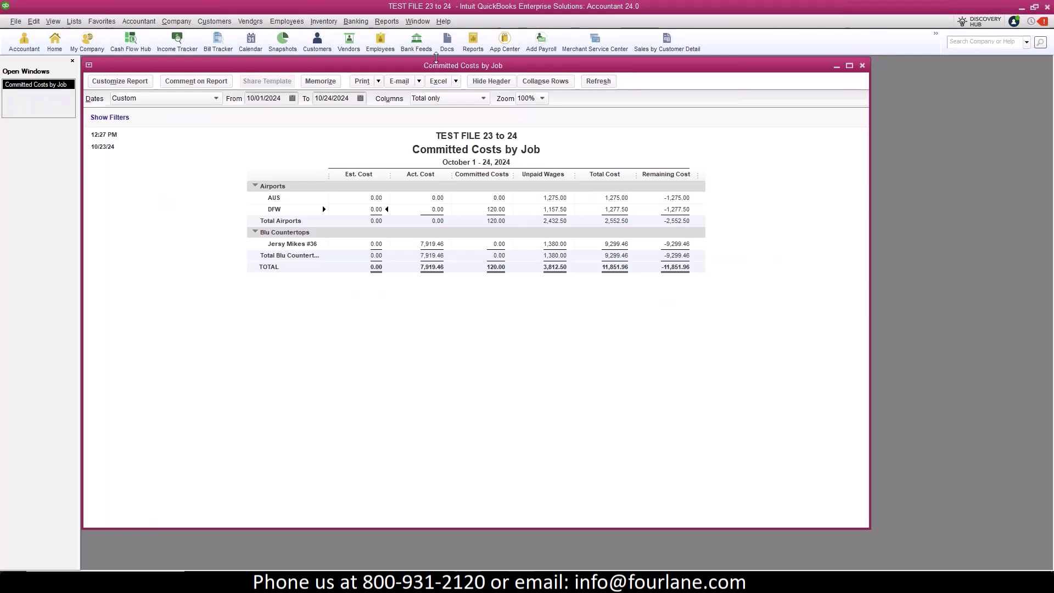
pyautogui.moveTo(405, 72); pyautogui.dragTo(467, 88)
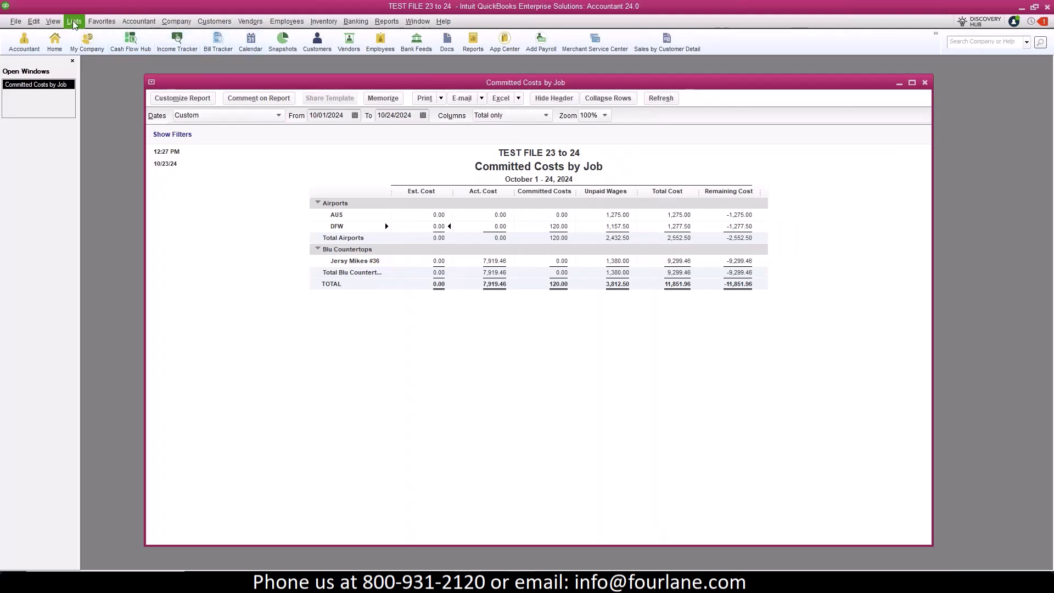
# Step: Start a payroll run with the pay period ending 10/12/2024 and update the hours worked for the new period
pyautogui.click(280, 24)
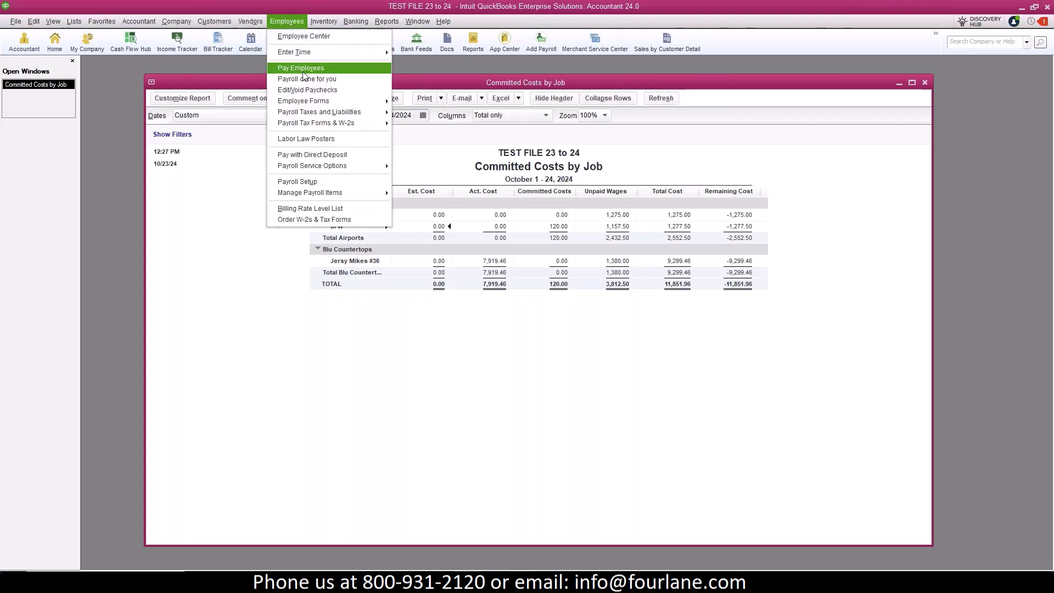
pyautogui.click(301, 67)
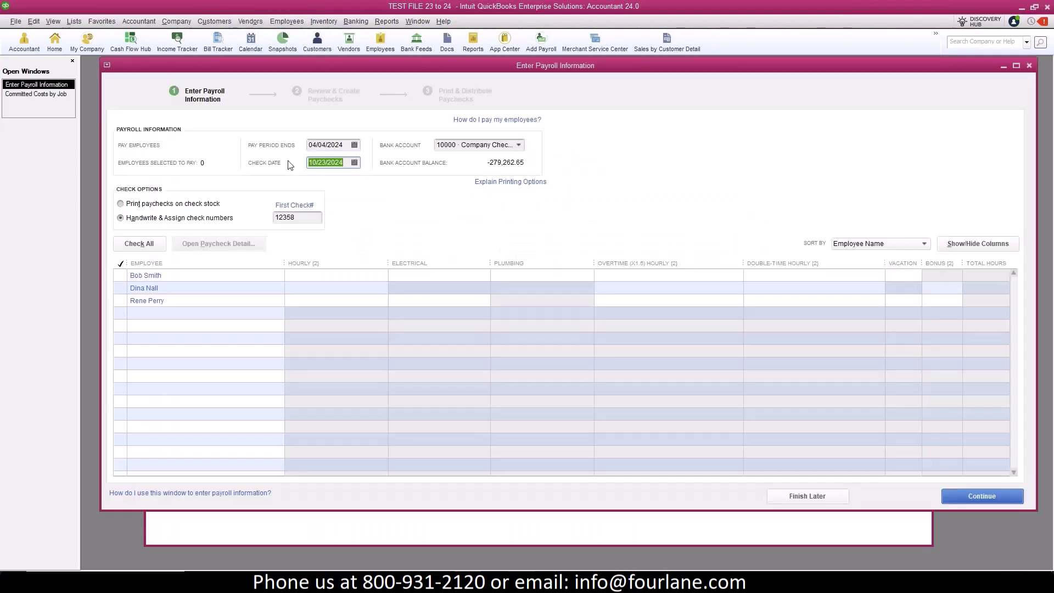
pyautogui.click(354, 146)
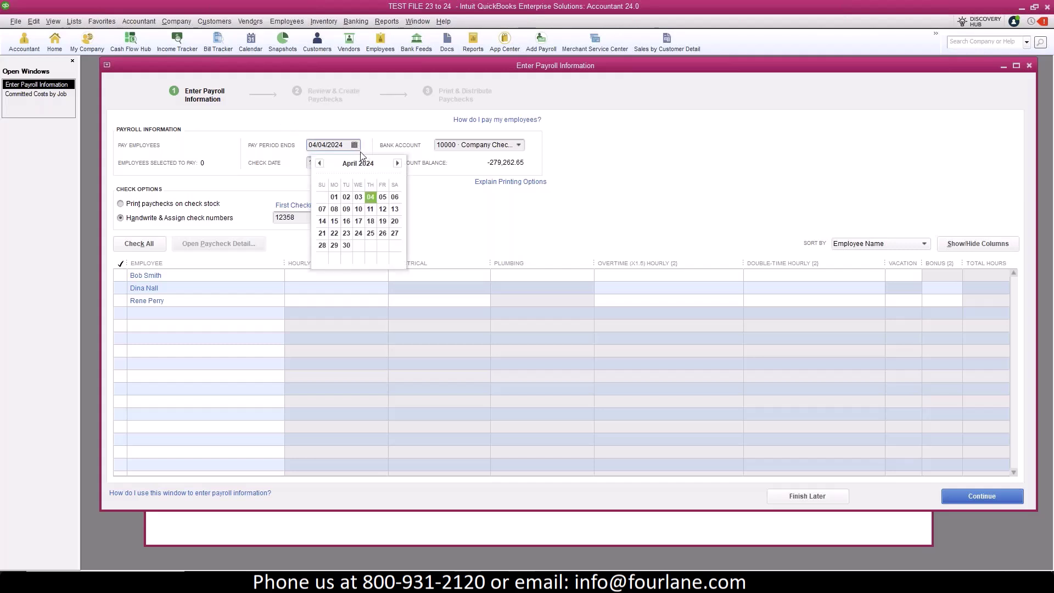
pyautogui.click(397, 163)
pyautogui.click(397, 163)
pyautogui.click(397, 162)
pyautogui.click(397, 163)
pyautogui.click(397, 163)
pyautogui.click(398, 163)
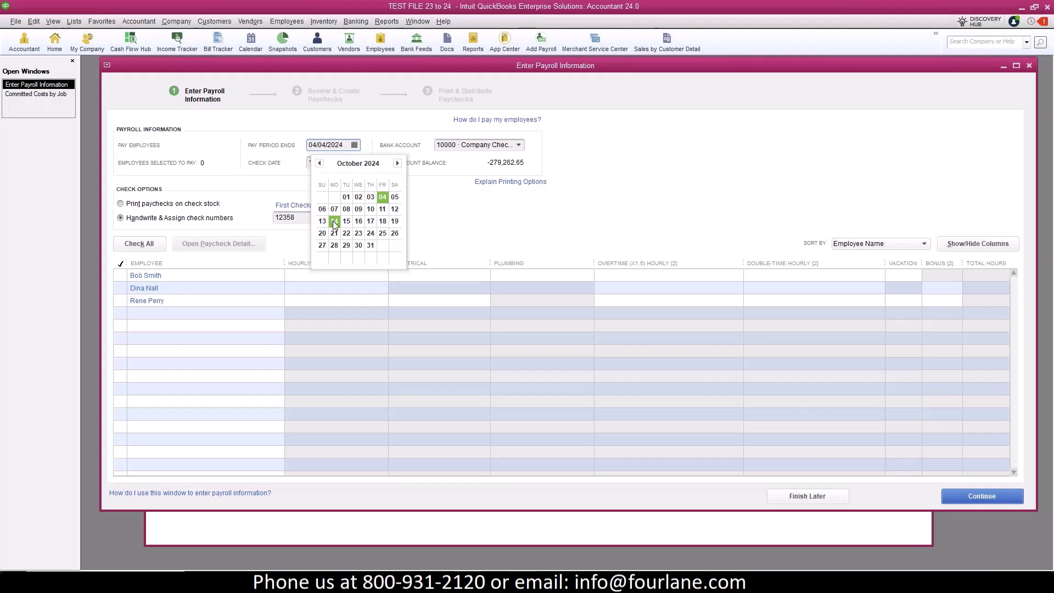
pyautogui.click(395, 210)
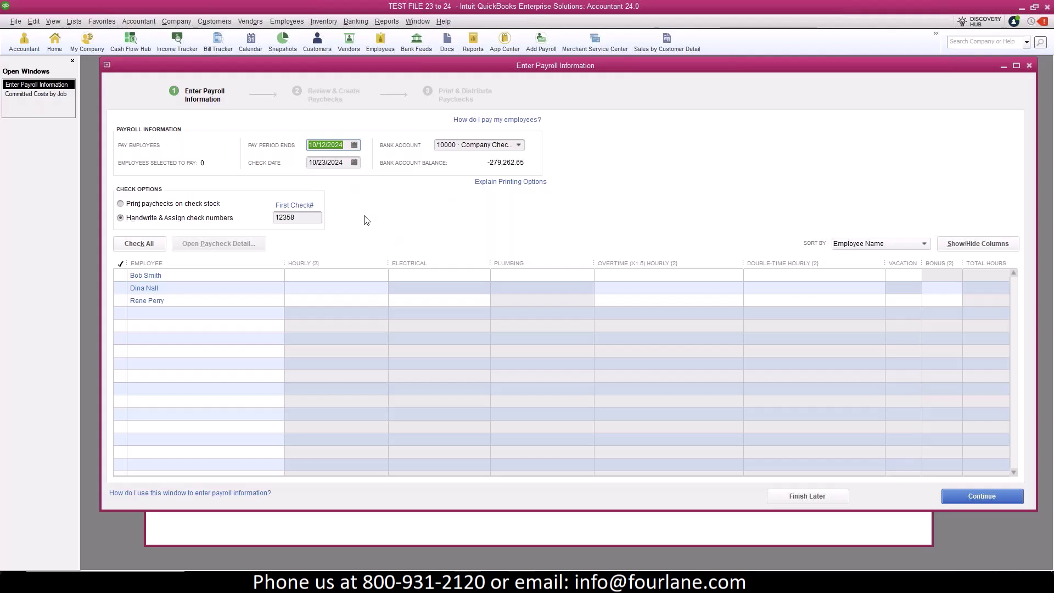
pyautogui.click(372, 289)
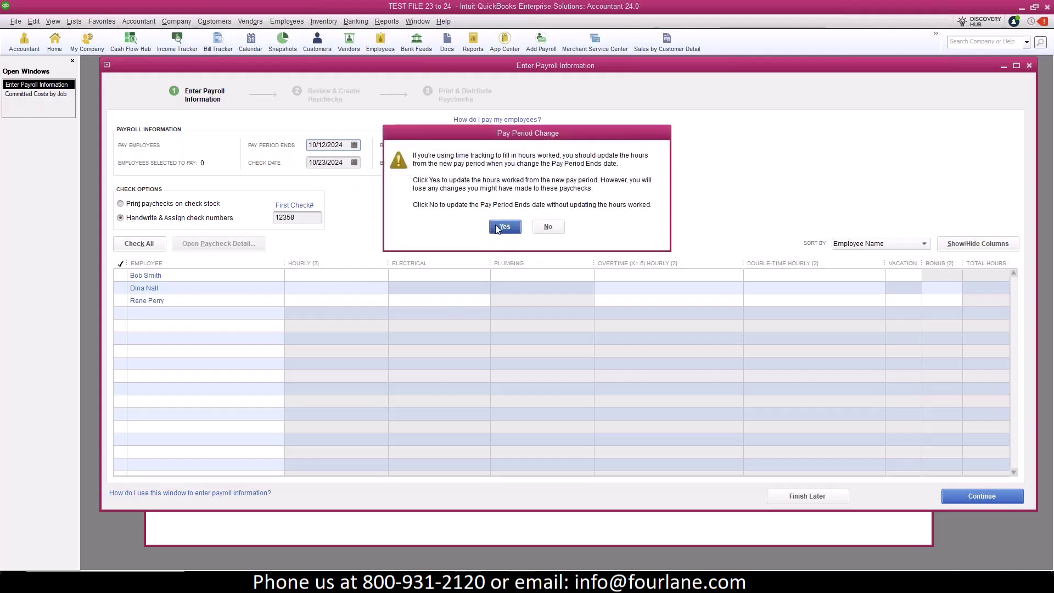
pyautogui.click(504, 227)
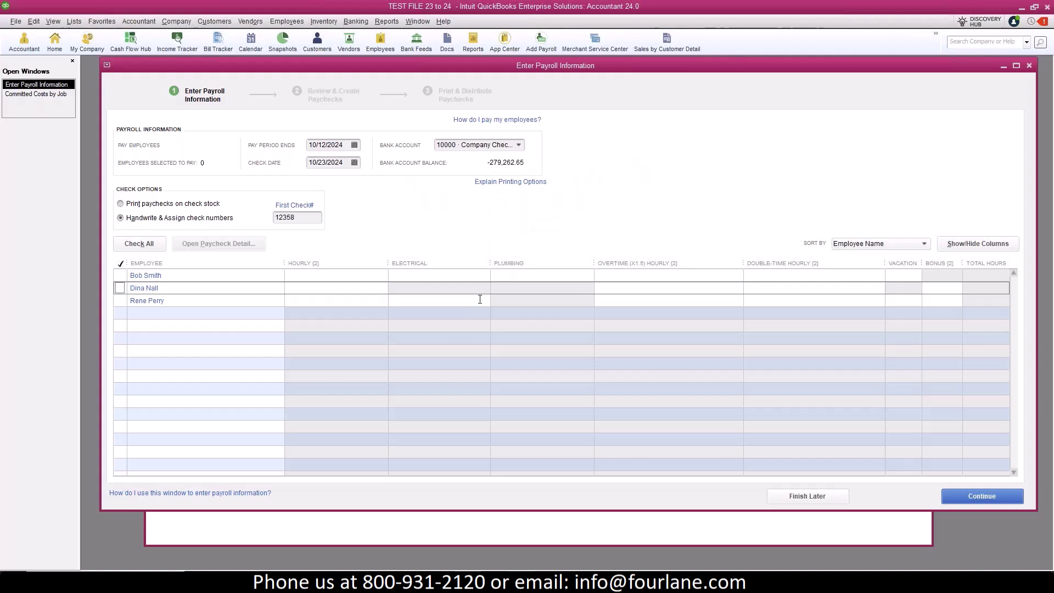
# Step: Set paychecks to print on check stock and select all employees for payment except the first one listed
pyautogui.click(526, 301)
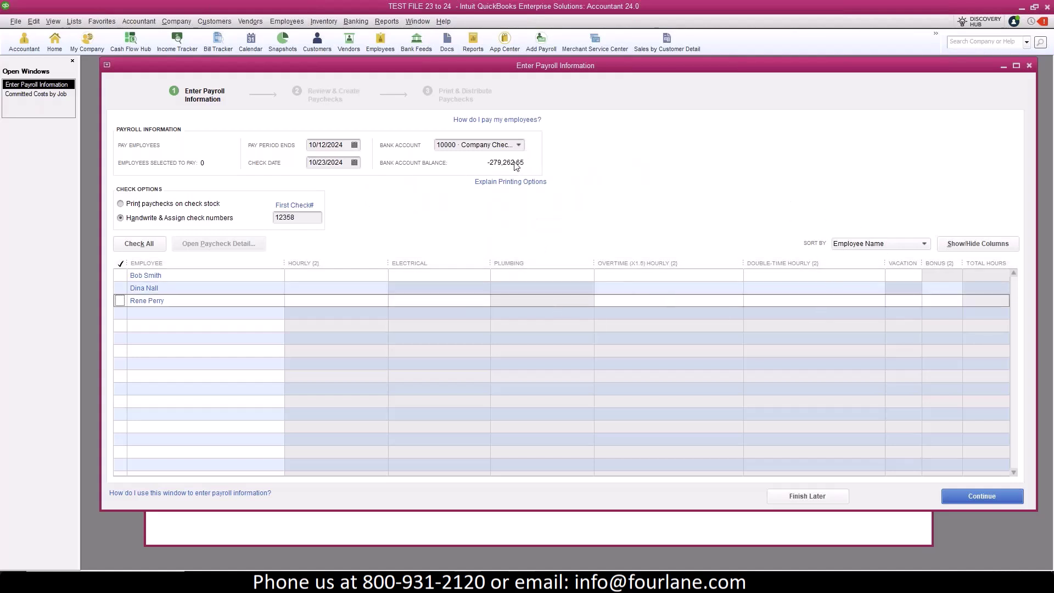
pyautogui.click(147, 203)
pyautogui.click(140, 243)
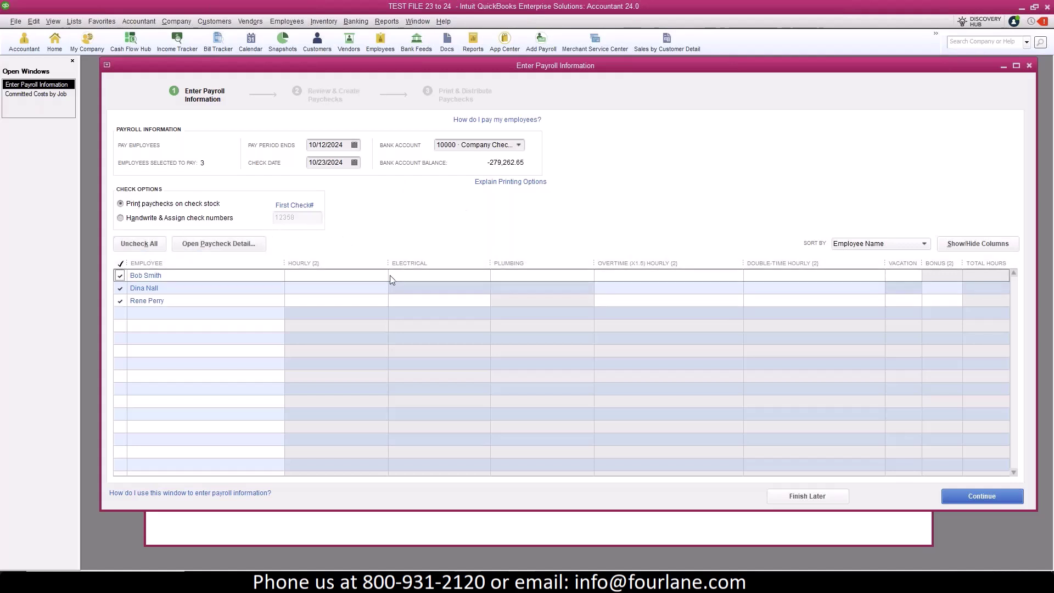
pyautogui.click(120, 275)
pyautogui.click(878, 300)
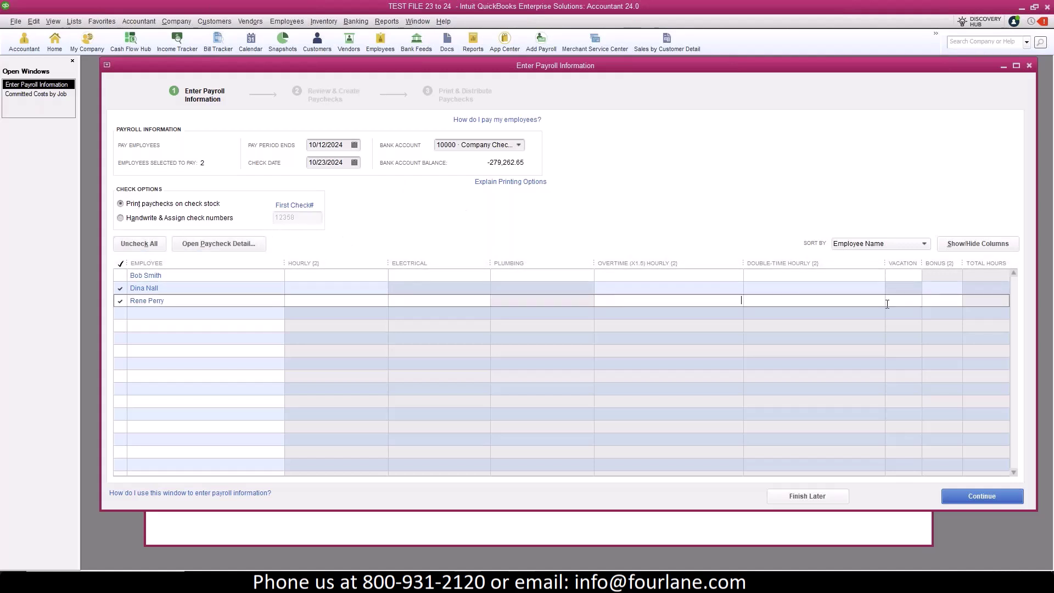
pyautogui.click(831, 290)
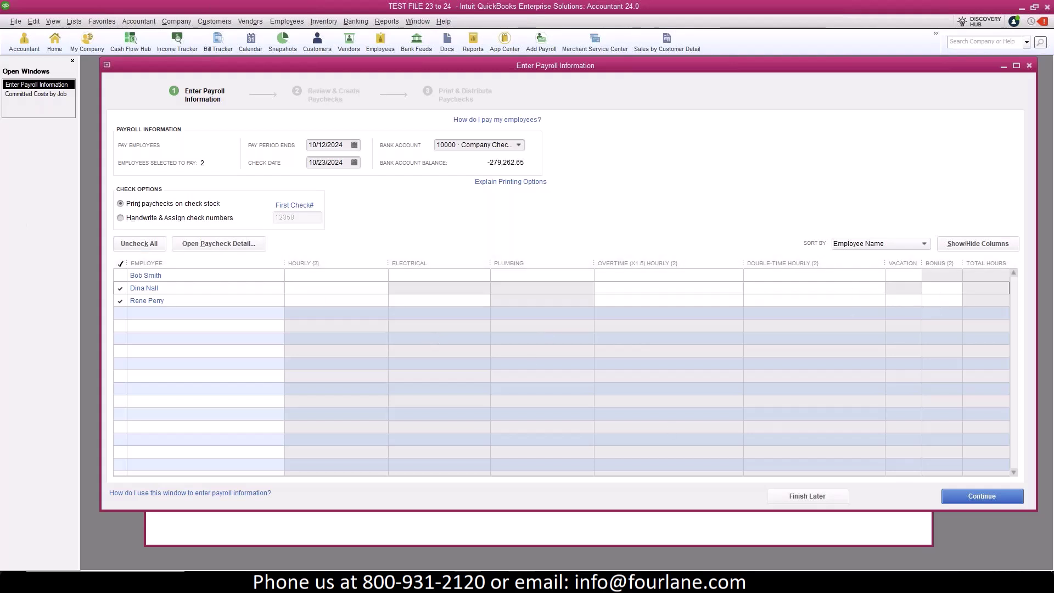
# Step: Leave the payroll run to finish later and bring up the open browser windows to return to QuickBooks Time
pyautogui.click(818, 494)
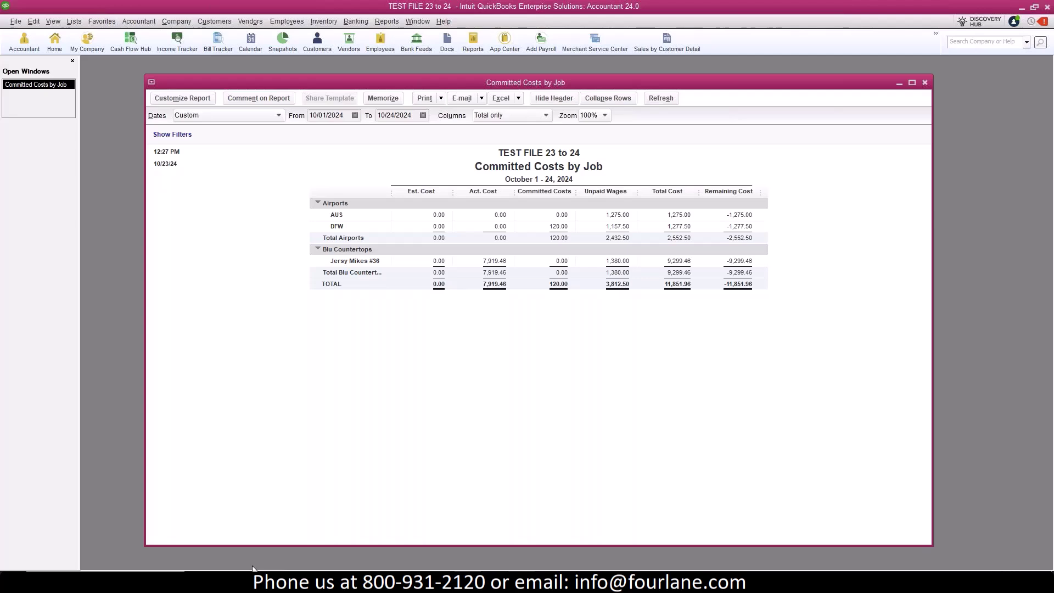
pyautogui.moveTo(252, 582)
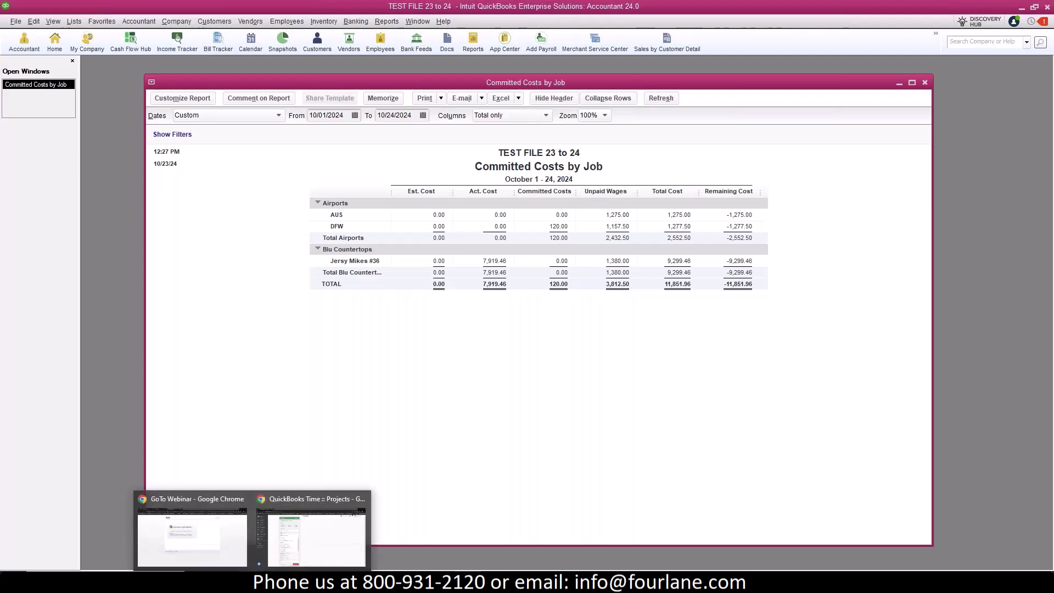